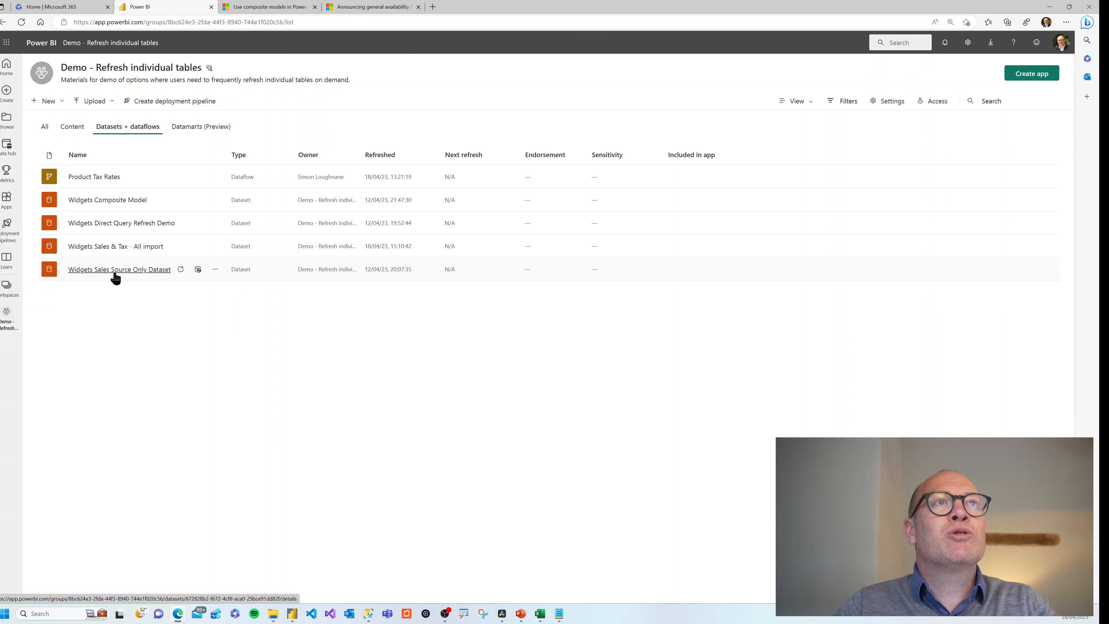
# Open the Widgets Sales Source Only Dataset's details, and connect a new report in Power BI Desktop to that dataset
pyautogui.click(115, 269)
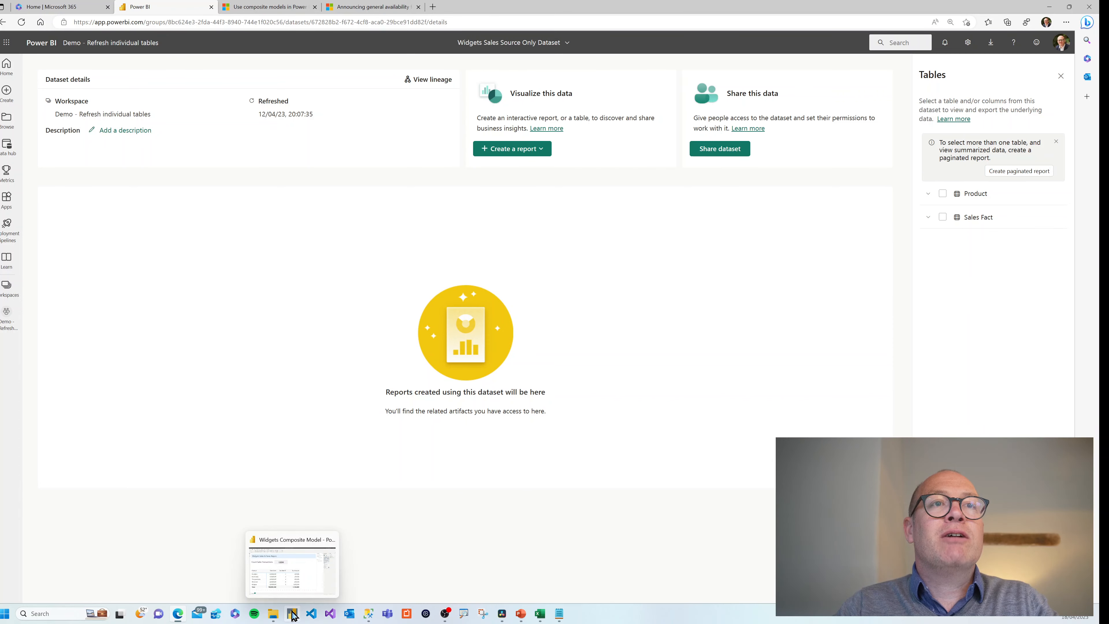
pyautogui.click(293, 599)
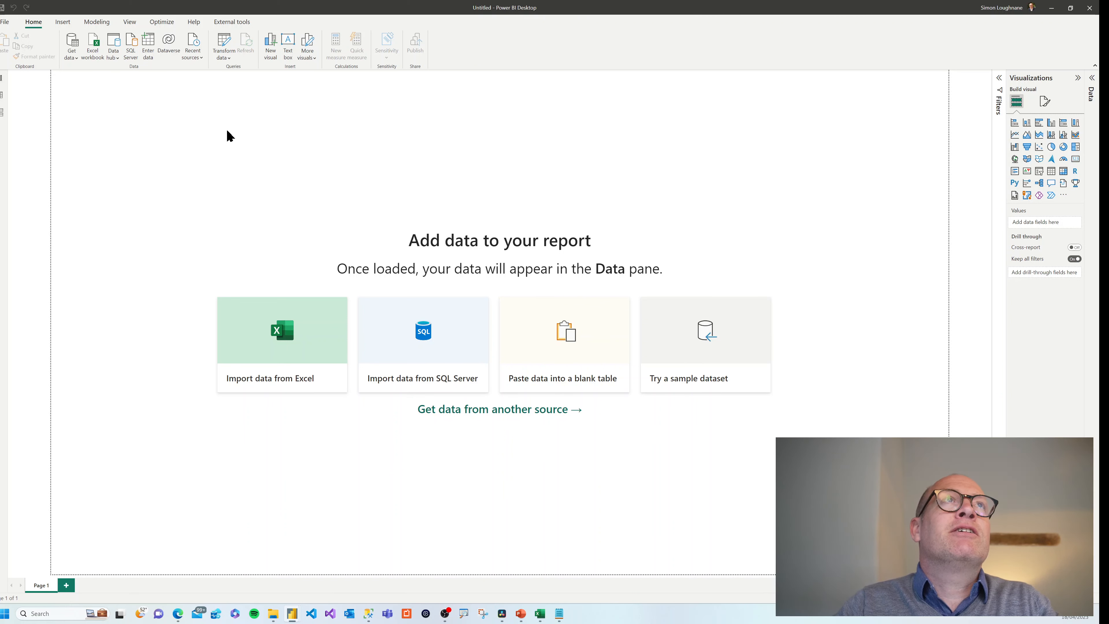
pyautogui.click(75, 58)
pyautogui.click(101, 99)
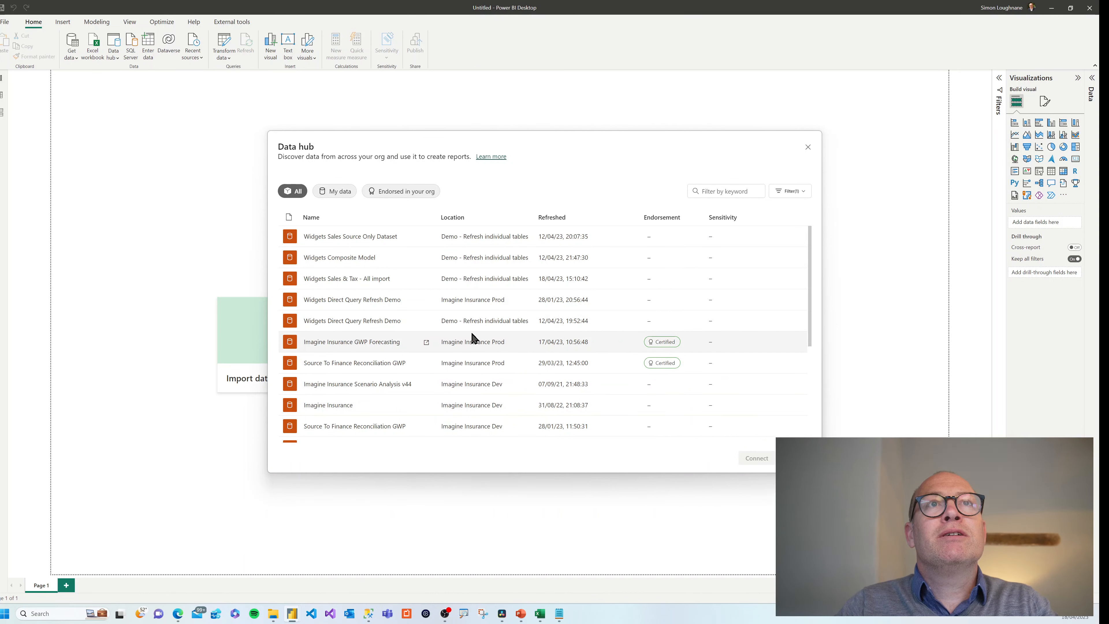
pyautogui.click(350, 236)
pyautogui.click(756, 458)
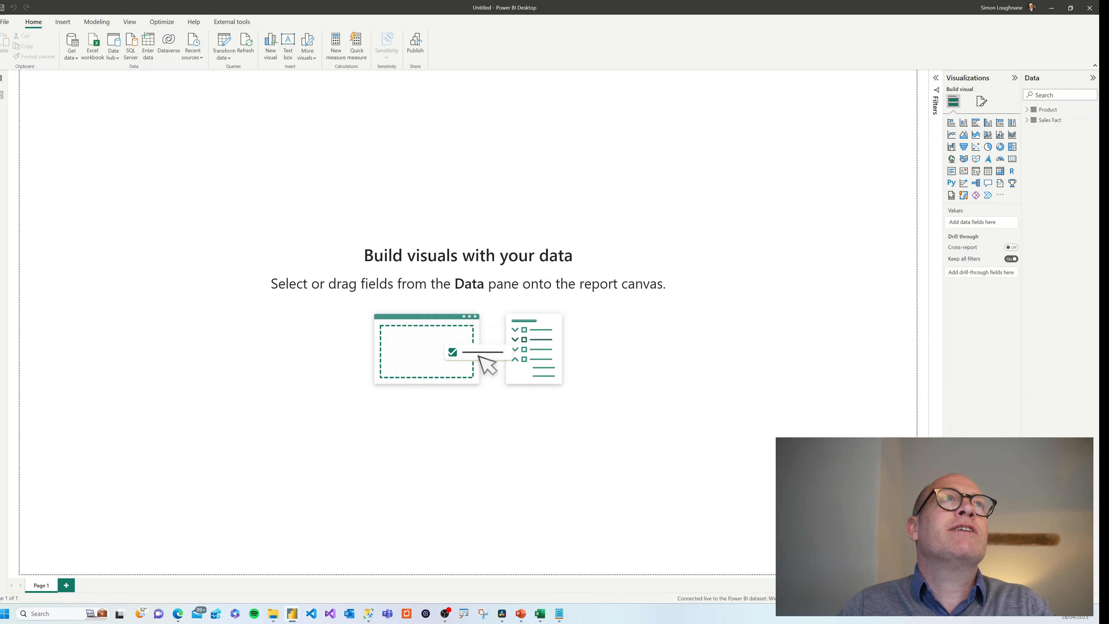
# From the model diagram, start a blank query and add a local DirectQuery model with the Product and Sales Fact tables, including tables added later
pyautogui.click(1, 102)
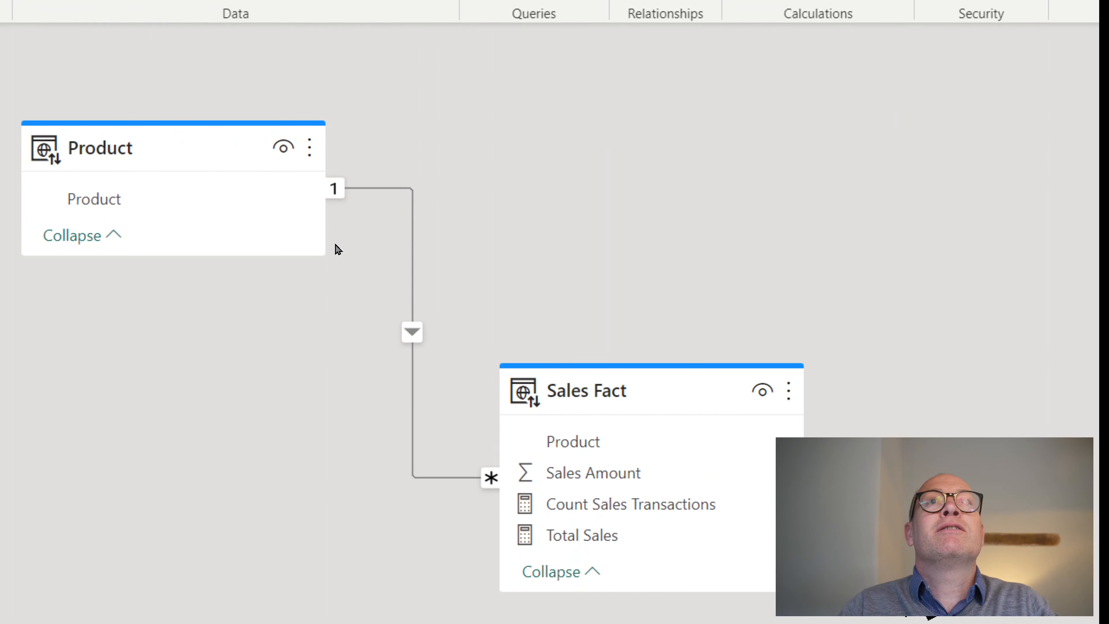
pyautogui.moveTo(674, 390)
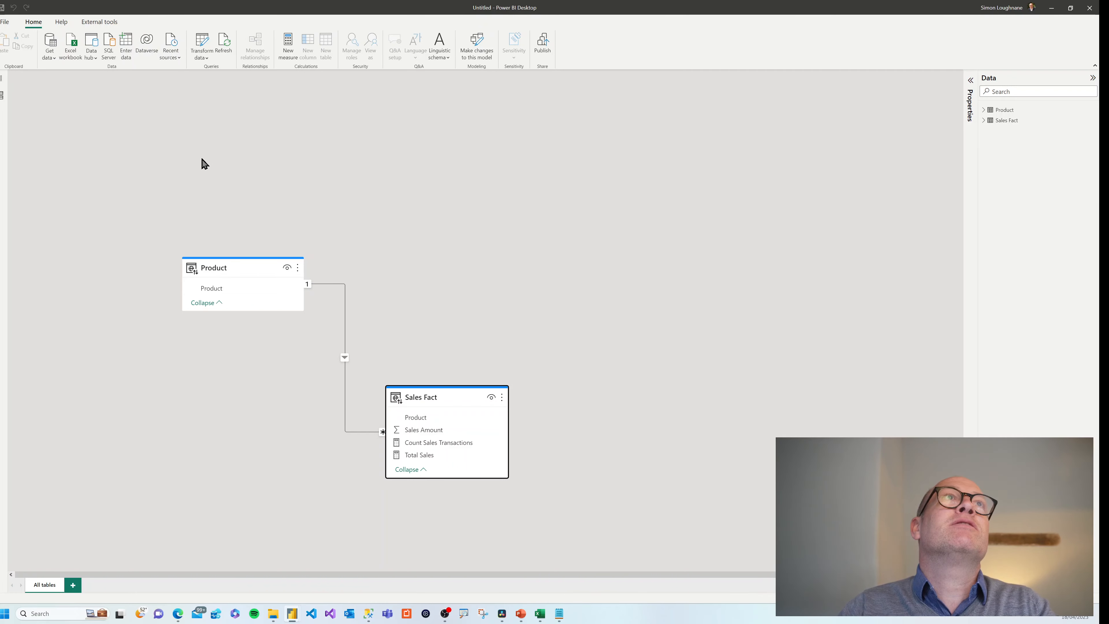
pyautogui.click(50, 54)
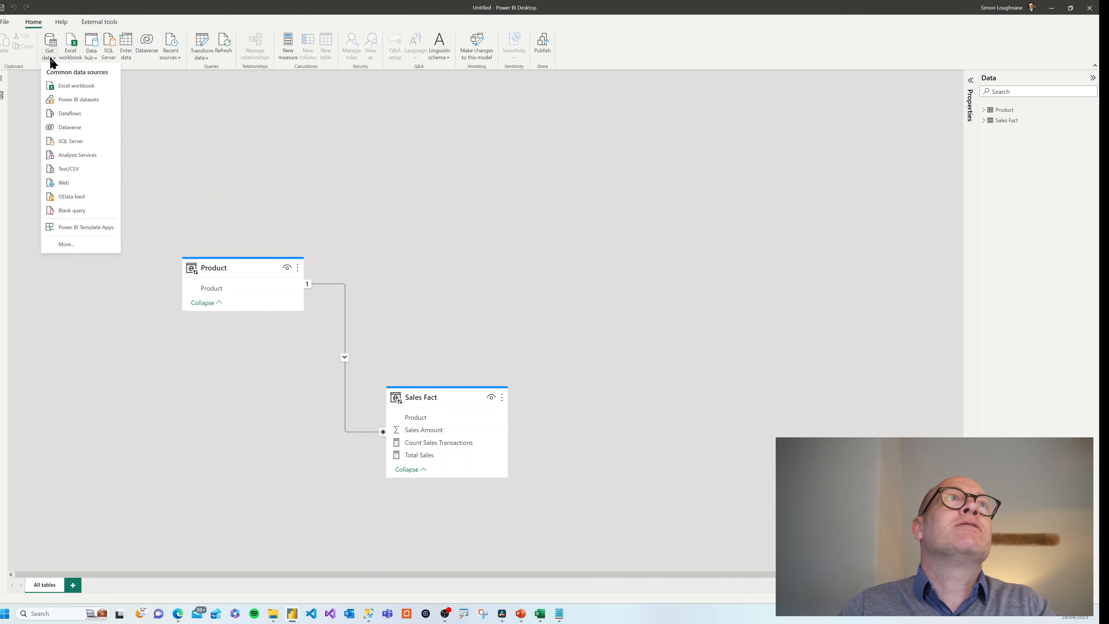
pyautogui.click(70, 210)
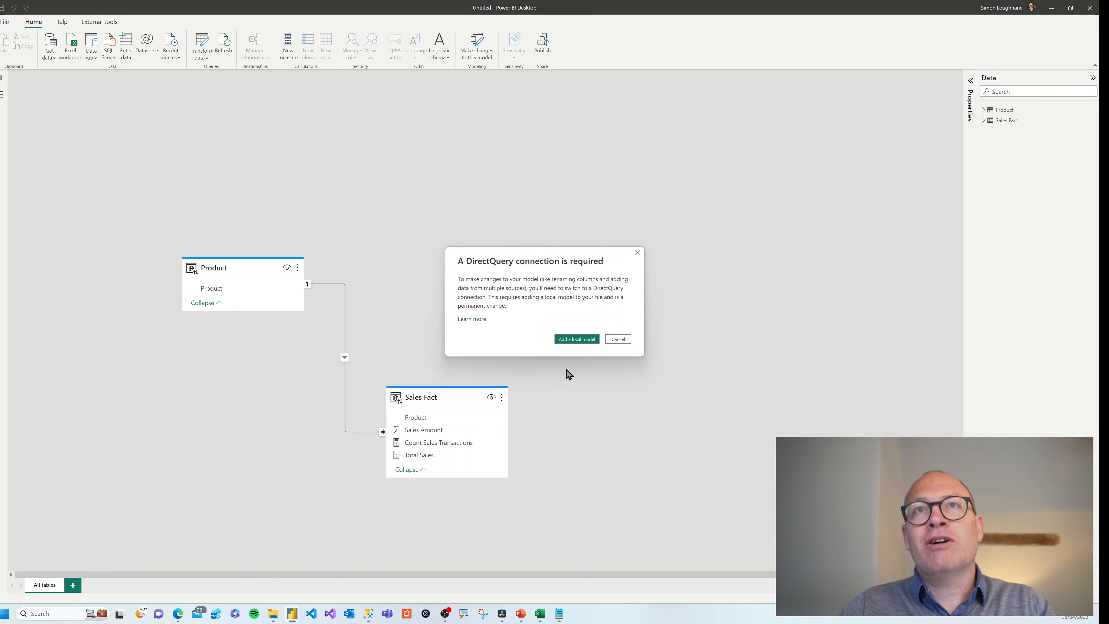
pyautogui.click(576, 340)
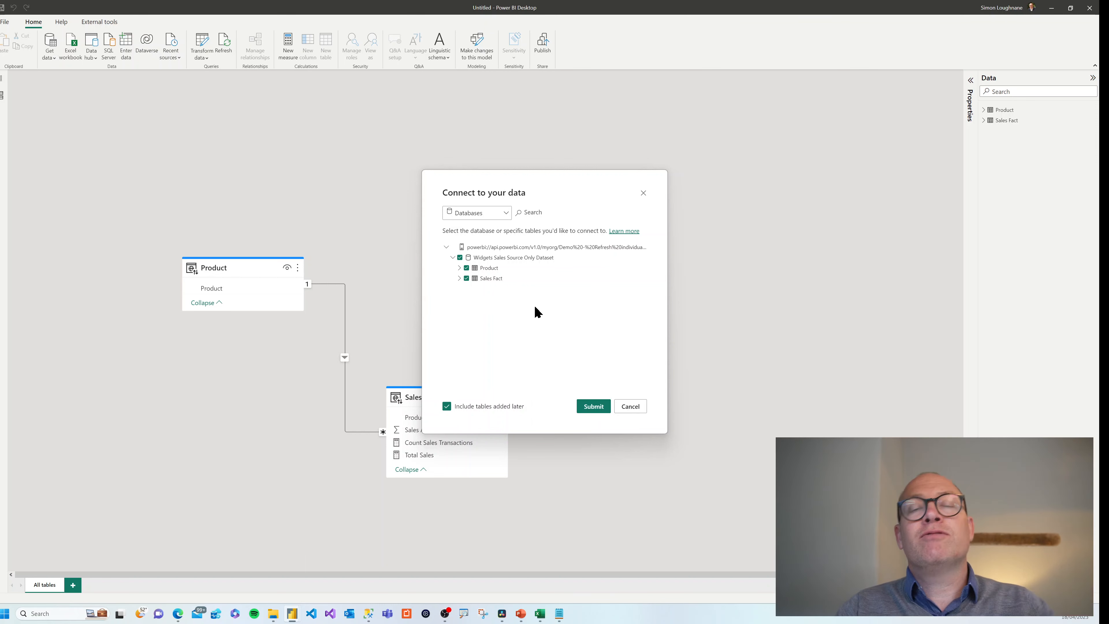
pyautogui.click(594, 406)
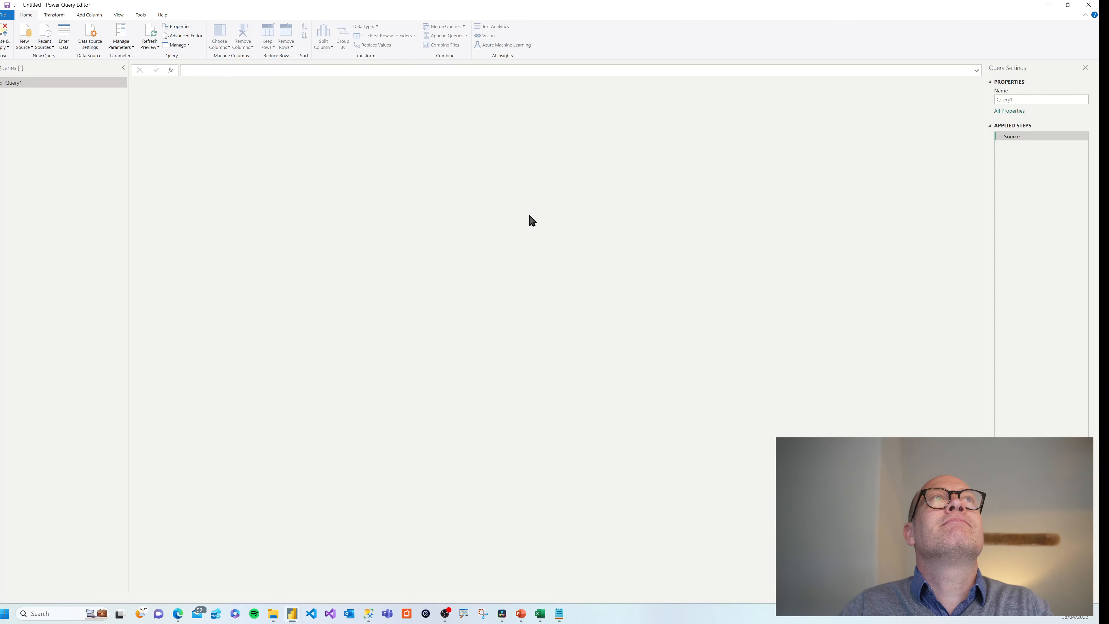
# Replace the blank query's code in the Advanced Editor with the copied script that loads TableTaxRates from Widgets Tax Rates.xlsx on SharePoint
pyautogui.click(182, 34)
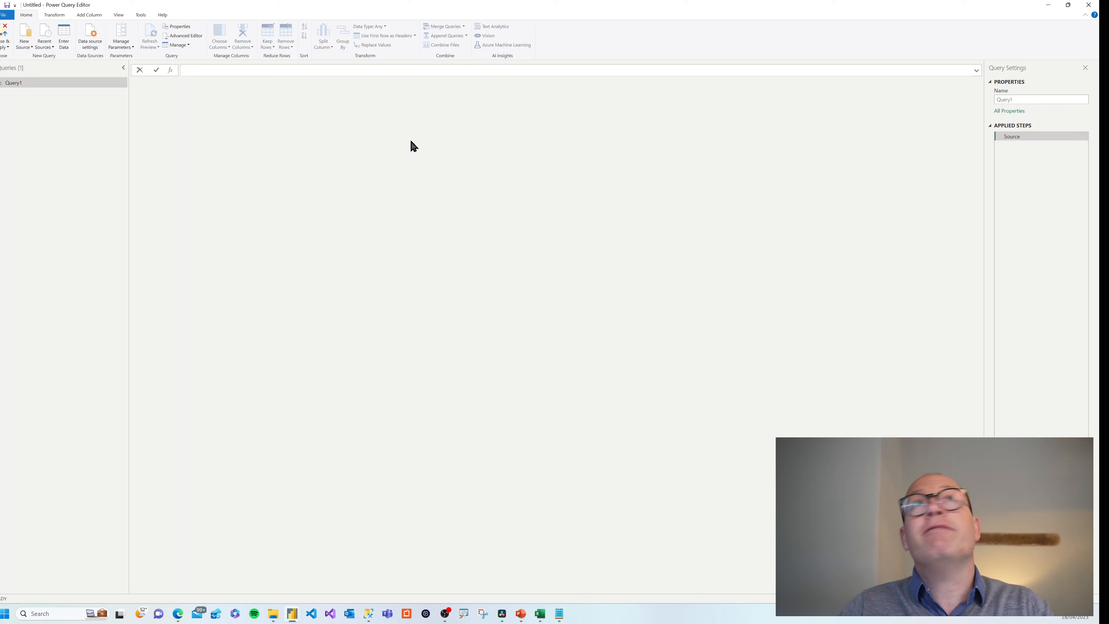
pyautogui.click(180, 37)
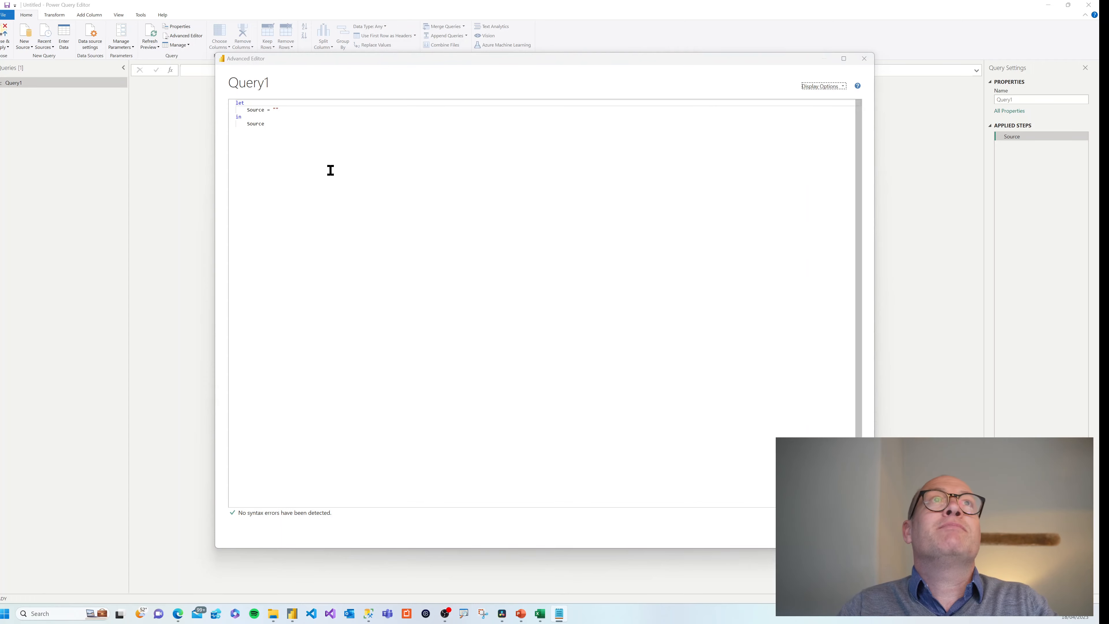
pyautogui.moveTo(275, 123); pyautogui.dragTo(214, 93)
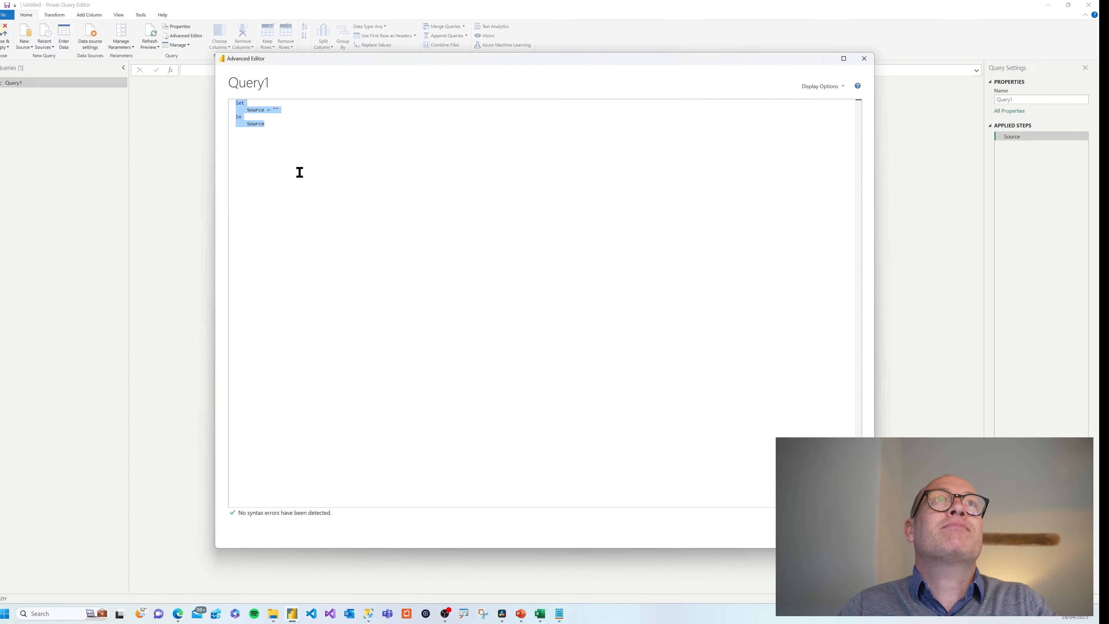
pyautogui.hotkey('ctrl', 'v')
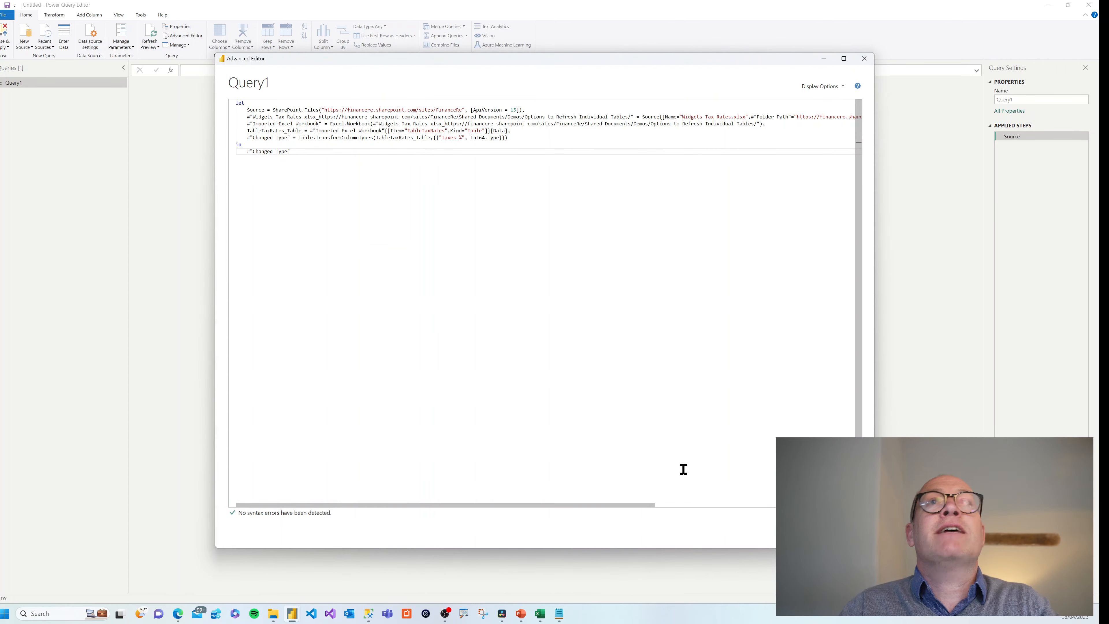
pyautogui.click(803, 531)
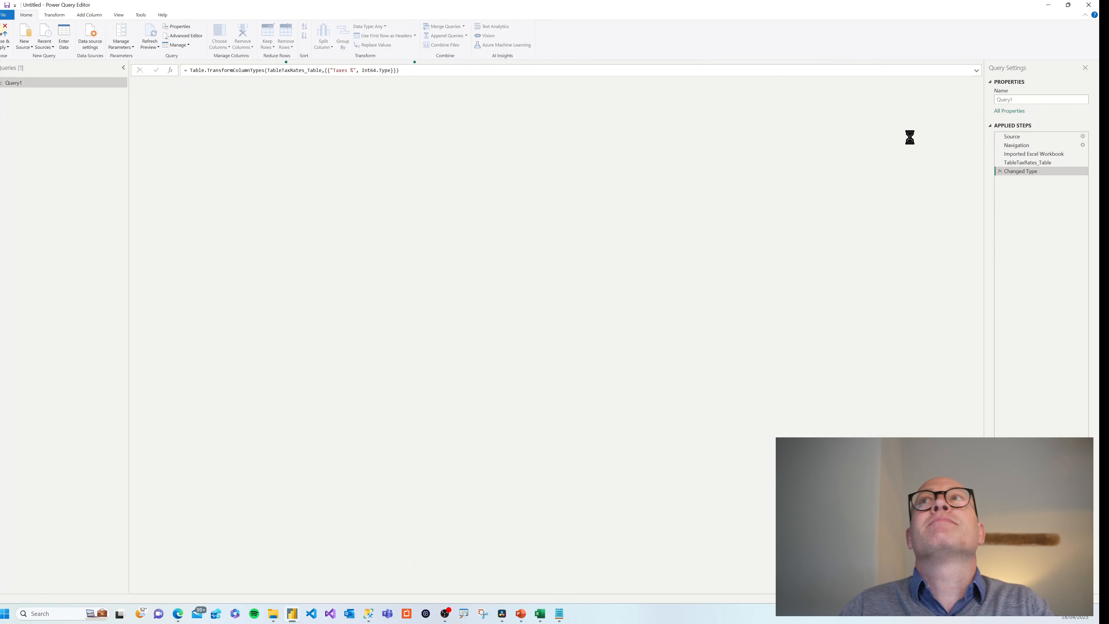
# Rename the query as Tax Rates and load it into the model, accepting the potential security risk of a second source
pyautogui.doubleClick(1013, 101)
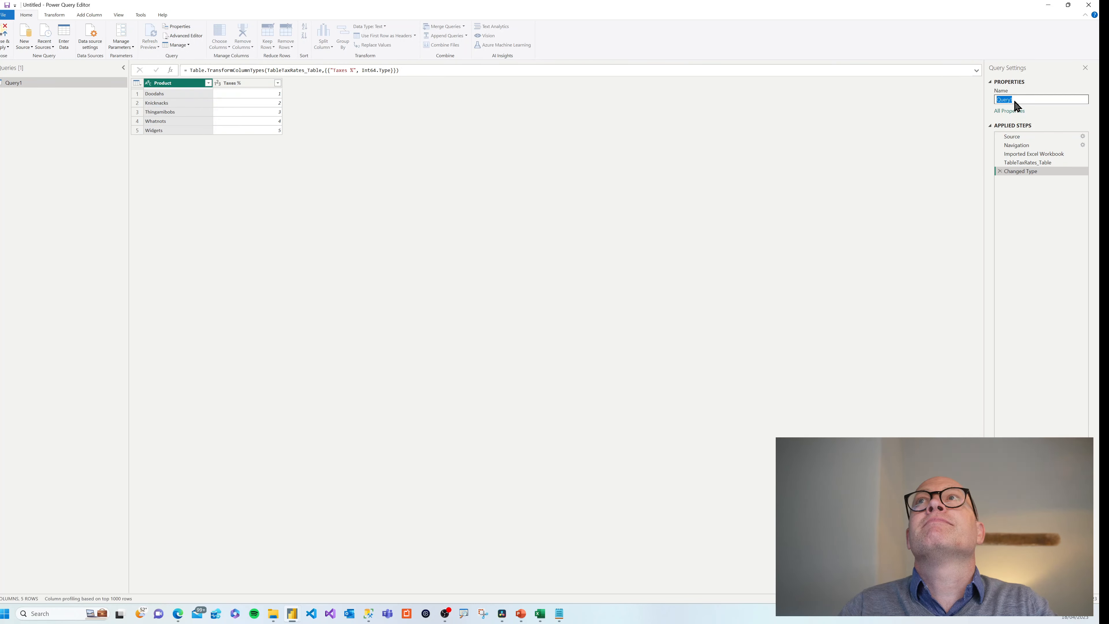
pyautogui.write('Rates')
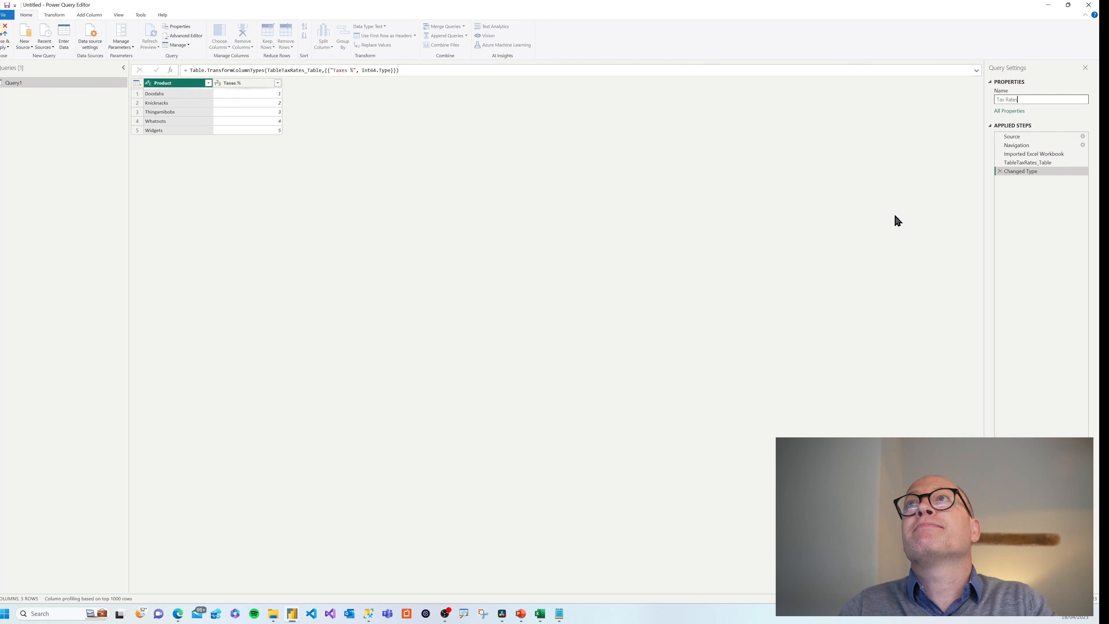
pyautogui.press('Return')
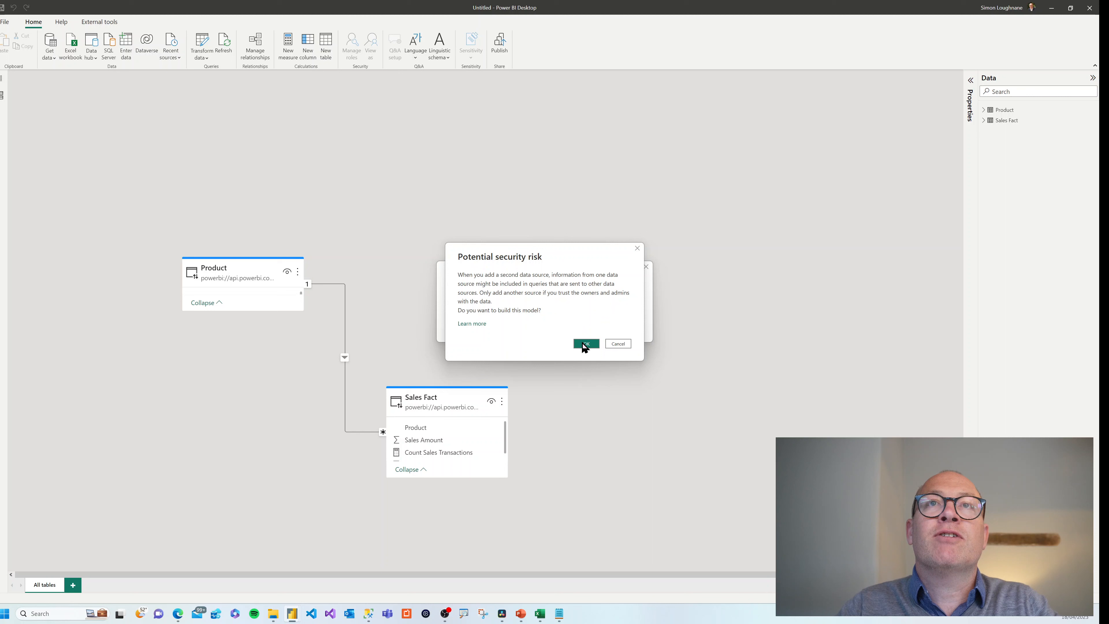
pyautogui.click(584, 343)
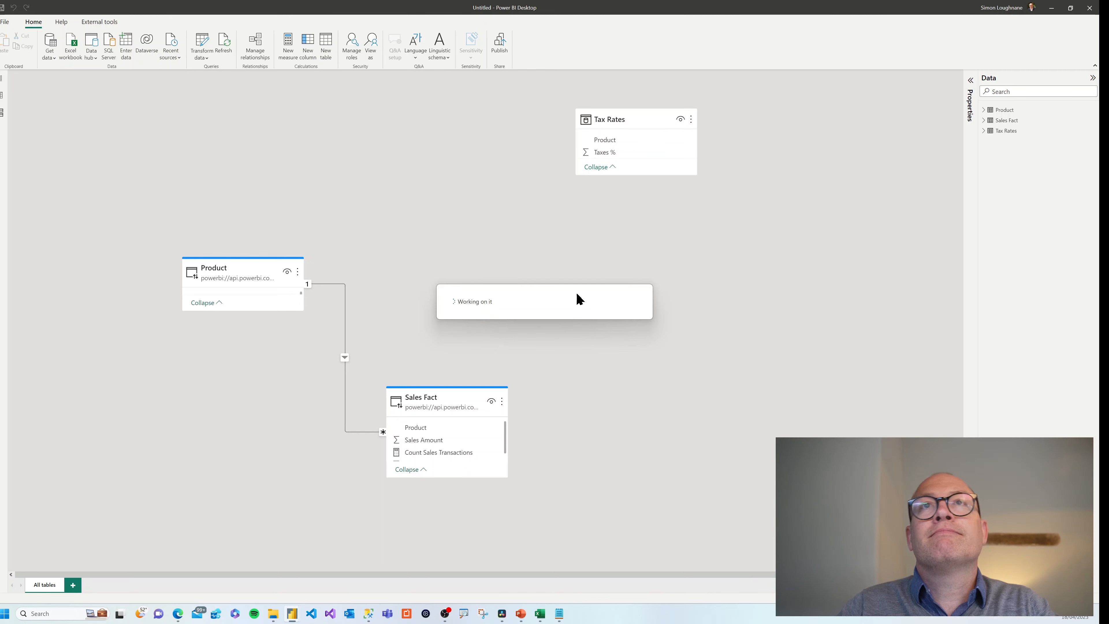
# Rearrange the model diagram with Product in the middle, Sales Fact below it on one side and Tax Rates on the other
pyautogui.moveTo(631, 118); pyautogui.dragTo(654, 281)
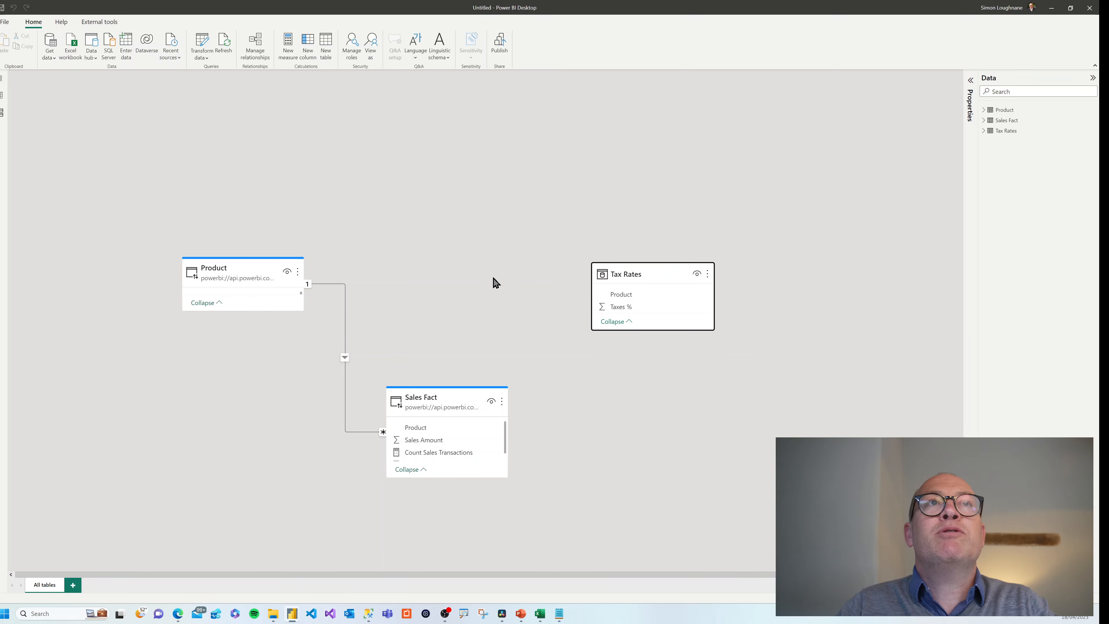
pyautogui.moveTo(247, 268); pyautogui.dragTo(470, 276)
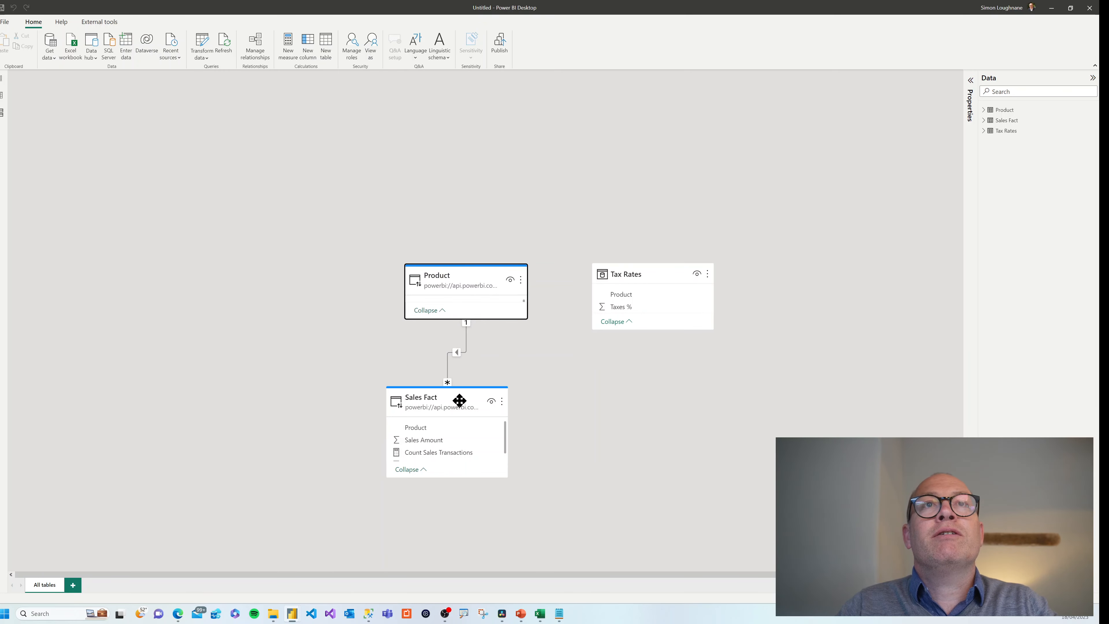
pyautogui.moveTo(456, 399); pyautogui.dragTo(265, 396)
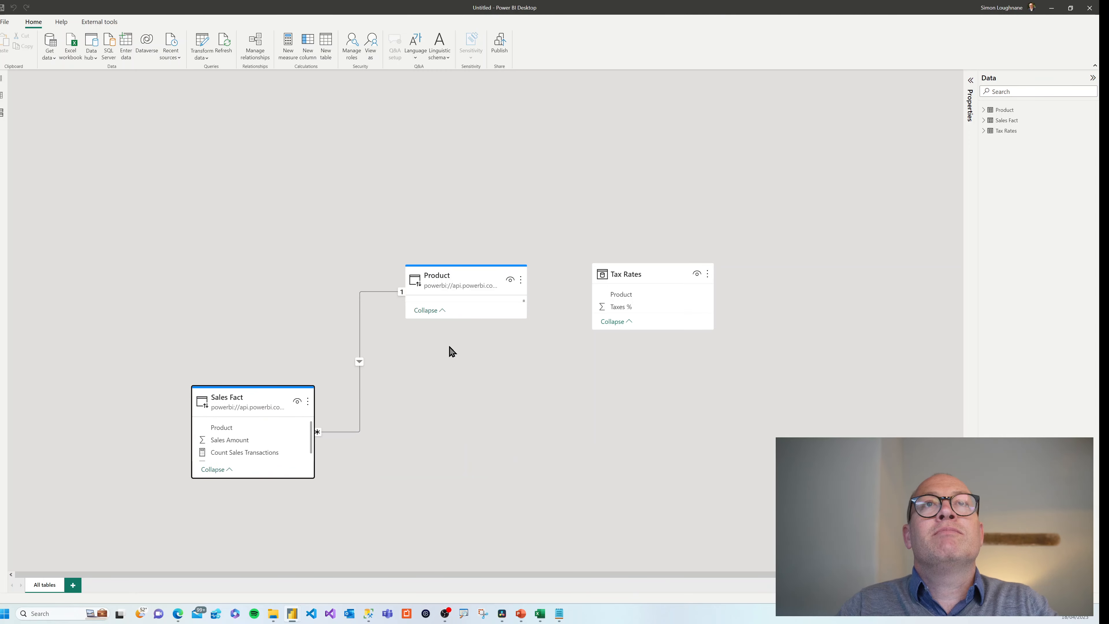
pyautogui.moveTo(621, 283); pyautogui.dragTo(620, 442)
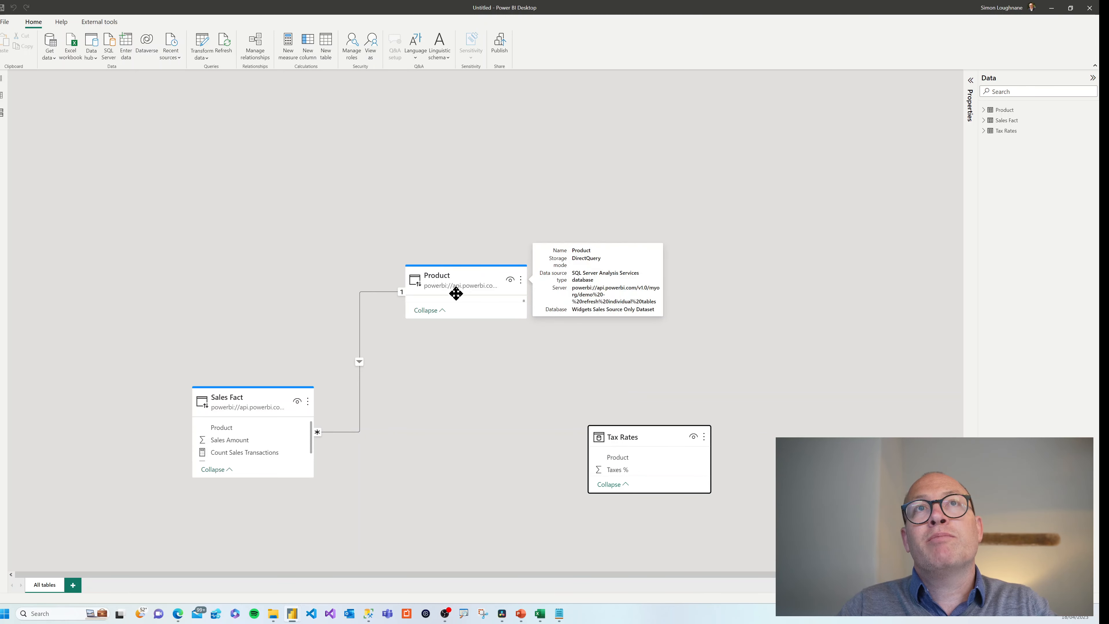
# Relate the Product column of the Product table to the Product column of Tax Rates, and move Tax Rates slightly outward
pyautogui.click(441, 319)
pyautogui.moveTo(434, 307); pyautogui.dragTo(617, 457)
pyautogui.moveTo(633, 437); pyautogui.dragTo(660, 431)
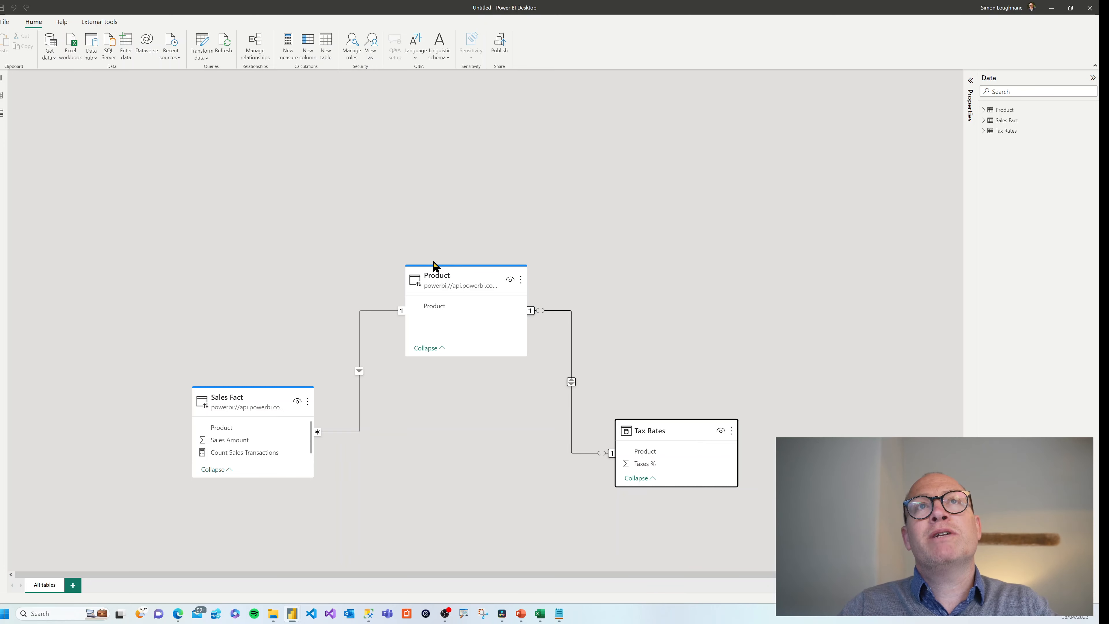
# Edit the Product–Tax Rates relationship to one-to-many cardinality with a single cross filter direction
pyautogui.moveTo(437, 276)
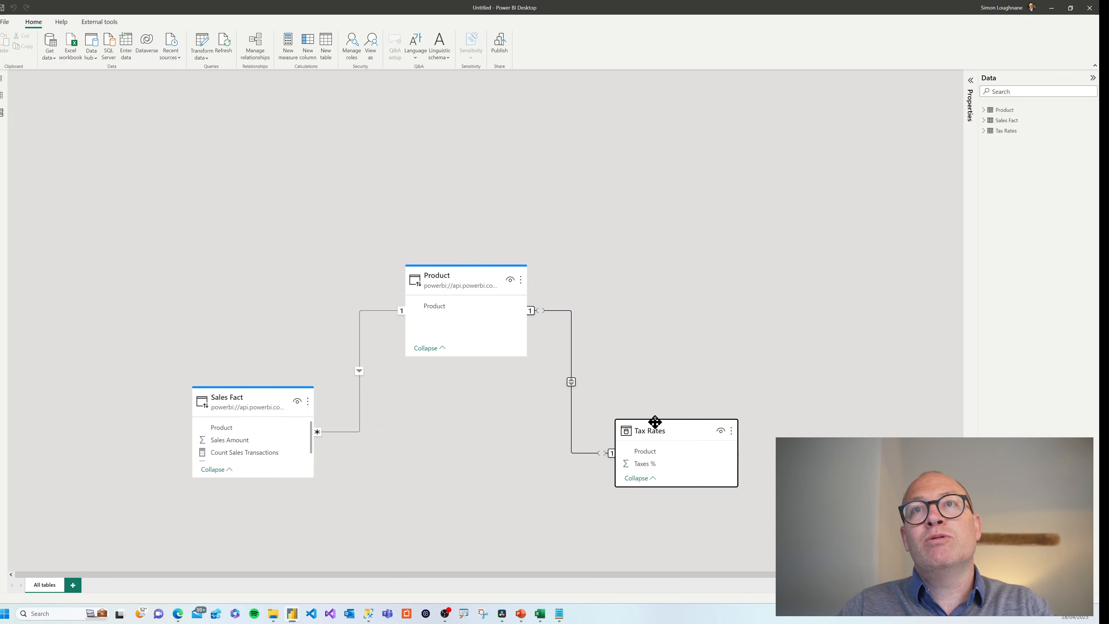
pyautogui.moveTo(650, 426)
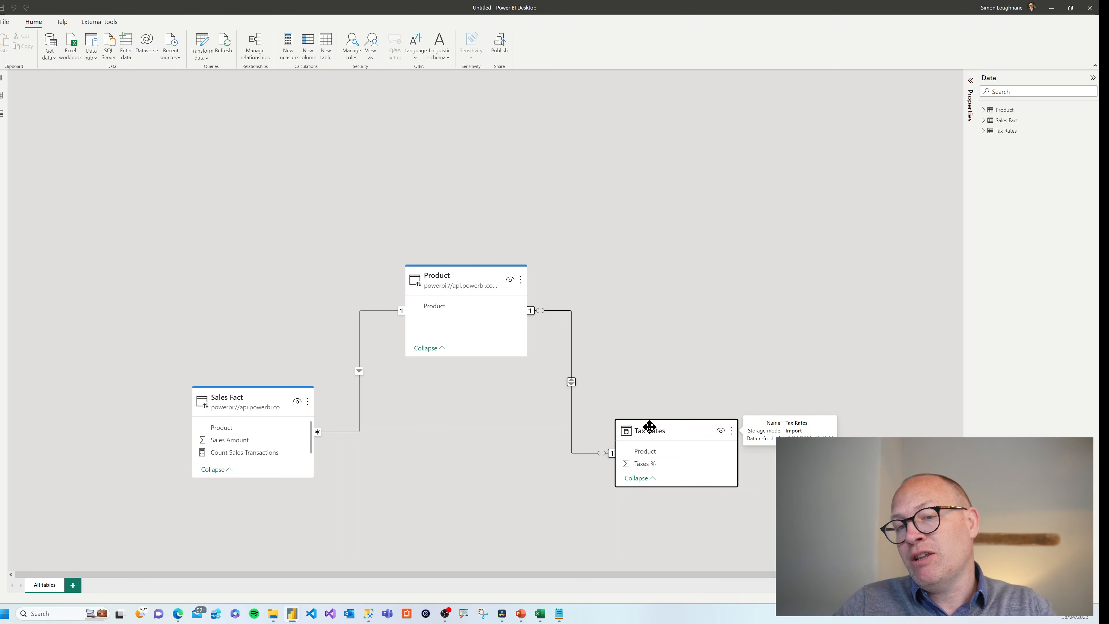
pyautogui.doubleClick(571, 384)
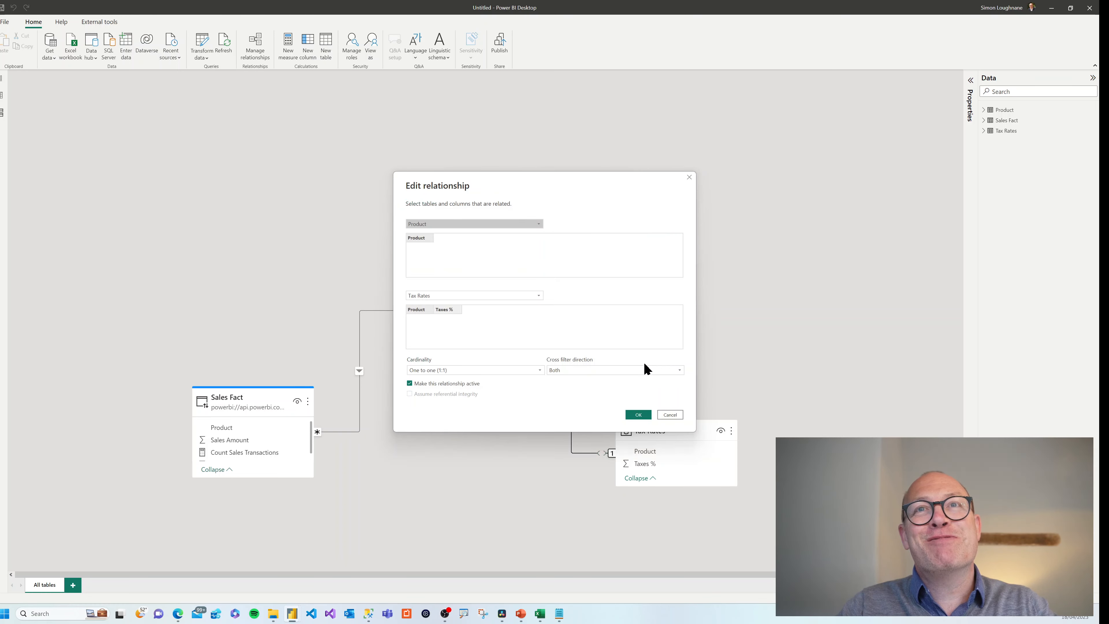
pyautogui.click(645, 369)
pyautogui.click(620, 378)
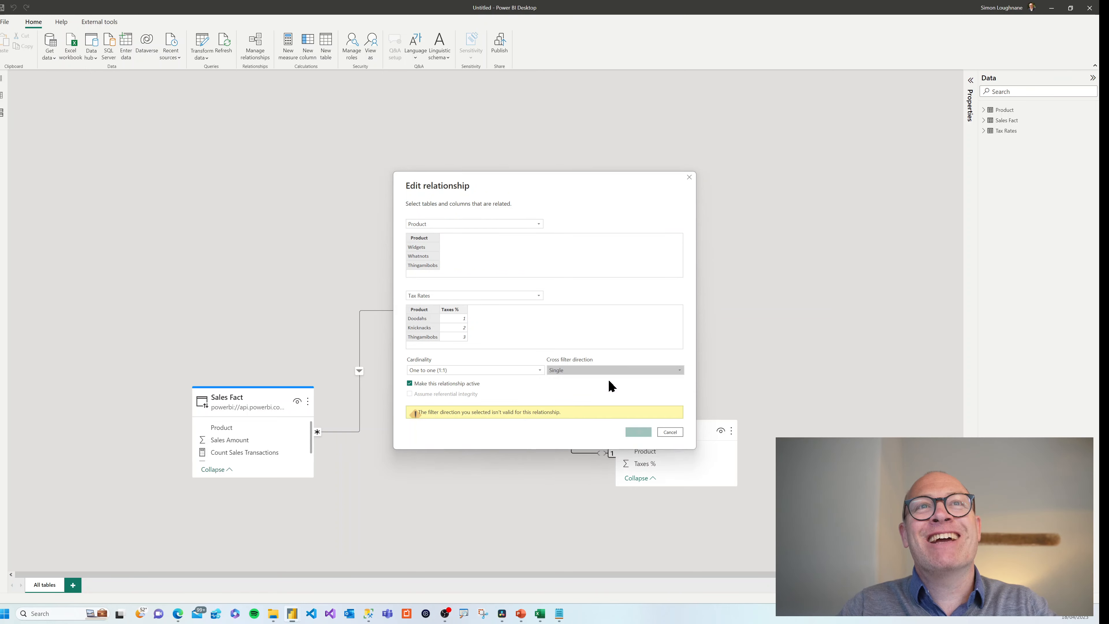
pyautogui.click(532, 370)
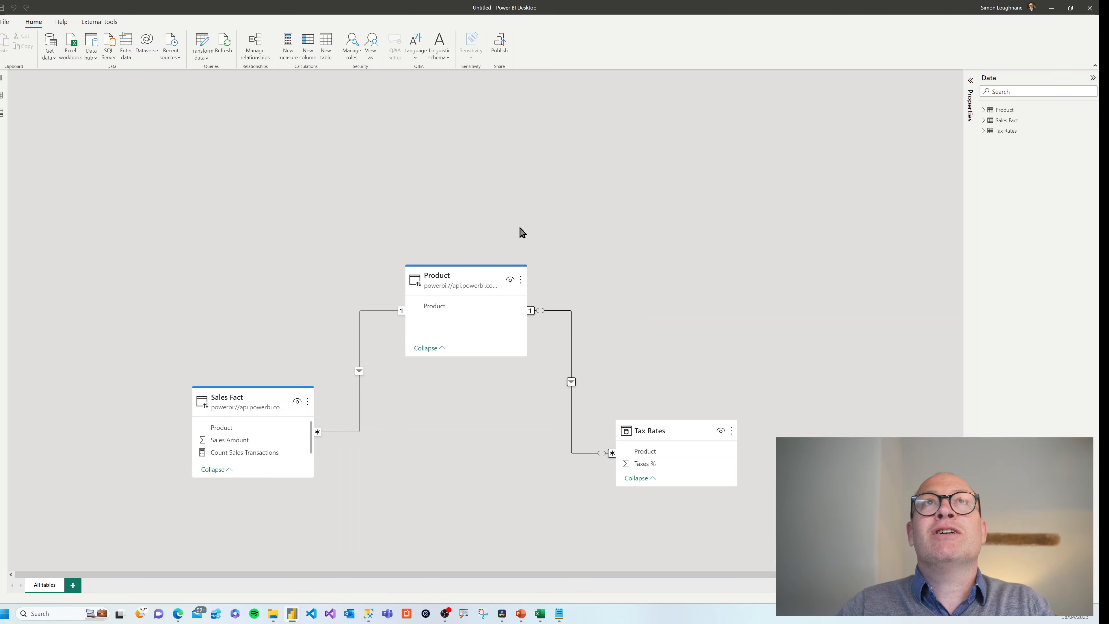
# Close the untitled report without saving the changes
pyautogui.click(1091, 9)
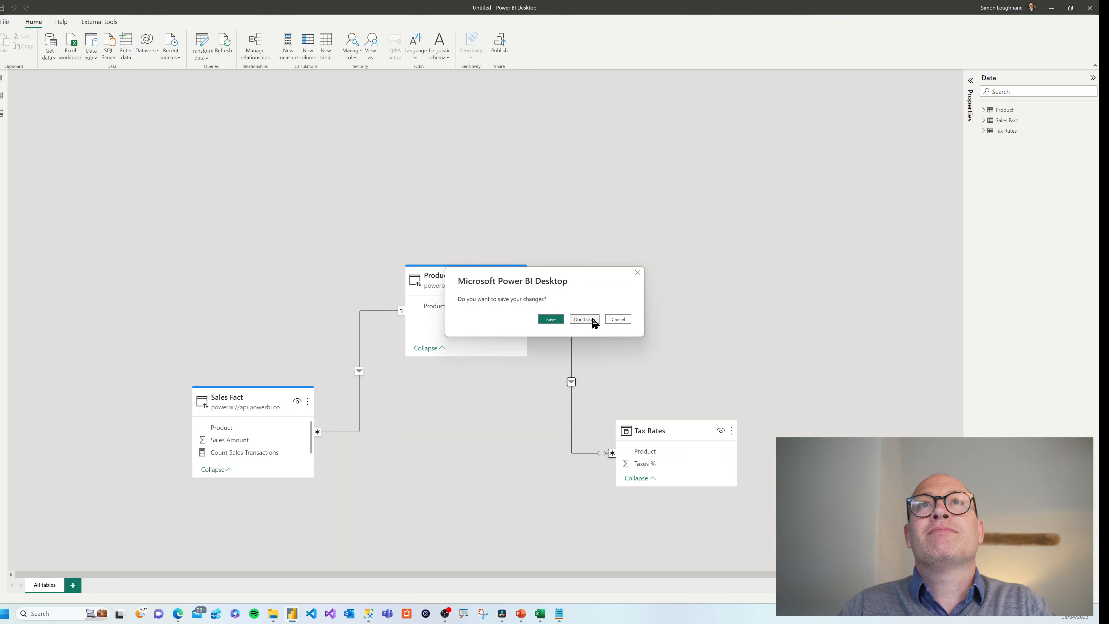
pyautogui.click(589, 319)
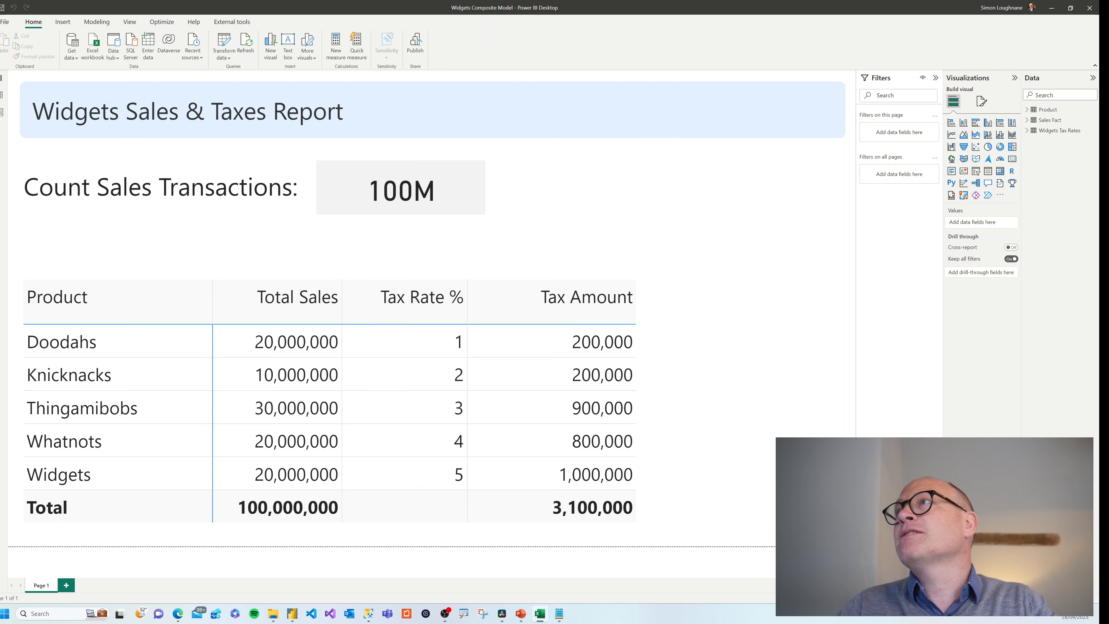
# In the Widgets Tax Rates workbook in Excel, set the tax rates to 5 for Doodahs, 6 for Knicknacks and 7 for Thingamibobs, and save
pyautogui.click(540, 613)
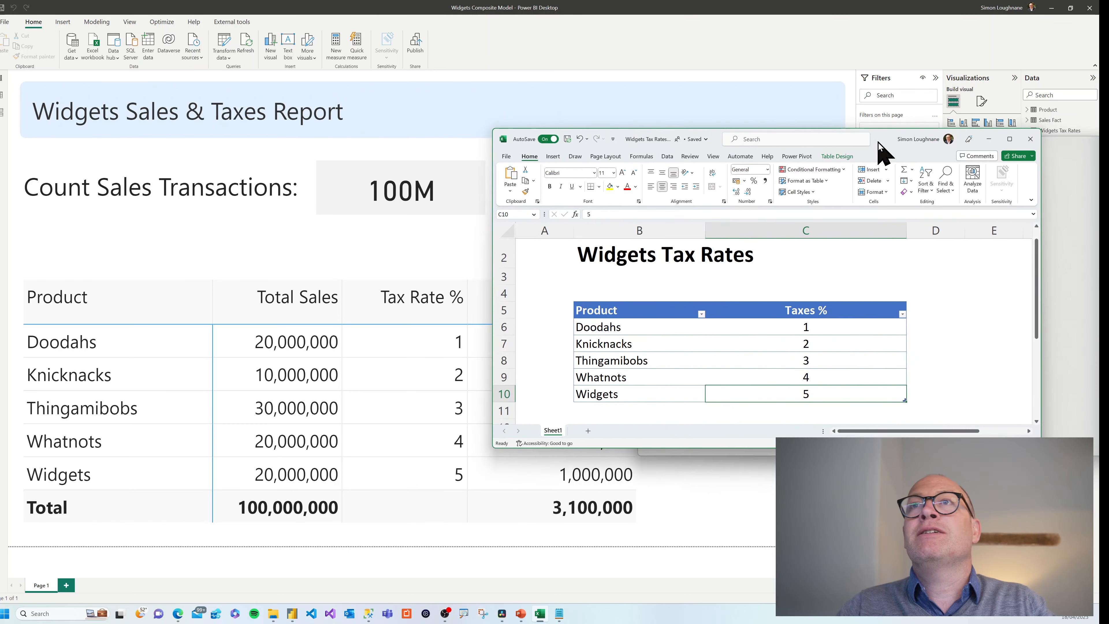
pyautogui.click(811, 332)
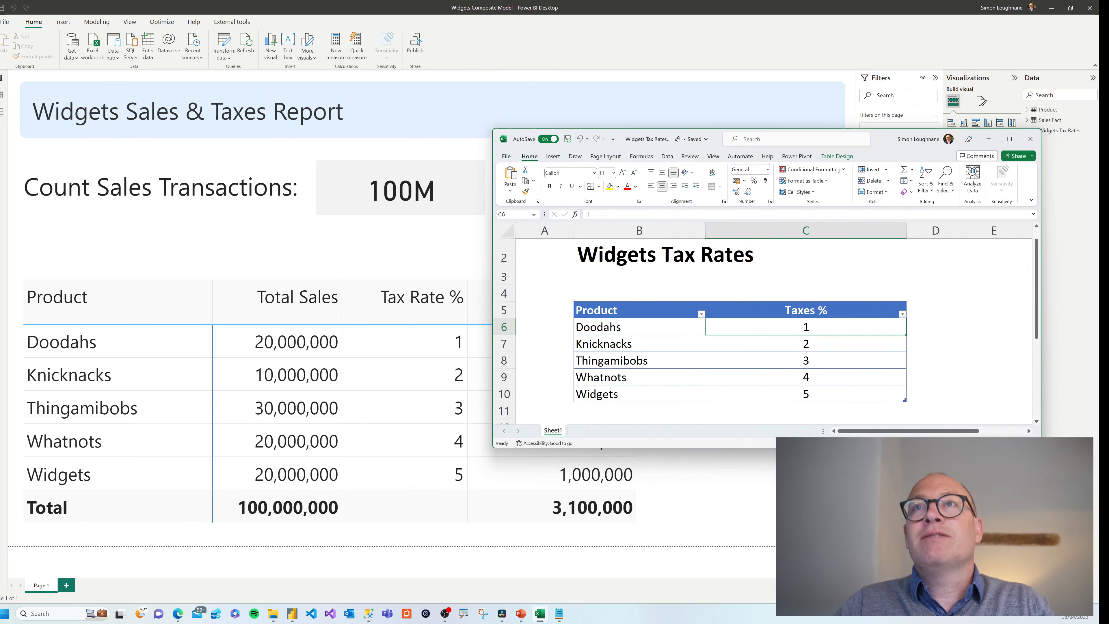
pyautogui.write('5')
pyautogui.press('Return')
pyautogui.write('6')
pyautogui.press('Return')
pyautogui.write('7')
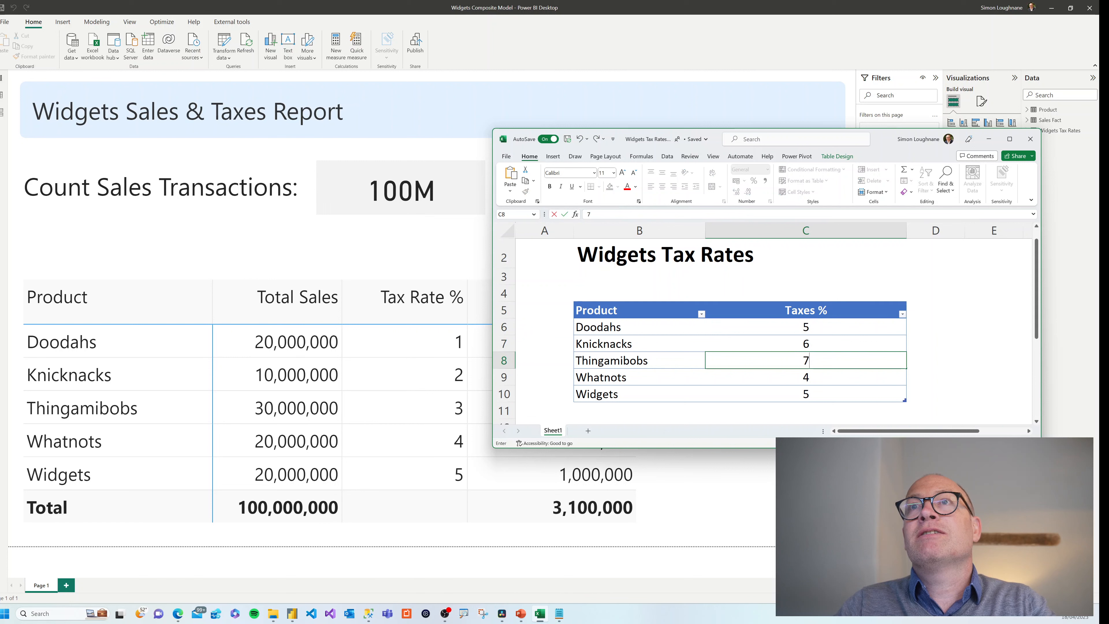
pyautogui.press('Return')
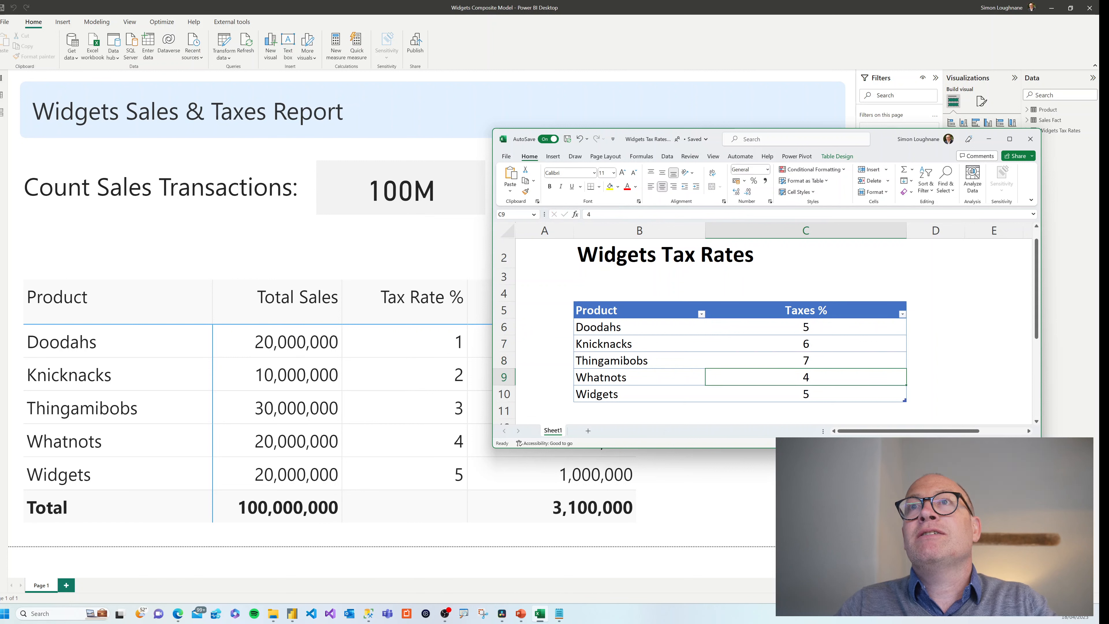
pyautogui.click(568, 142)
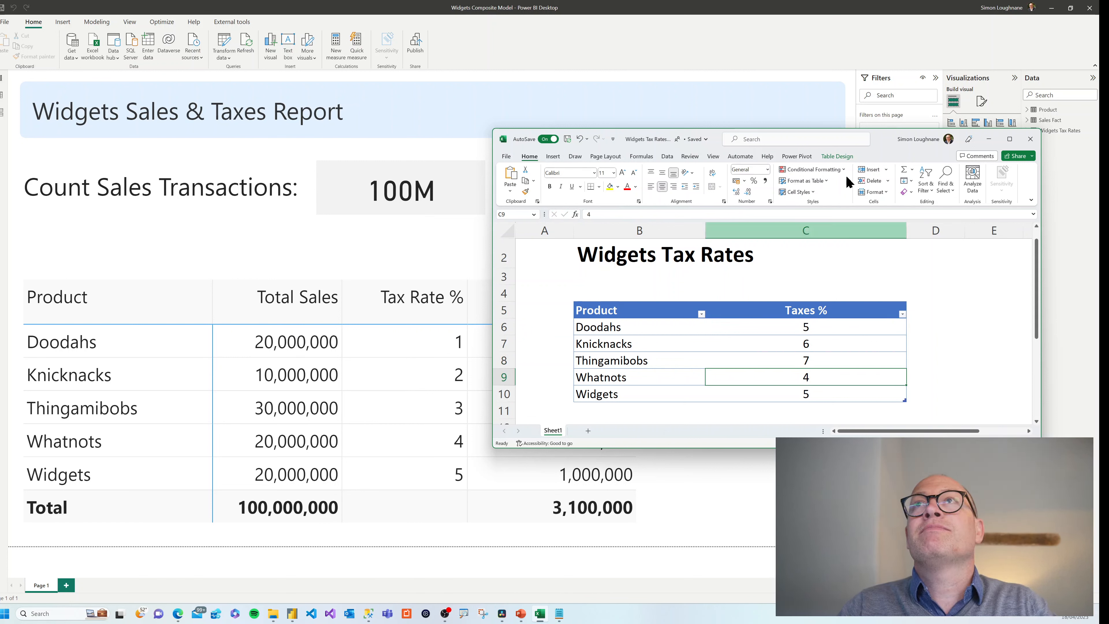
pyautogui.click(989, 139)
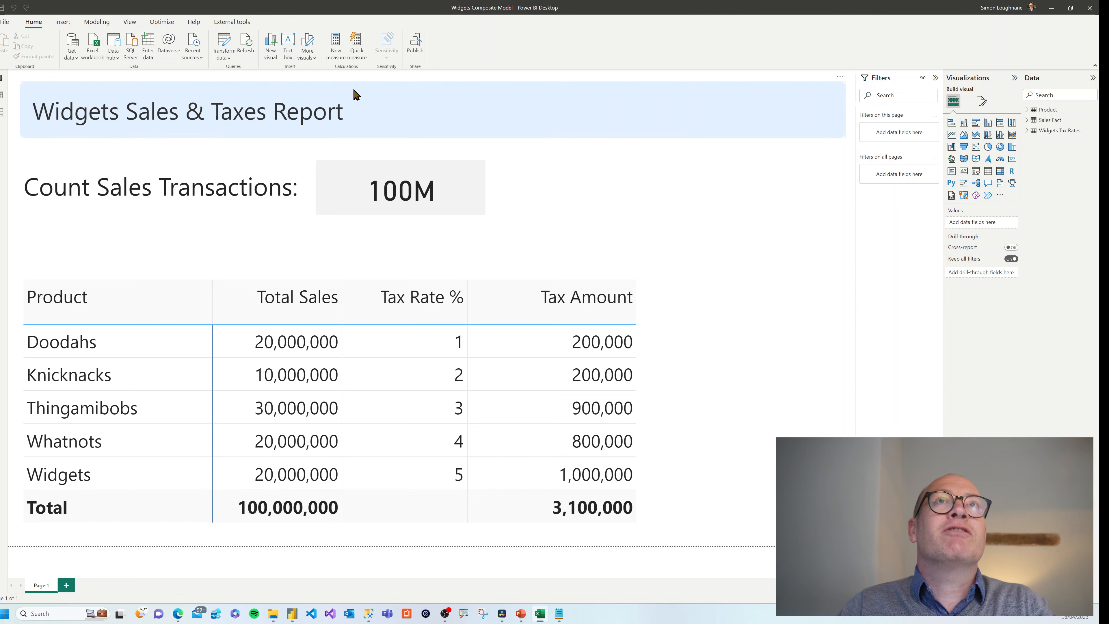
# Switch to the Power BI service in the browser and open the Widgets Composite Model report from the Demo - Refresh individual tables workspace
pyautogui.click(179, 613)
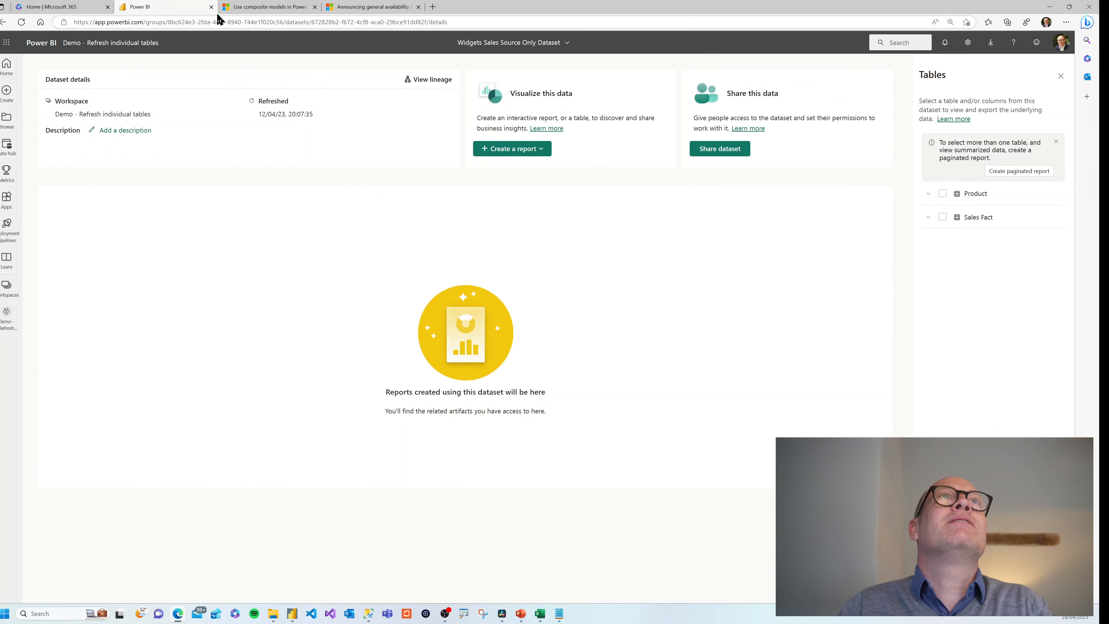
pyautogui.click(110, 43)
pyautogui.click(88, 179)
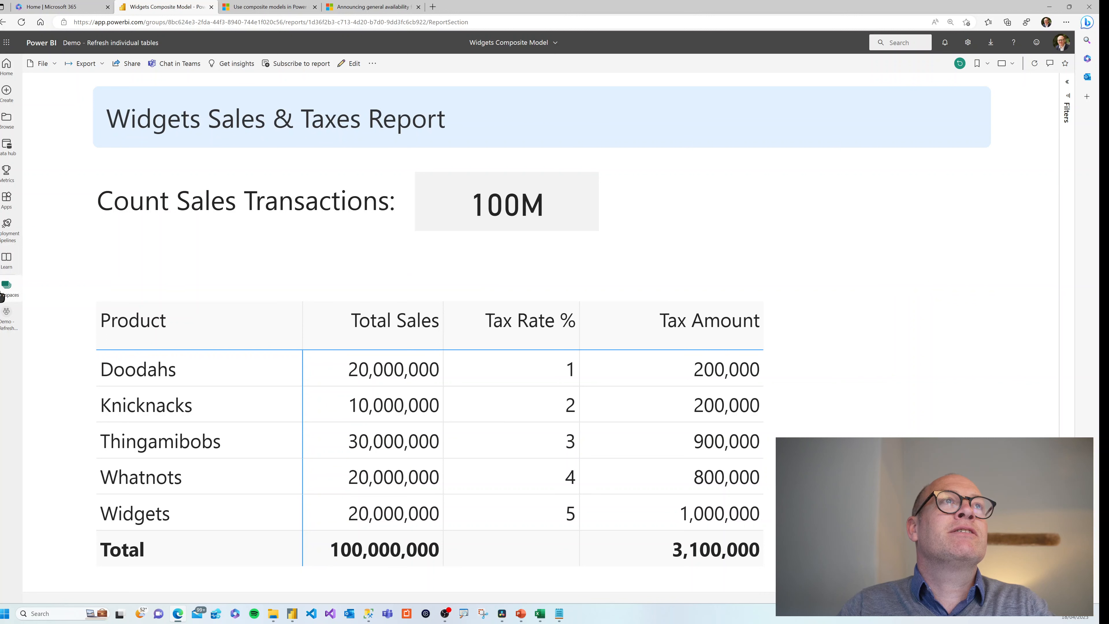
# Refresh the Widgets Composite Model dataset in the Demo - Refresh individual tables workspace
pyautogui.click(5, 291)
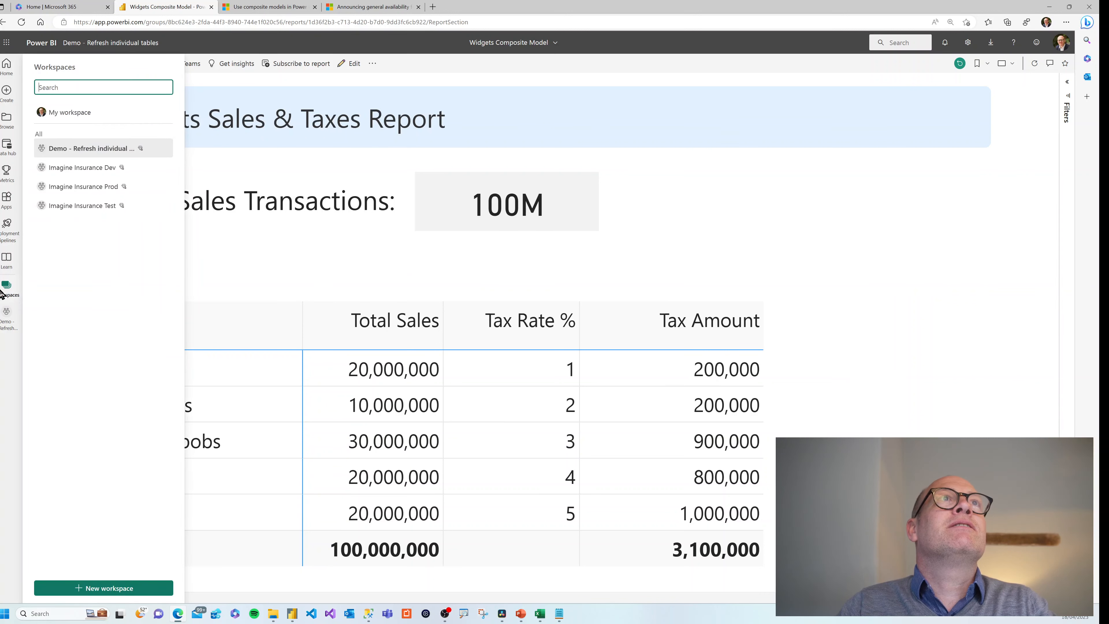
pyautogui.click(73, 149)
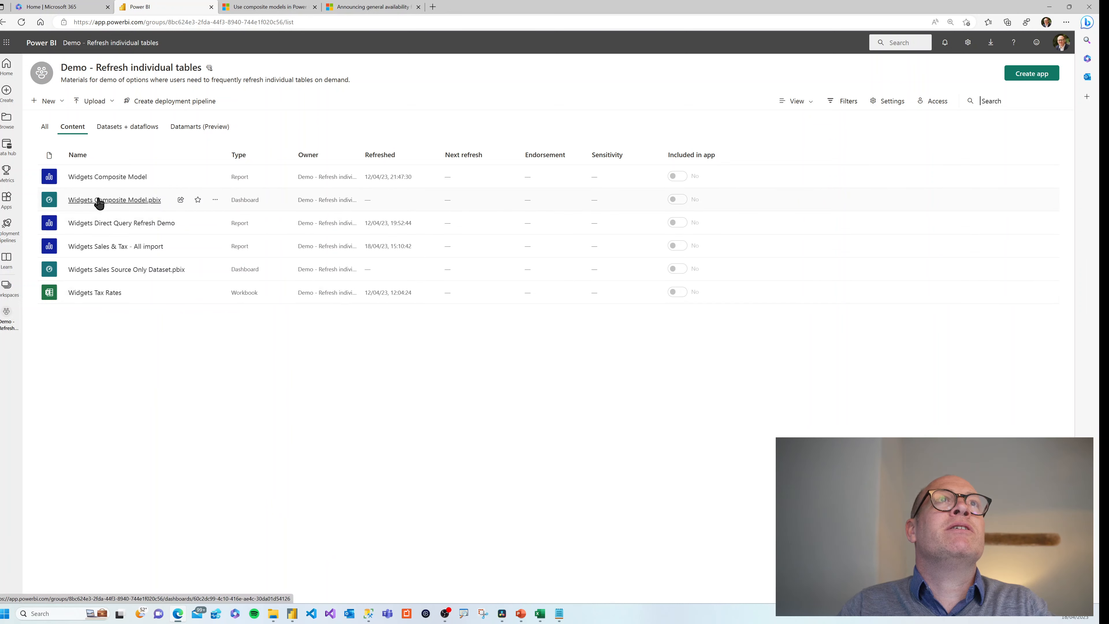
pyautogui.click(102, 127)
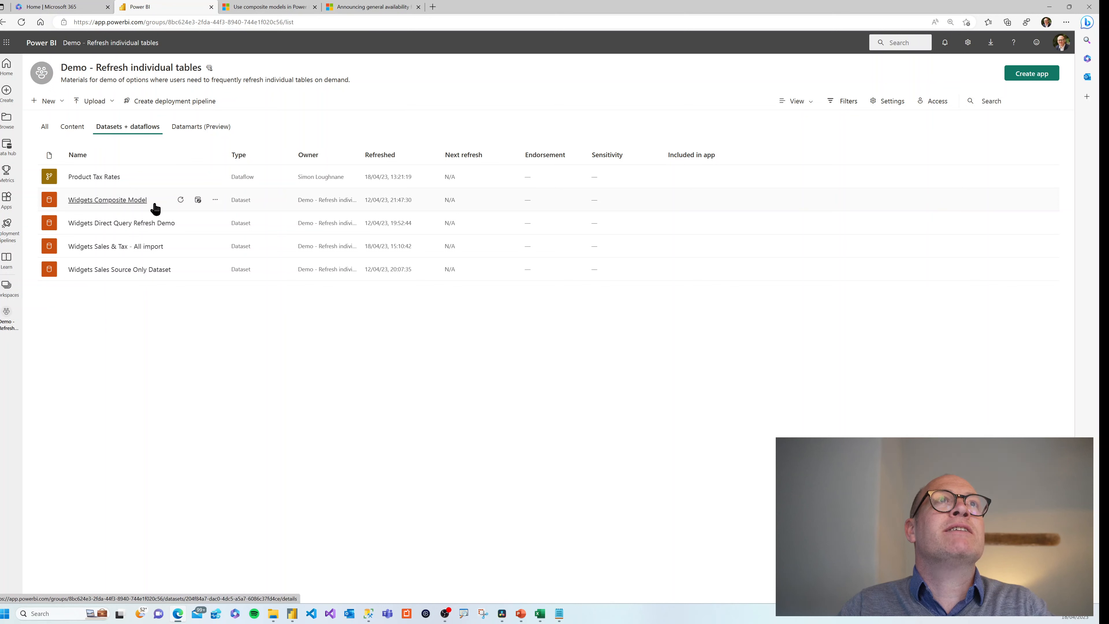
pyautogui.click(180, 201)
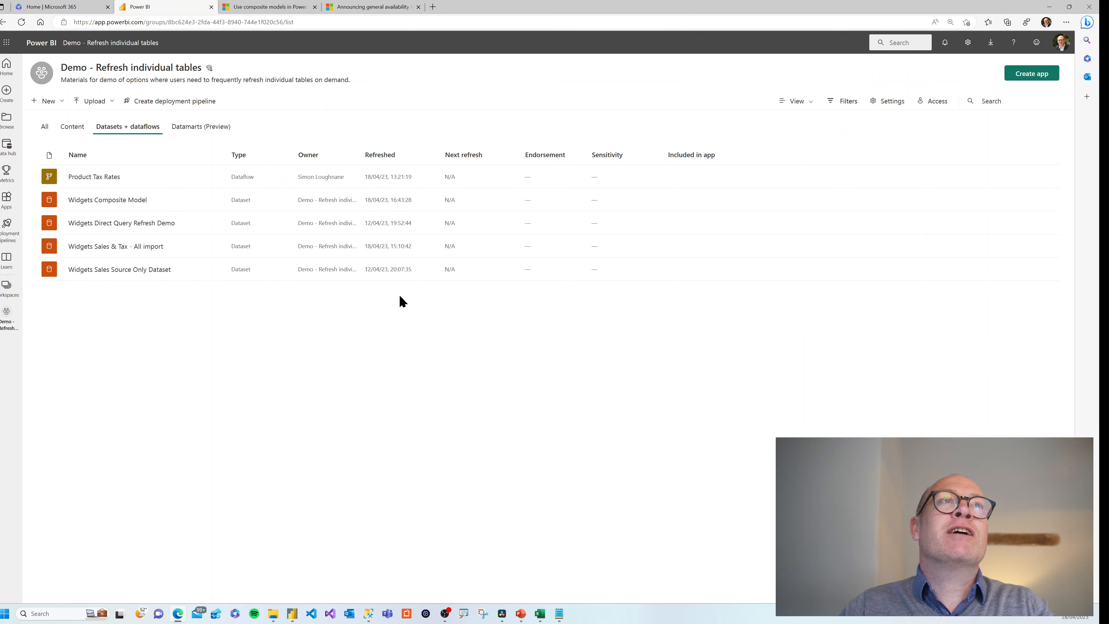
# Reopen the Widgets Composite Model report from the workspace content and refresh its visuals
pyautogui.click(71, 131)
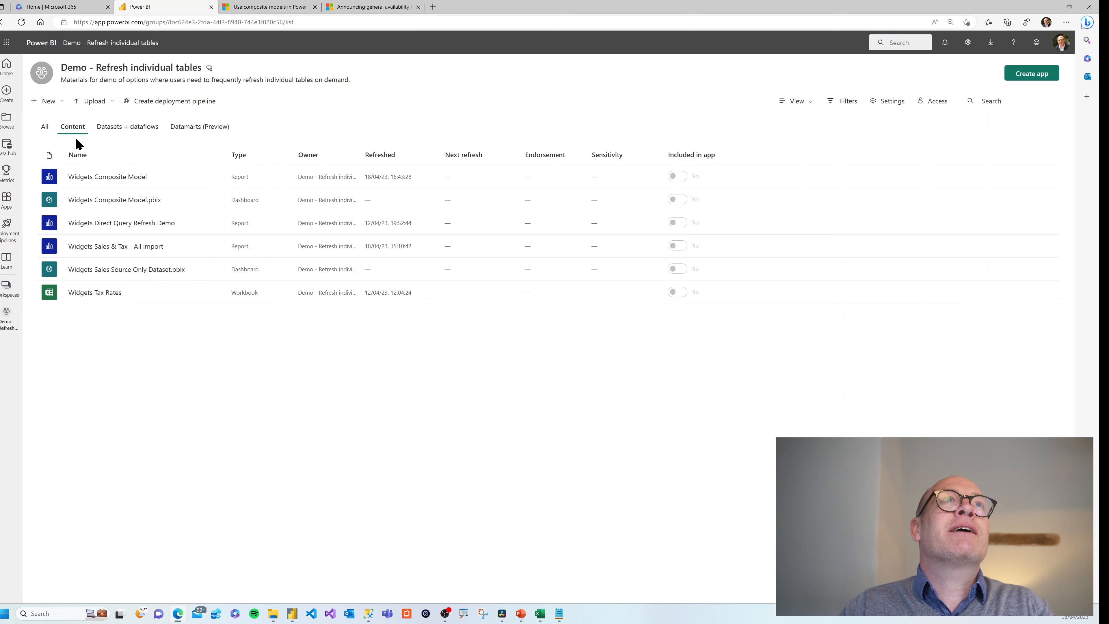
pyautogui.click(98, 178)
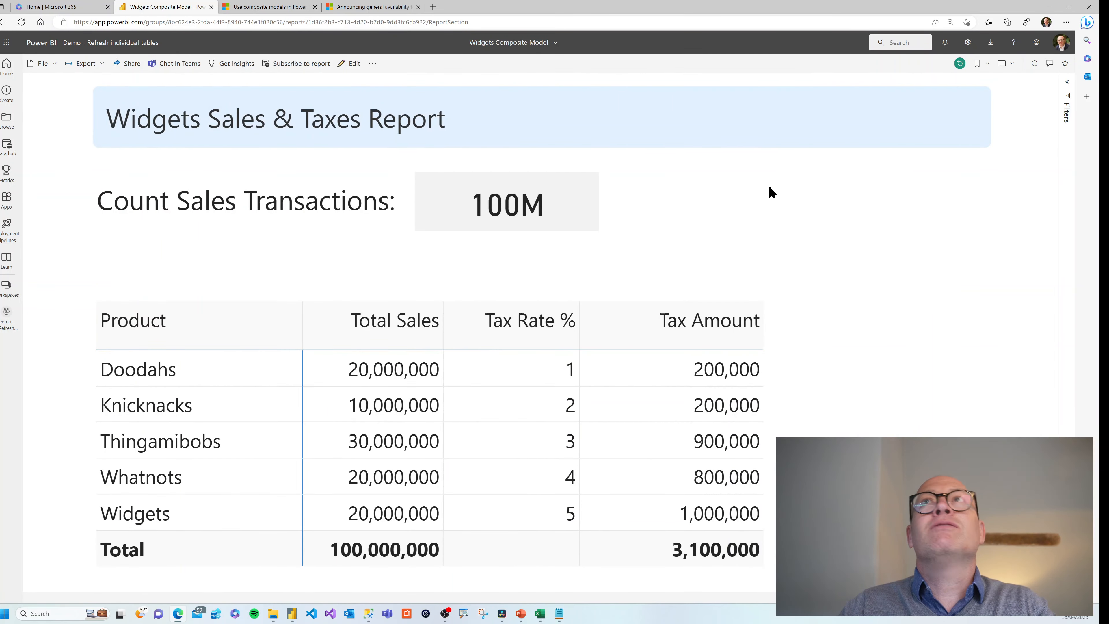
pyautogui.click(1034, 65)
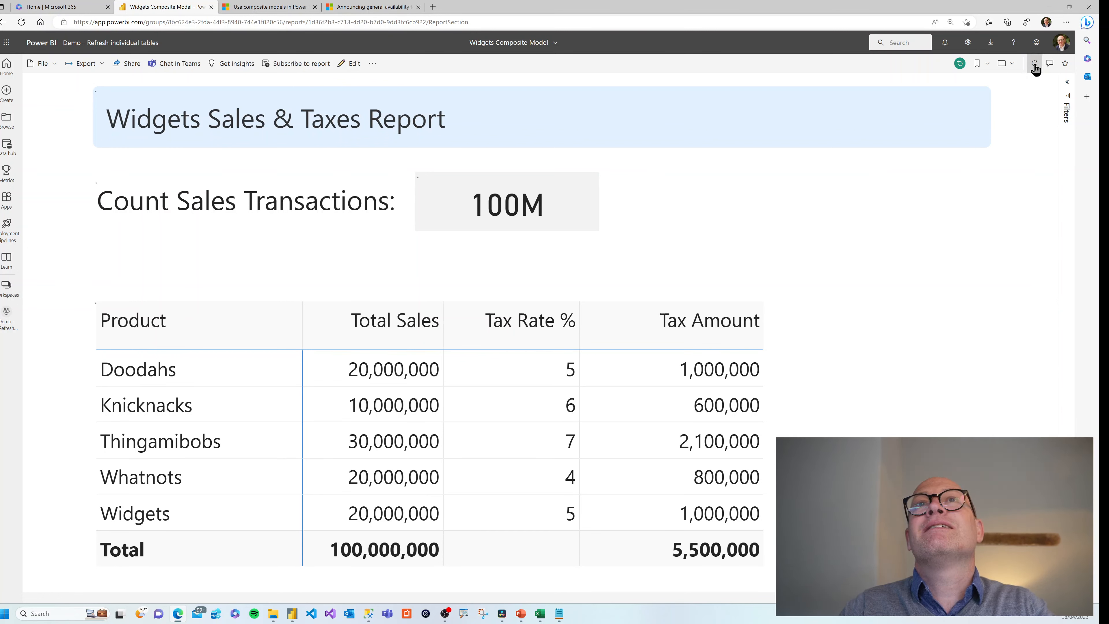
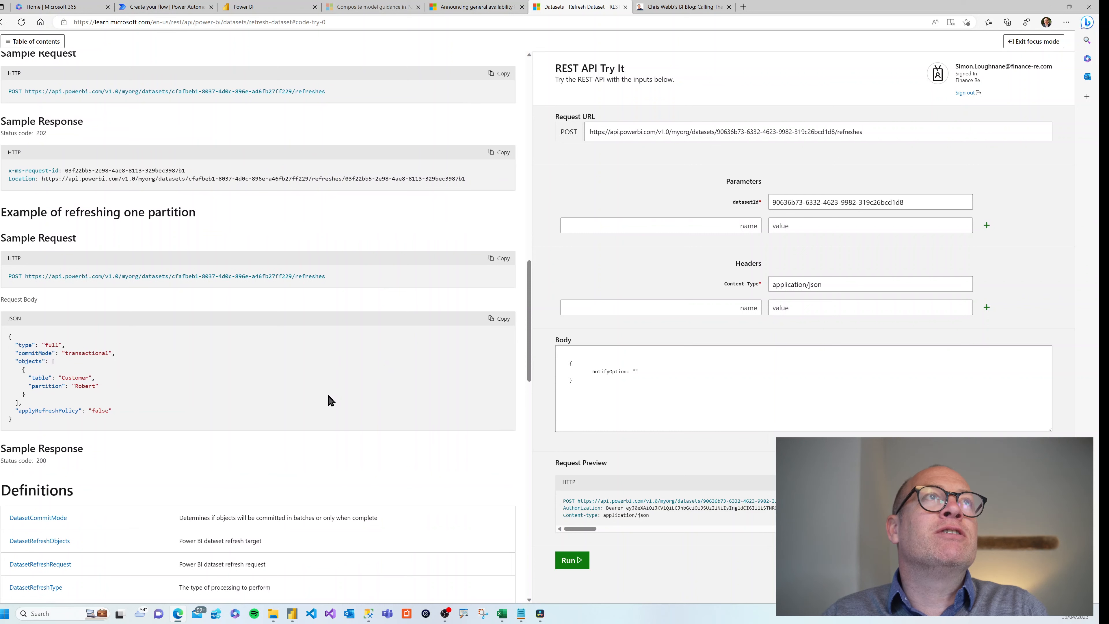
# Replace the REST API request body with the sample JSON for refreshing one partition
pyautogui.scroll(-2, 330, 400)
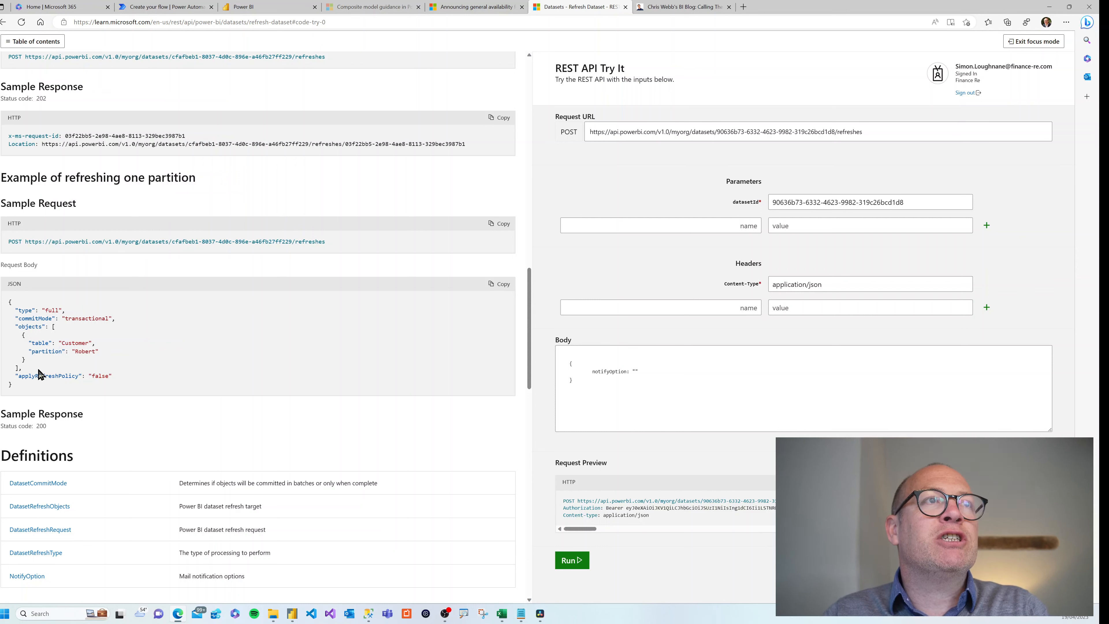
pyautogui.click(495, 285)
pyautogui.click(596, 383)
pyautogui.hotkey('ctrl', 'a')
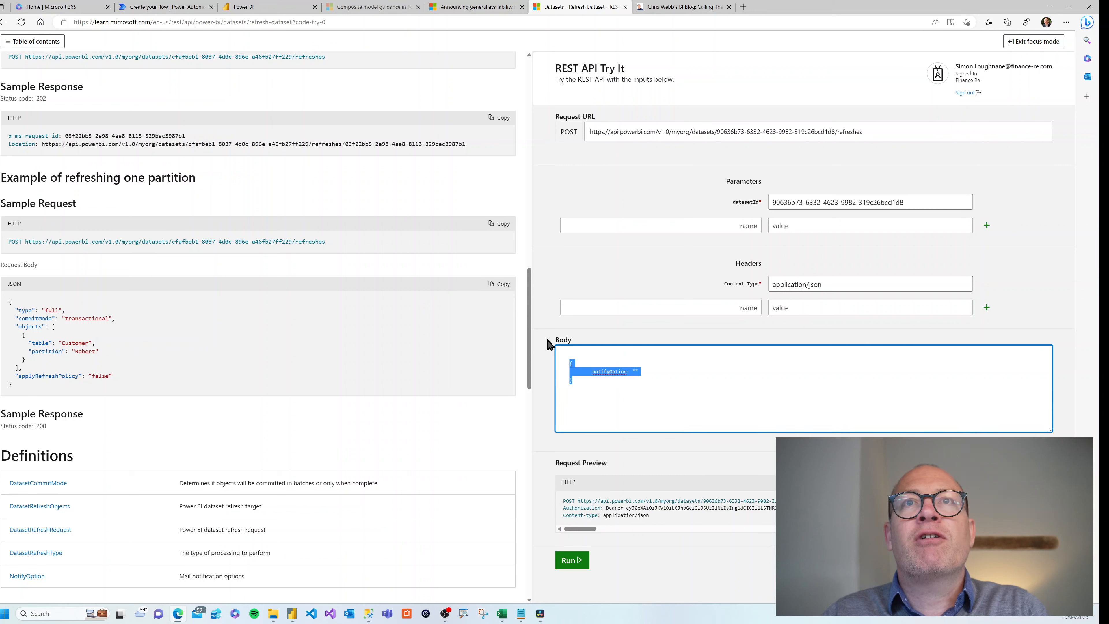
pyautogui.hotkey('ctrl', 'v')
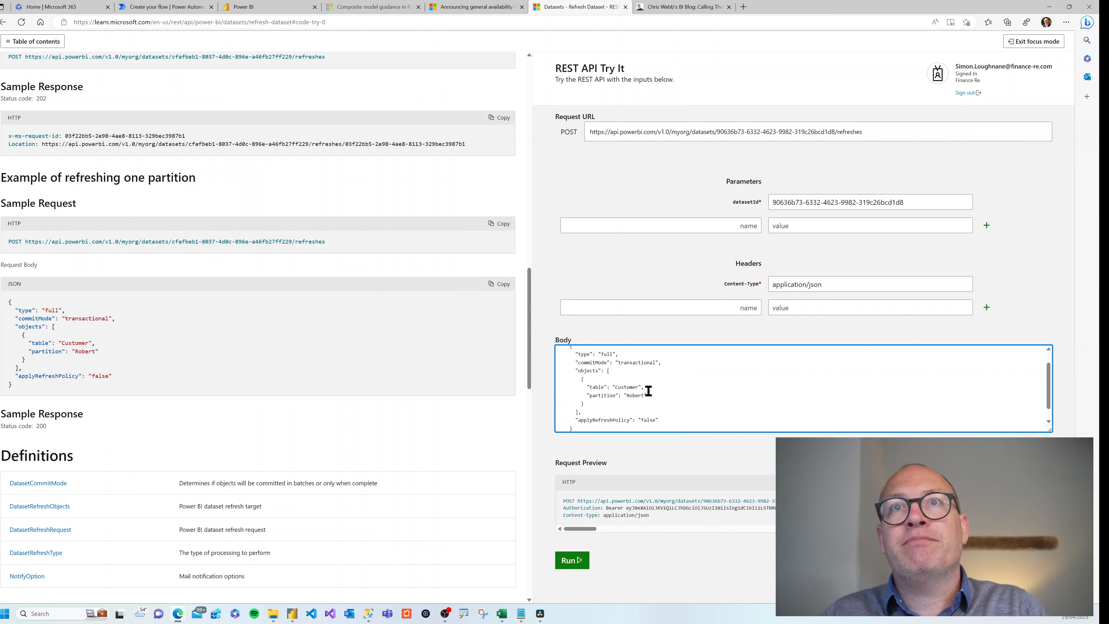
# Remove the partition entry and the comma before it from the request body
pyautogui.moveTo(650, 395); pyautogui.dragTo(575, 397)
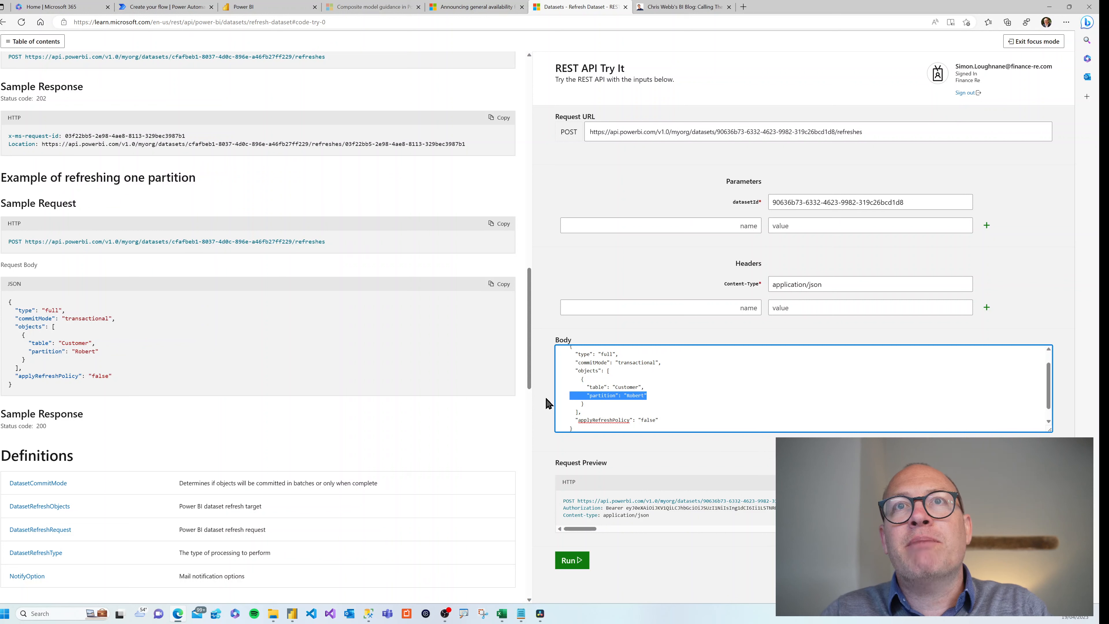
pyautogui.press('BackSpace')
pyautogui.press('BackSpace')
pyautogui.press('BackSpace')
pyautogui.press('BackSpace')
pyautogui.press('BackSpace')
pyautogui.press('BackSpace')
pyautogui.press('BackSpace')
pyautogui.press('BackSpace')
pyautogui.press('BackSpace')
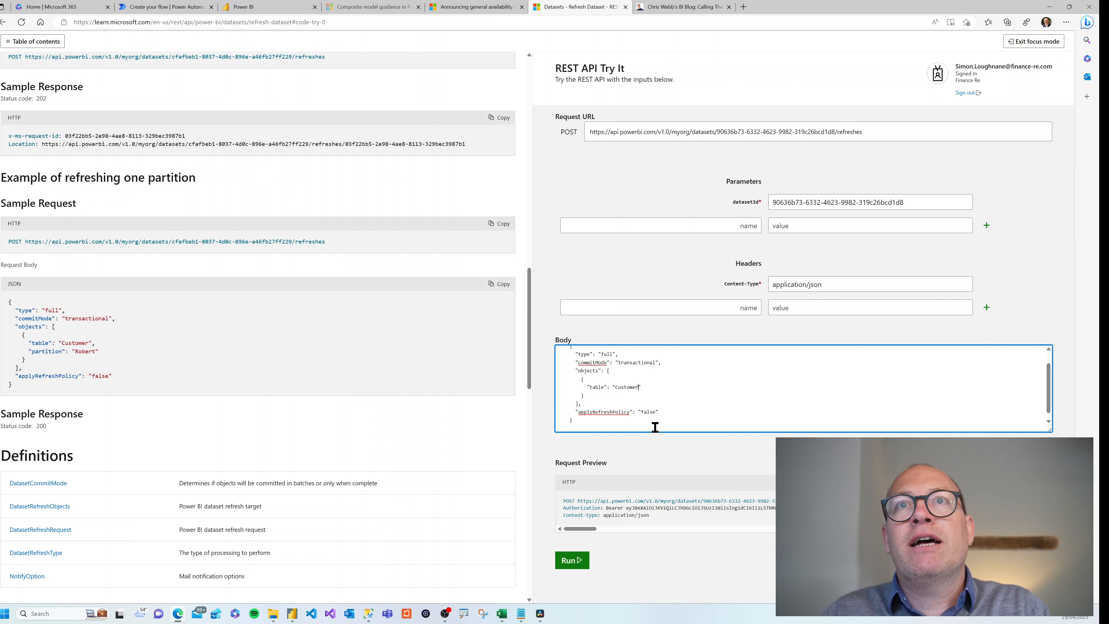
# Replace the table name Customer in the request body with Widgets Tax Rates, checking it against the dataset's table list in Power BI
pyautogui.press('BackSpace')
pyautogui.press('BackSpace')
pyautogui.press('BackSpace')
pyautogui.press('BackSpace')
pyautogui.press('BackSpace')
pyautogui.press('BackSpace')
pyautogui.press('BackSpace')
pyautogui.press('BackSpace')
pyautogui.write('Widget Tax Rate')
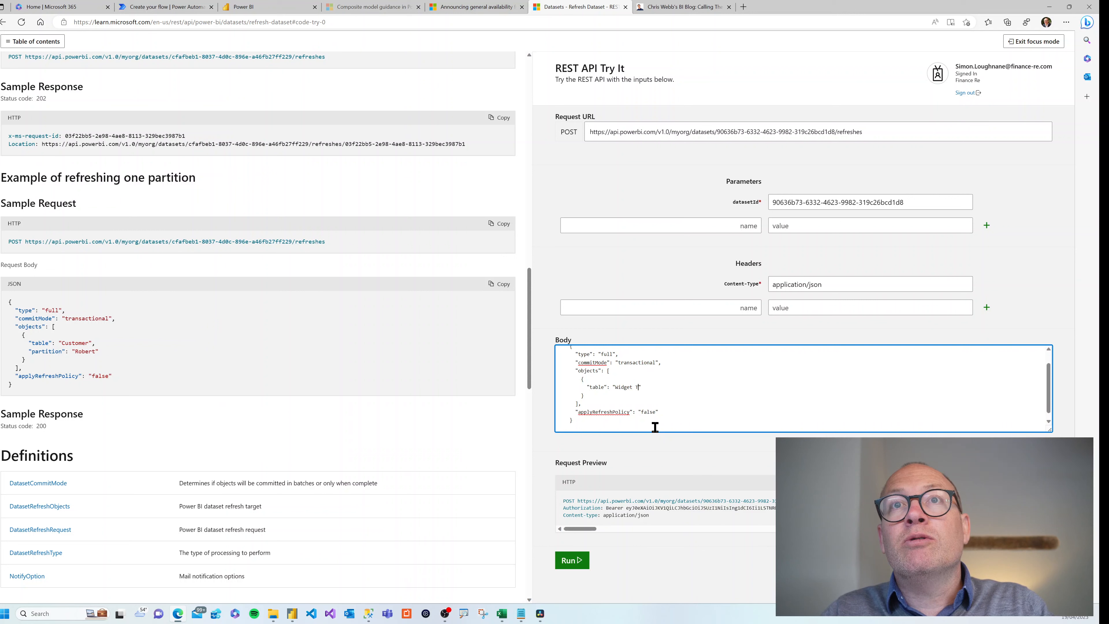
pyautogui.write('s')
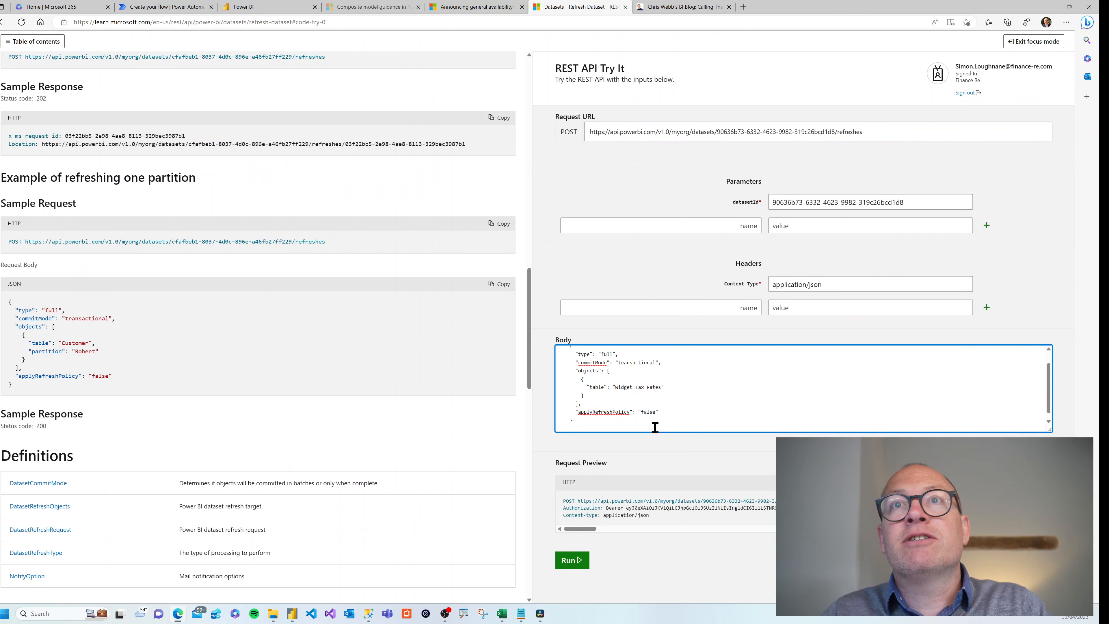
pyautogui.click(252, 8)
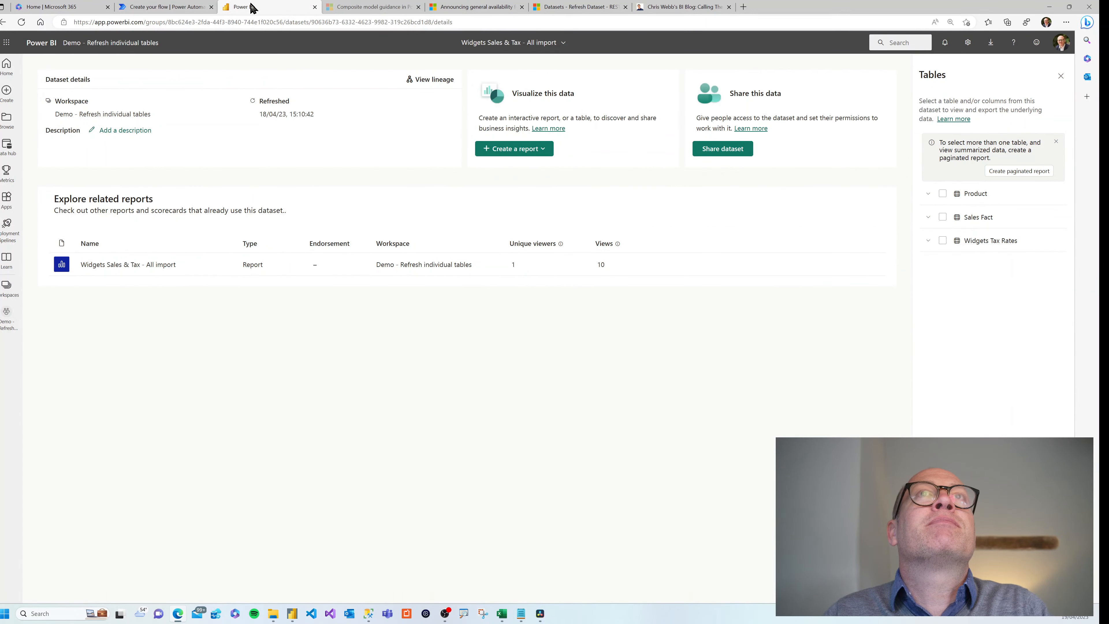
pyautogui.click(580, 7)
# In the Excel tax rates table, set Doodahs to 2, Knicknacks to 4 and Thingamibobs to 6, and return to the browser
pyautogui.click(502, 614)
pyautogui.click(821, 301)
pyautogui.write('2')
pyautogui.press('Return')
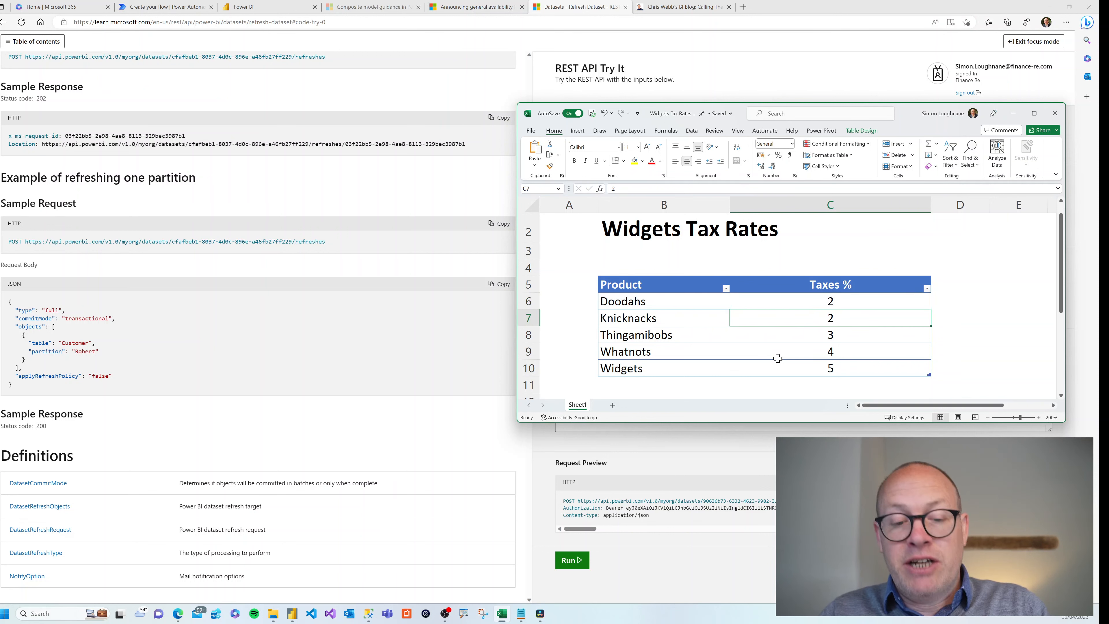
pyautogui.write('4')
pyautogui.press('Return')
pyautogui.write('6')
pyautogui.press('Return')
pyautogui.write('4')
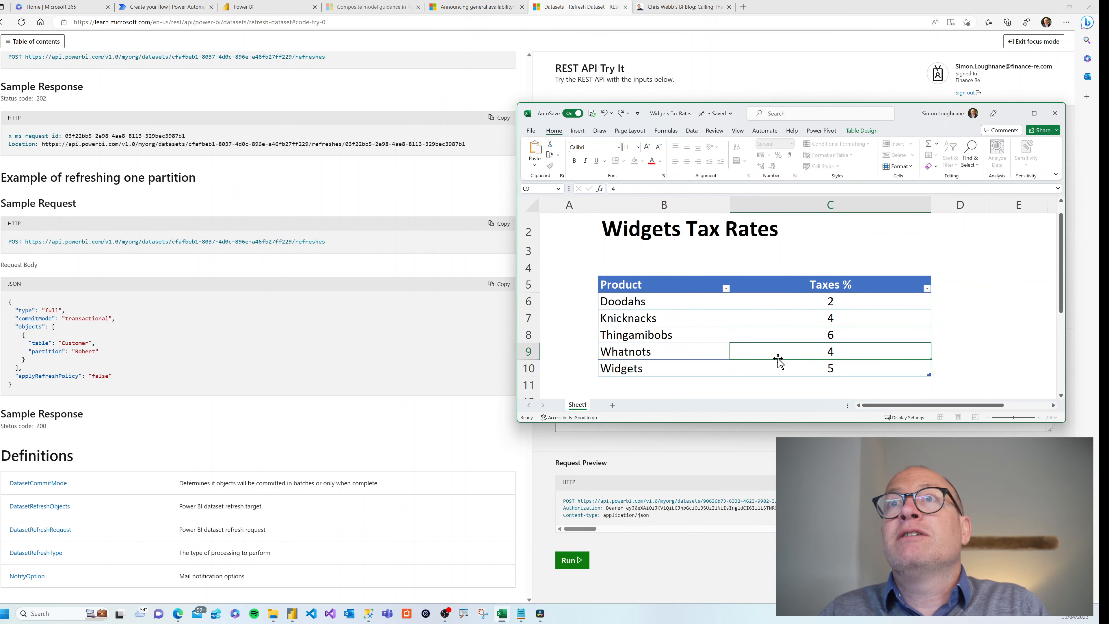
pyautogui.click(1013, 113)
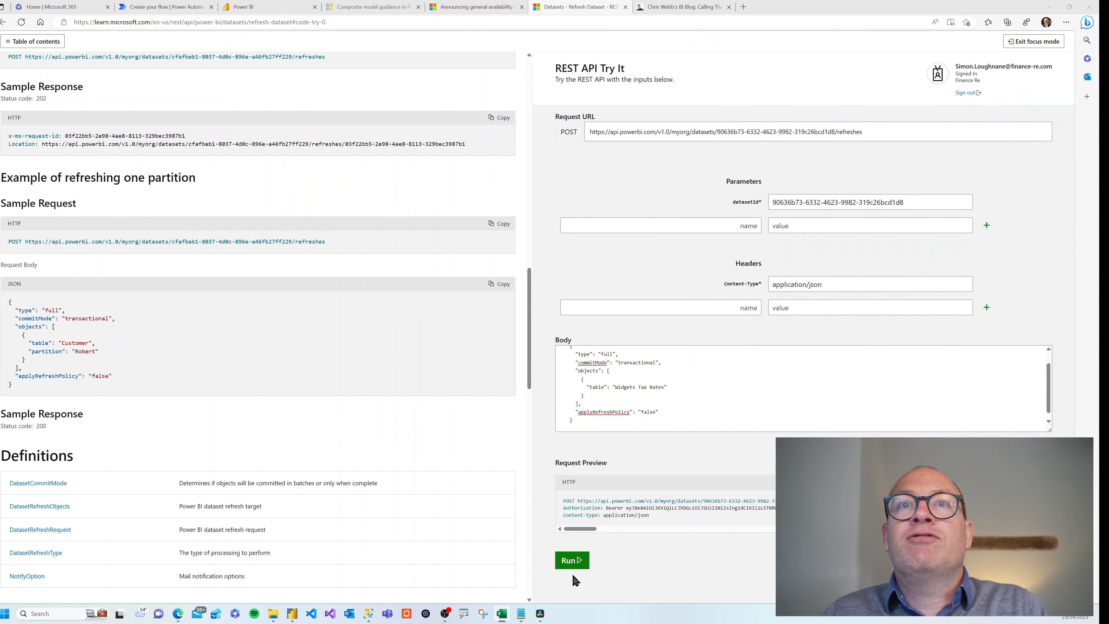
# Run the dataset refresh request for the Widgets Tax Rates table and check the response
pyautogui.click(572, 560)
pyautogui.scroll(-4, 681, 347)
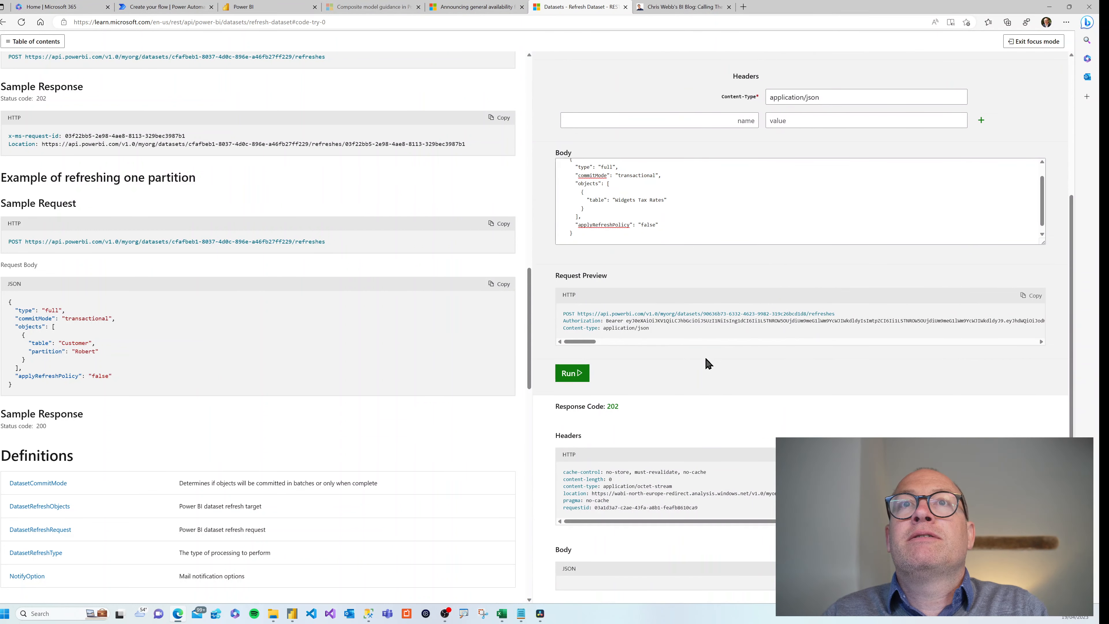
# Open the Widgets Sales & Tax - All import report from the Demo - Refresh individual tables workspace in Power BI
pyautogui.click(269, 7)
pyautogui.click(7, 286)
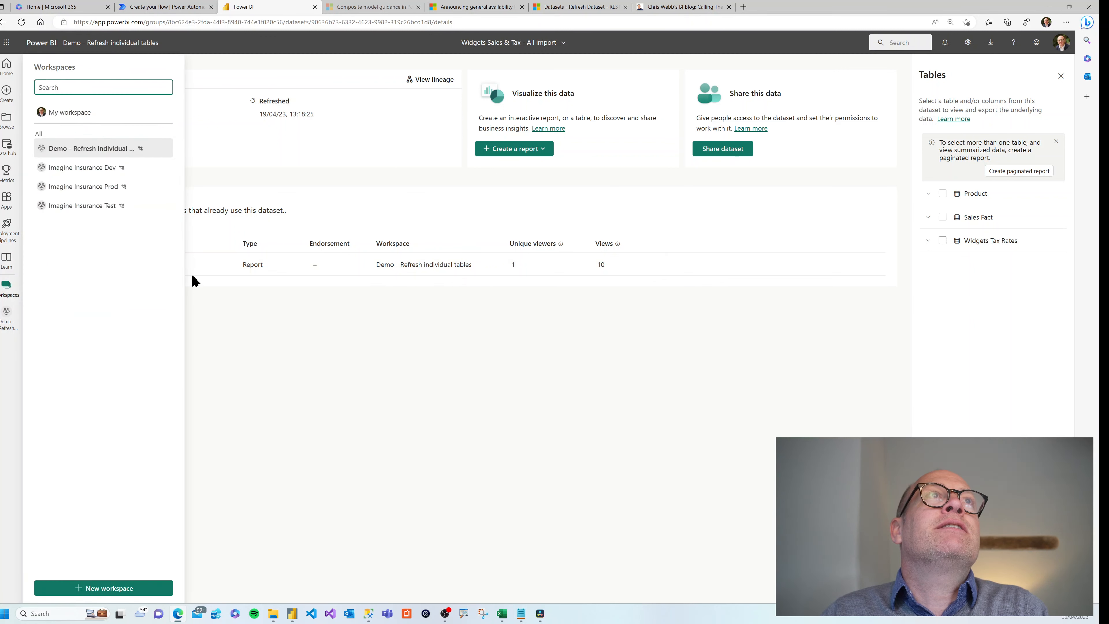
pyautogui.click(7, 286)
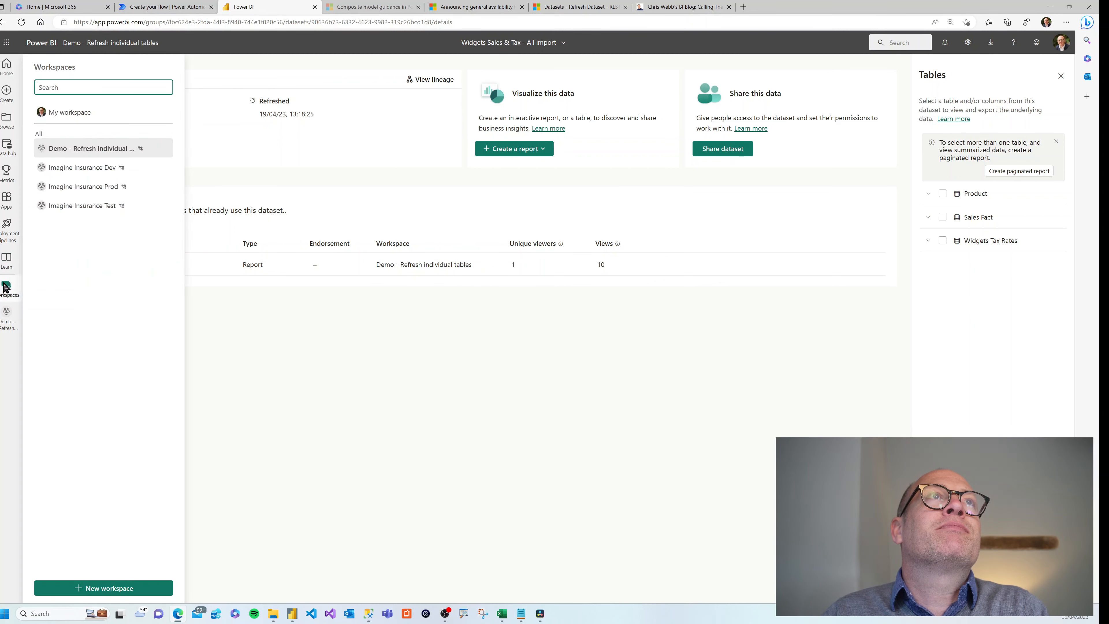
pyautogui.click(77, 148)
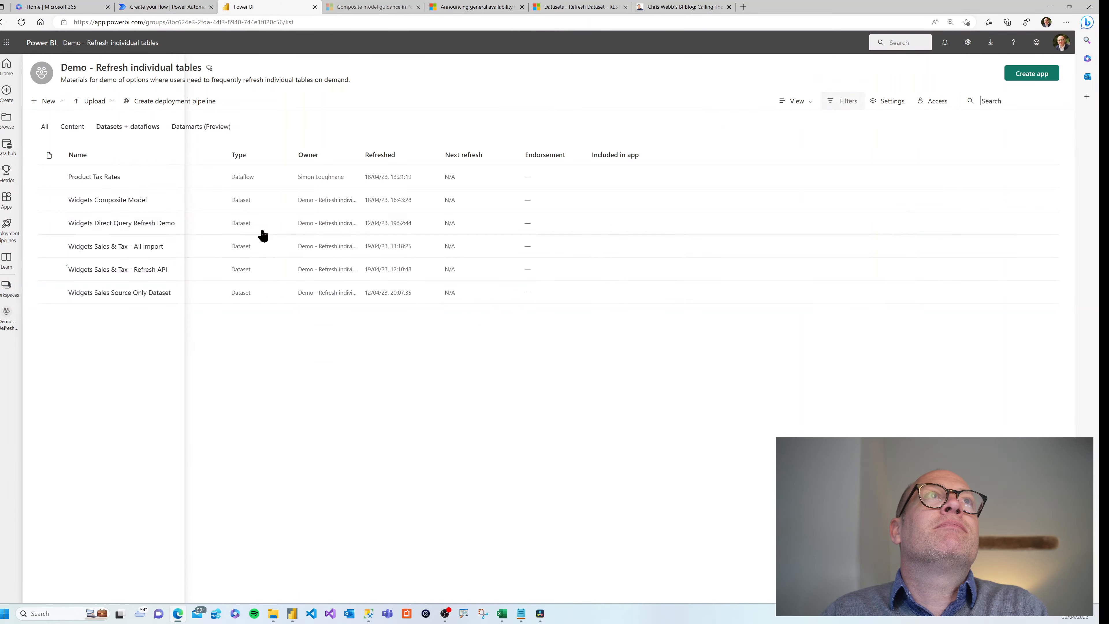
pyautogui.click(72, 128)
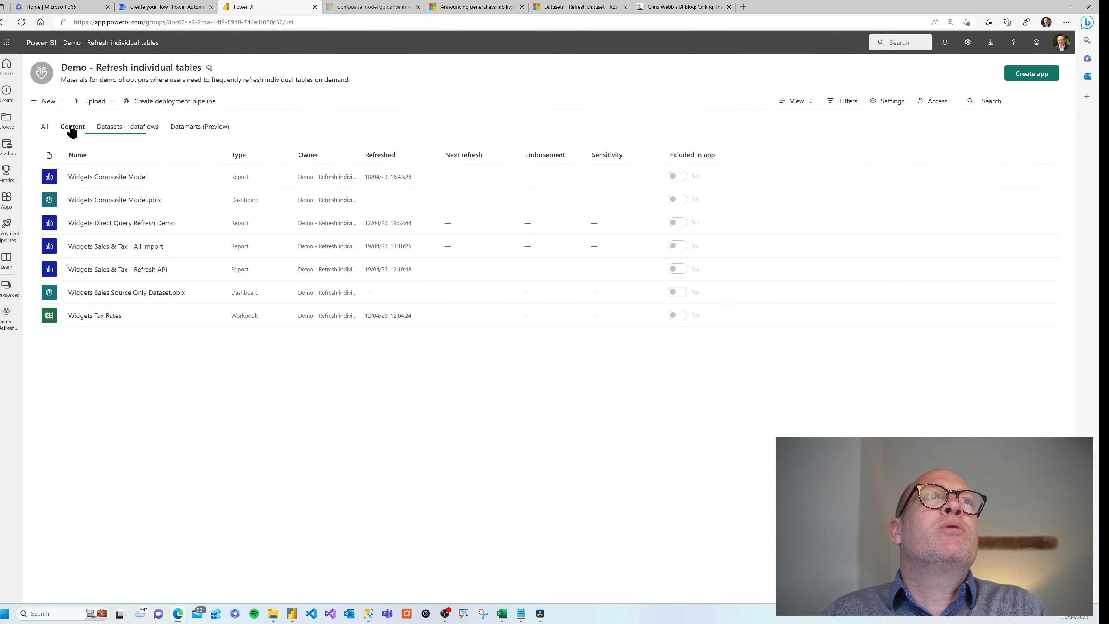
pyautogui.click(104, 247)
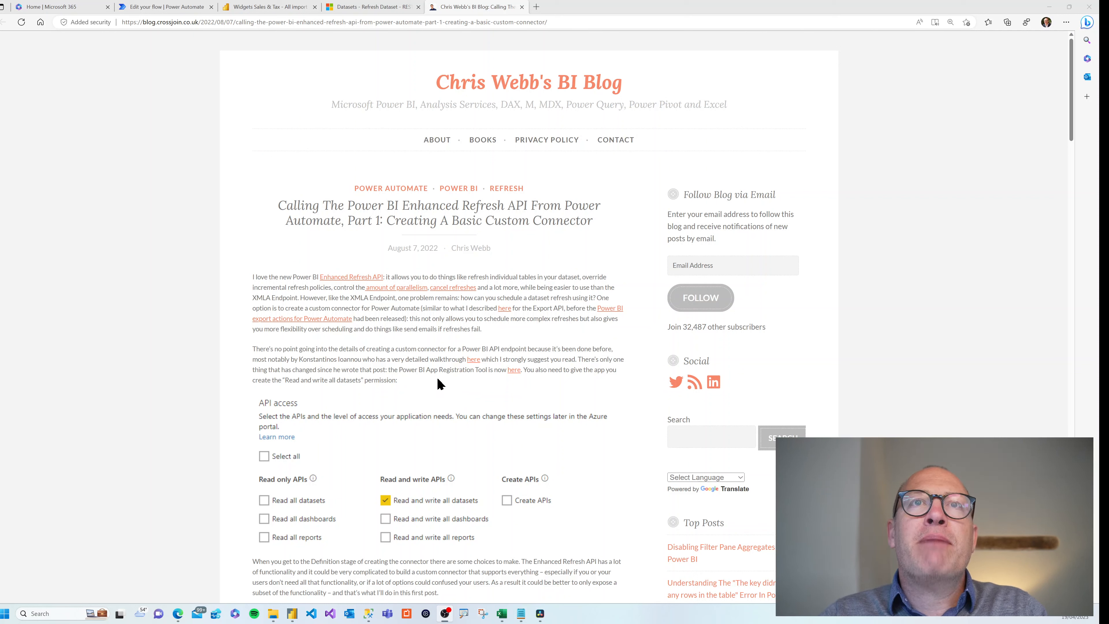
# Open the Power BI App Registration Tool linked in the blog post and choose the embedding solution for your organization
pyautogui.click(513, 371)
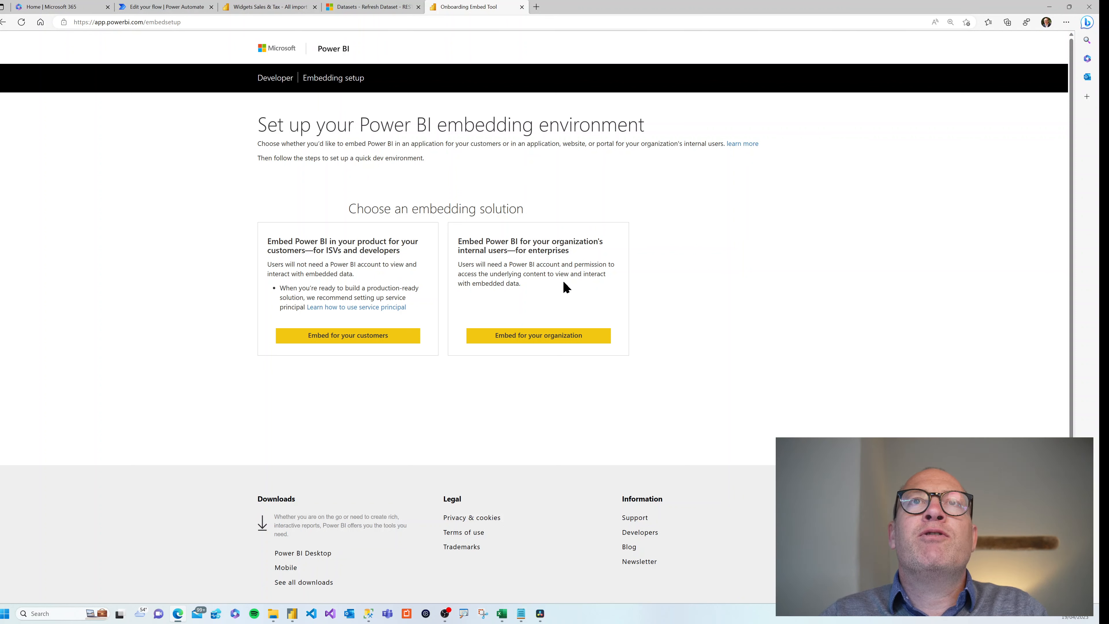
pyautogui.click(526, 337)
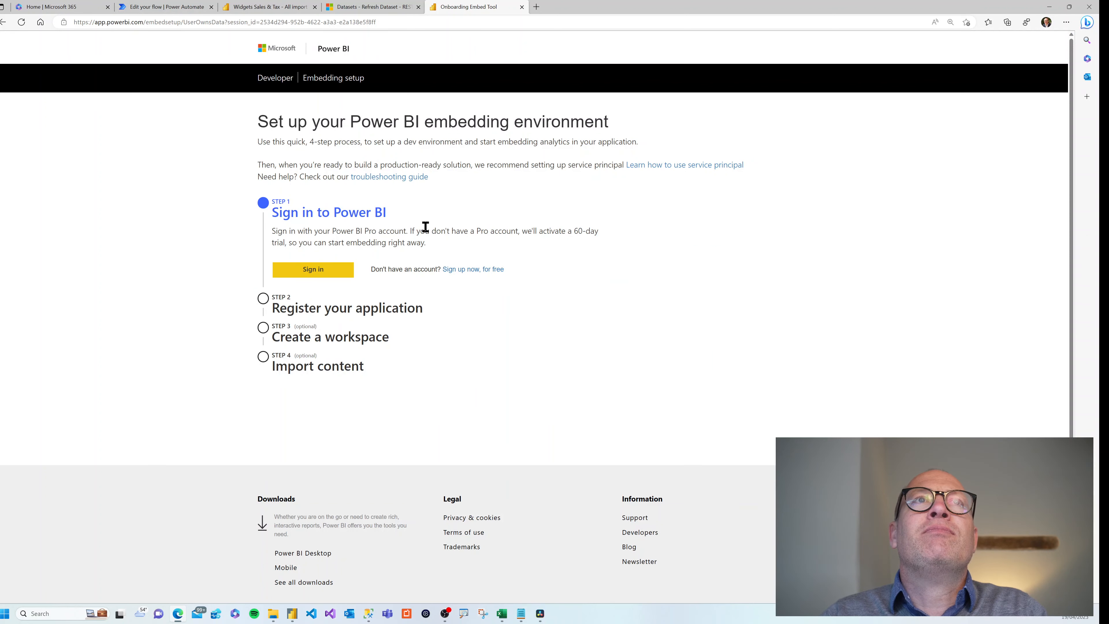
# Sign in to Power BI in the embedding setup and name the application being registered Demo1
pyautogui.click(295, 282)
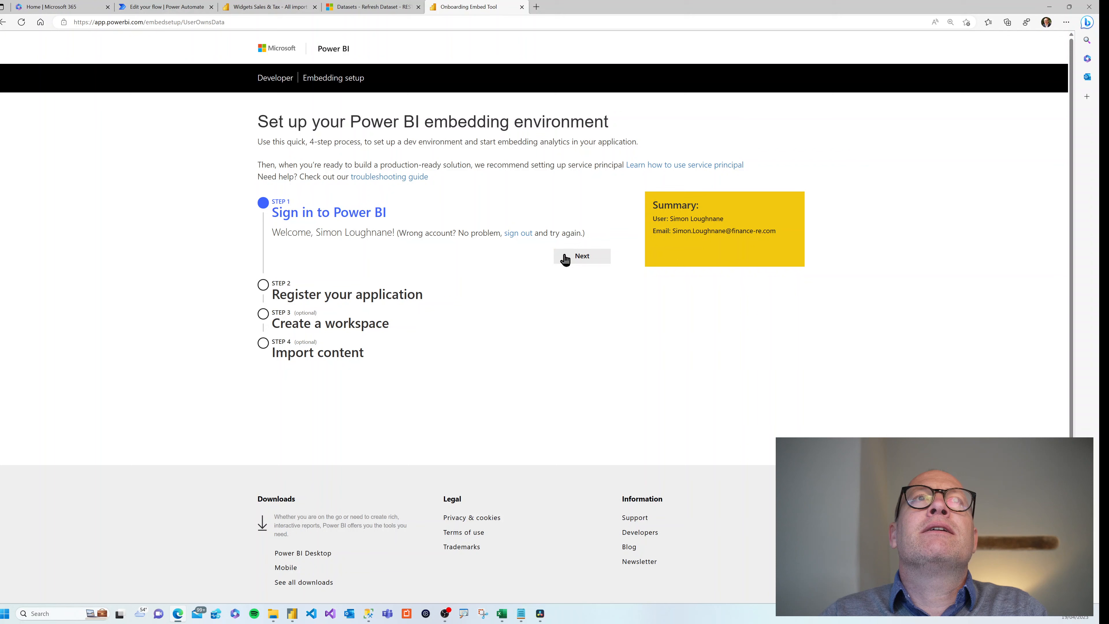
pyautogui.click(566, 256)
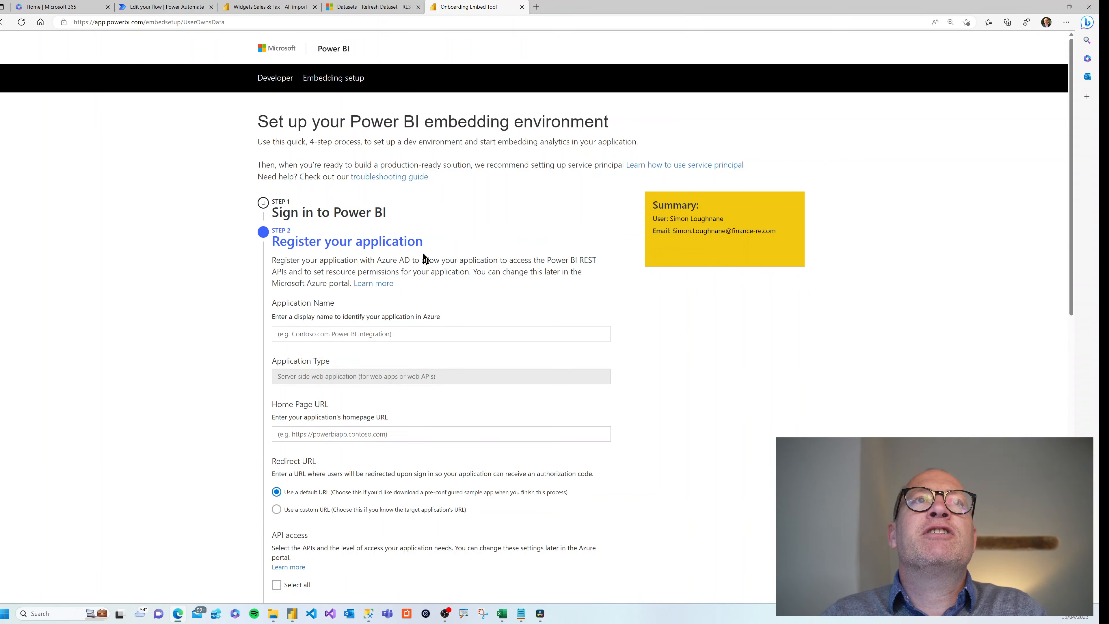
pyautogui.click(343, 335)
pyautogui.write('Demo1')
pyautogui.click(191, 348)
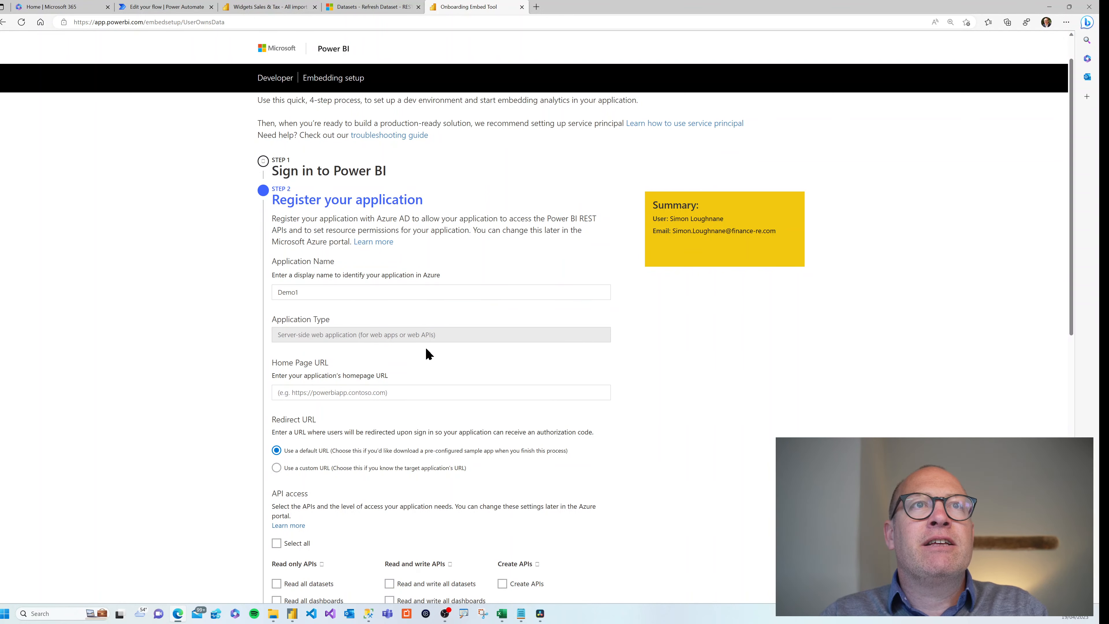
# Give the application read and write API access to all datasets and submit its registration
pyautogui.scroll(-3, 419, 352)
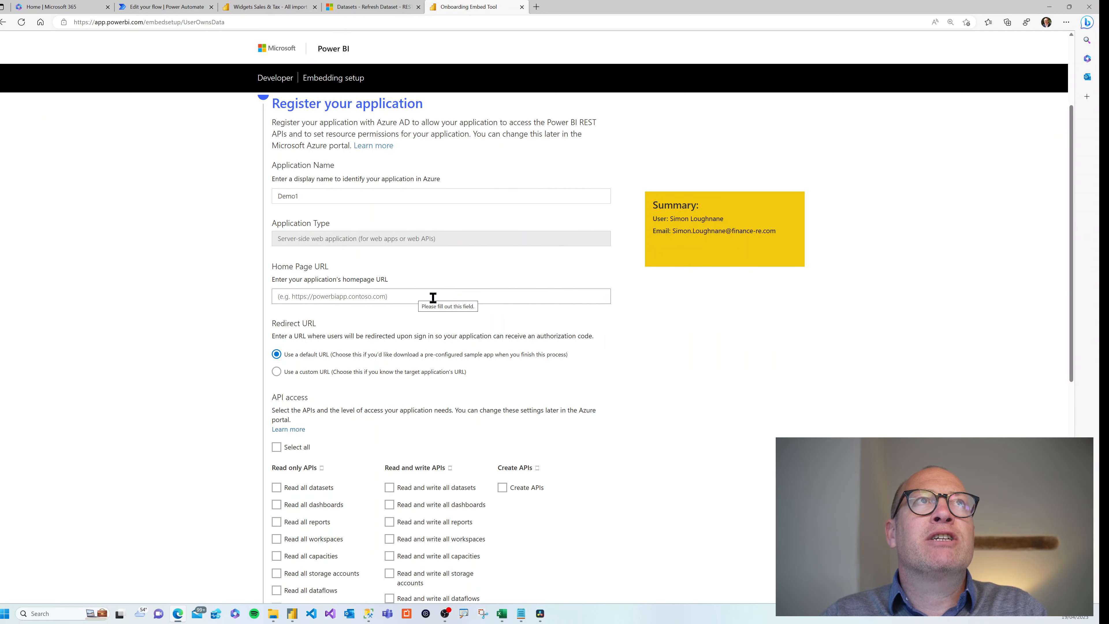
pyautogui.scroll(-3, 521, 314)
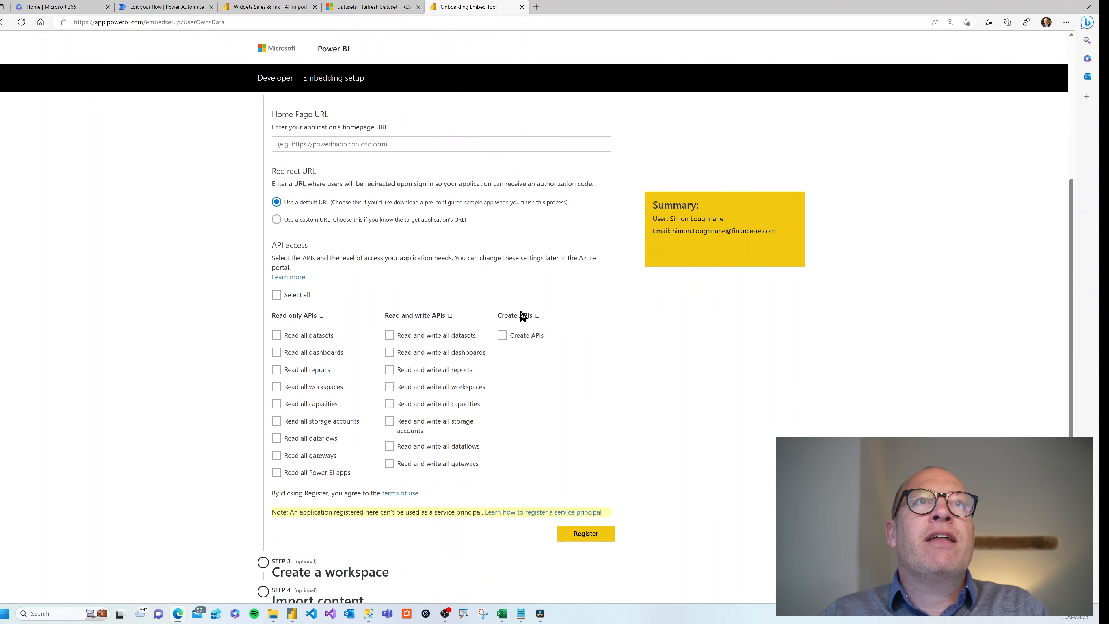
pyautogui.scroll(-1, 523, 315)
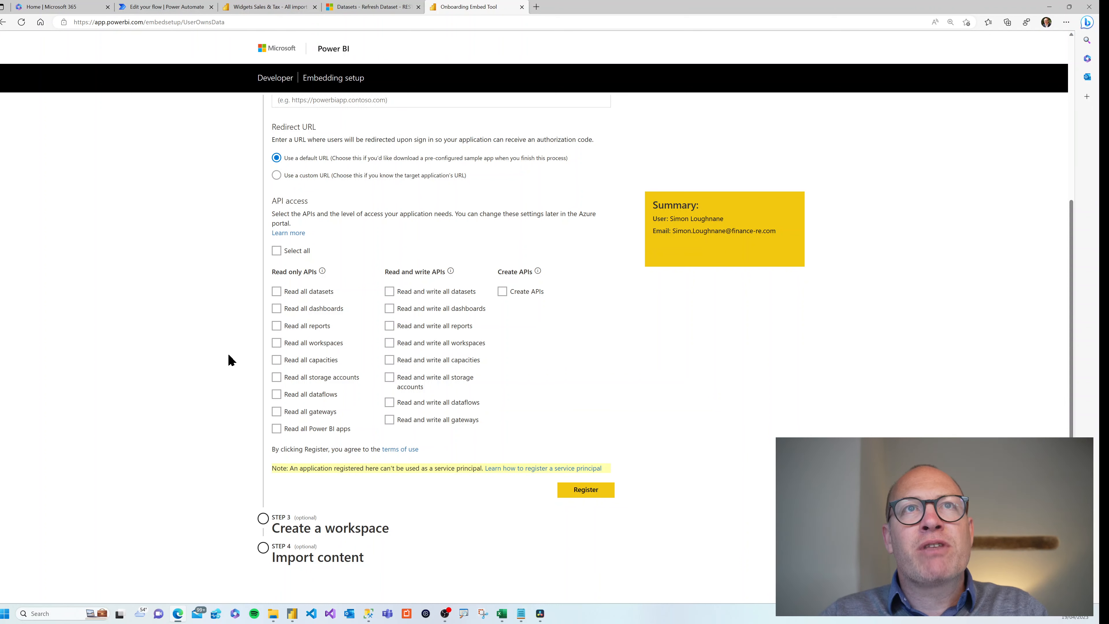
pyautogui.click(390, 292)
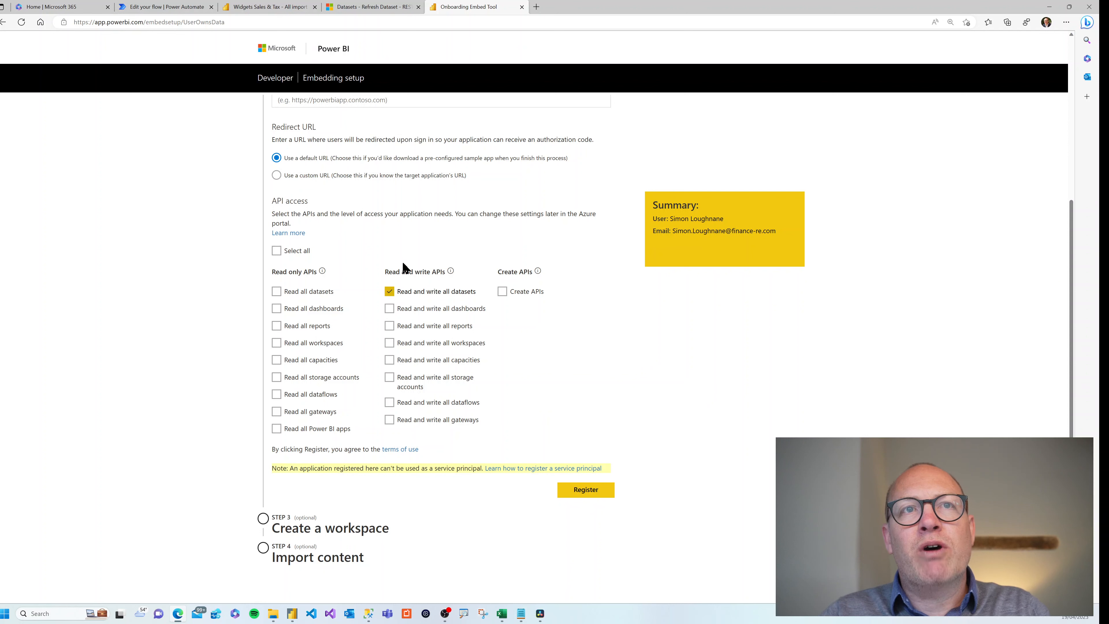
pyautogui.click(588, 489)
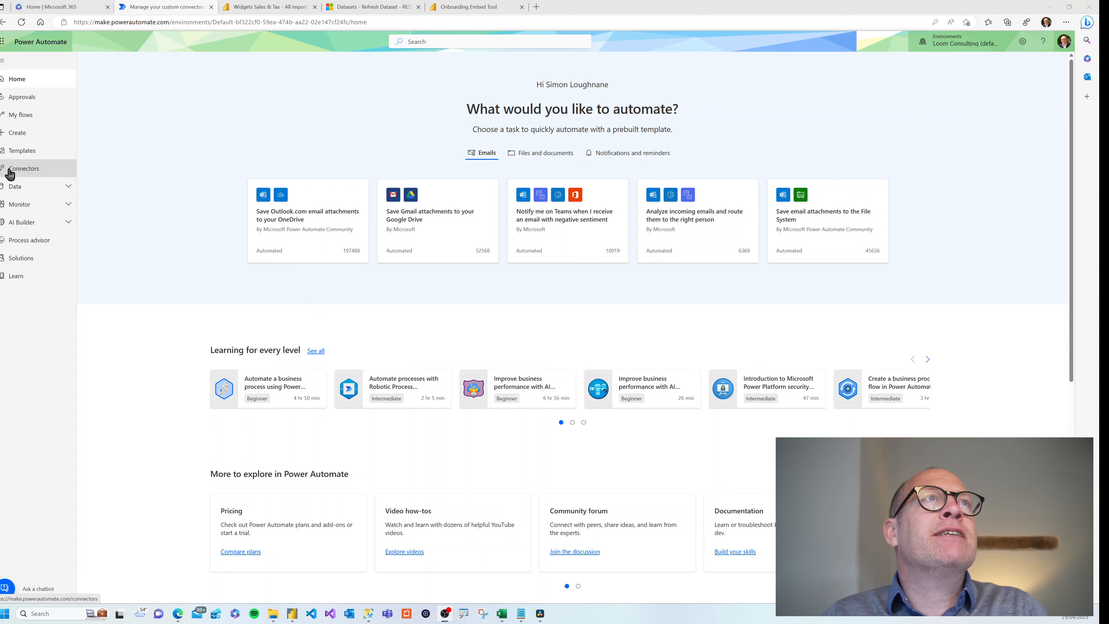
# Open the custom connectors in Power Automate and start a connector from blank named Demo
pyautogui.click(50, 193)
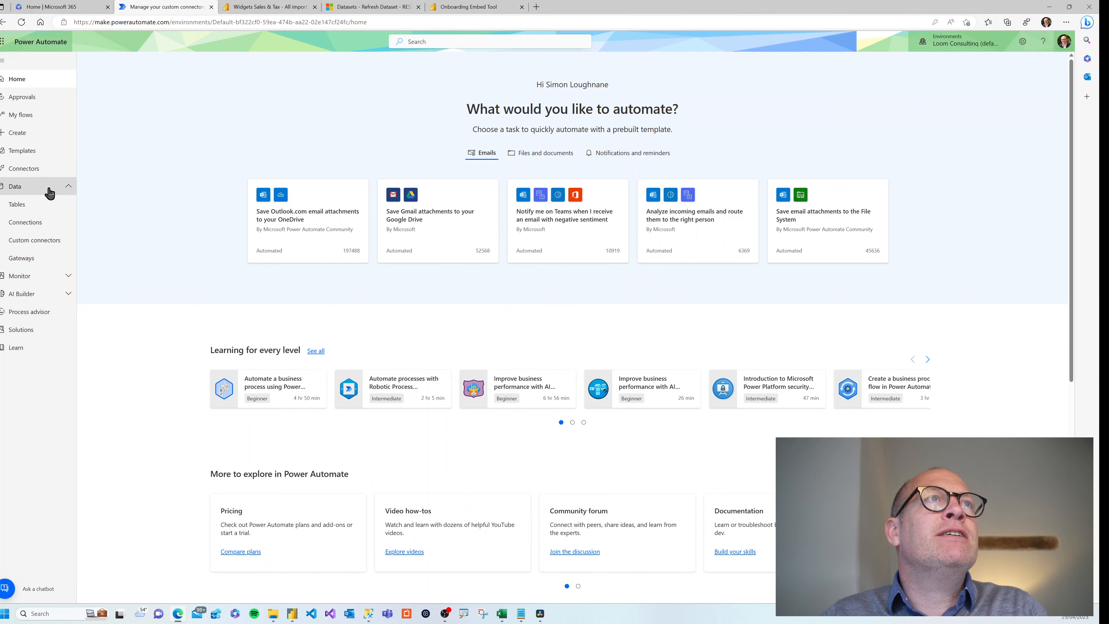
pyautogui.click(30, 247)
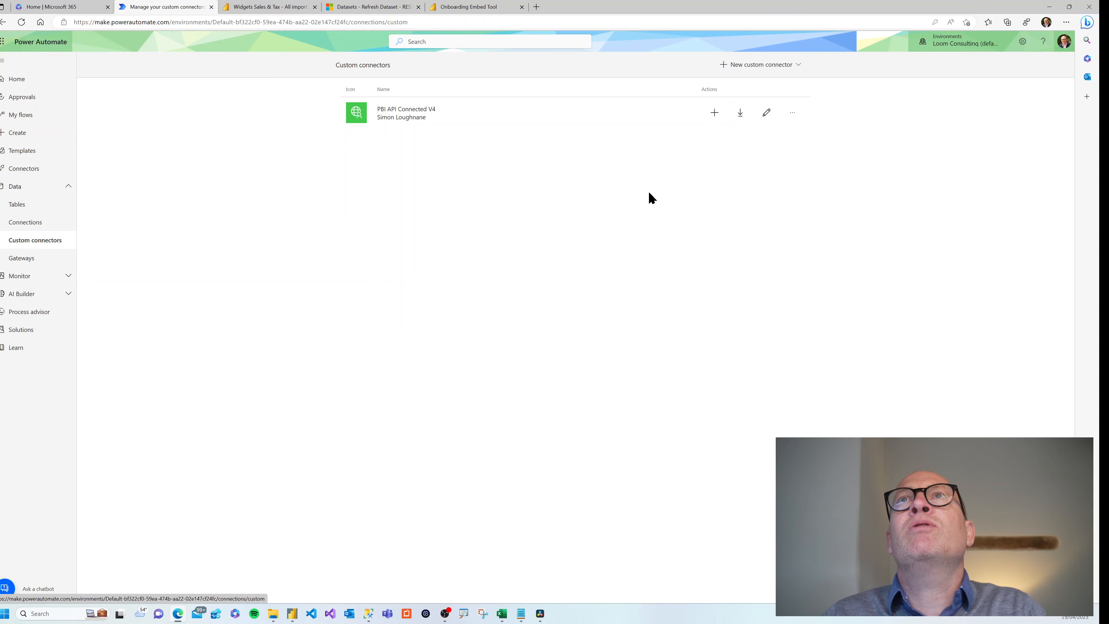
pyautogui.click(749, 69)
pyautogui.click(746, 81)
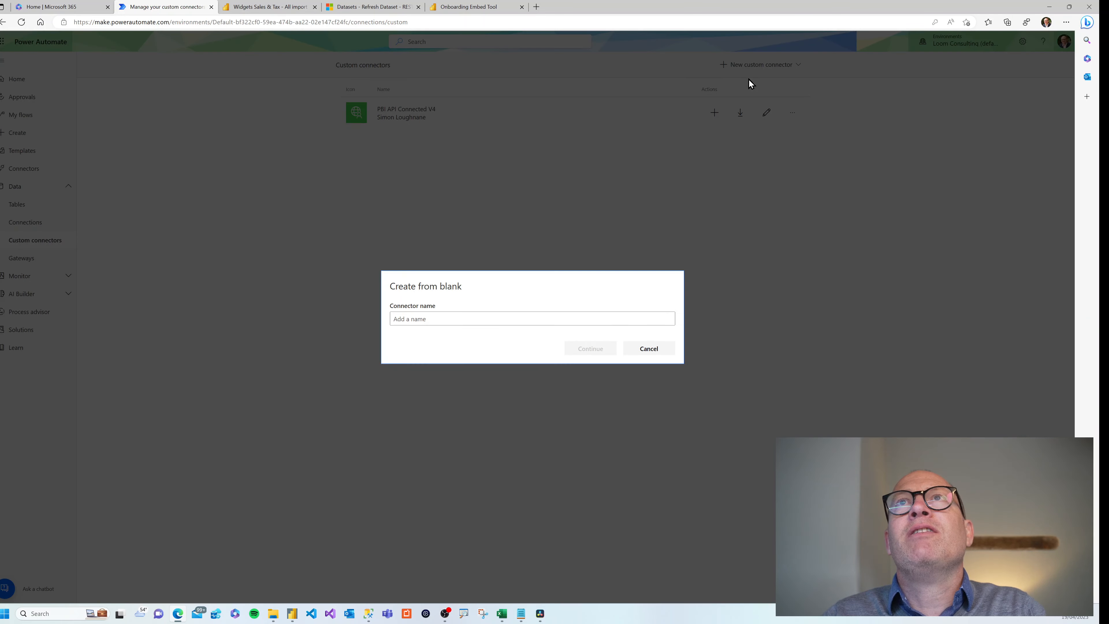
pyautogui.click(531, 319)
pyautogui.write('Demo')
pyautogui.click(590, 349)
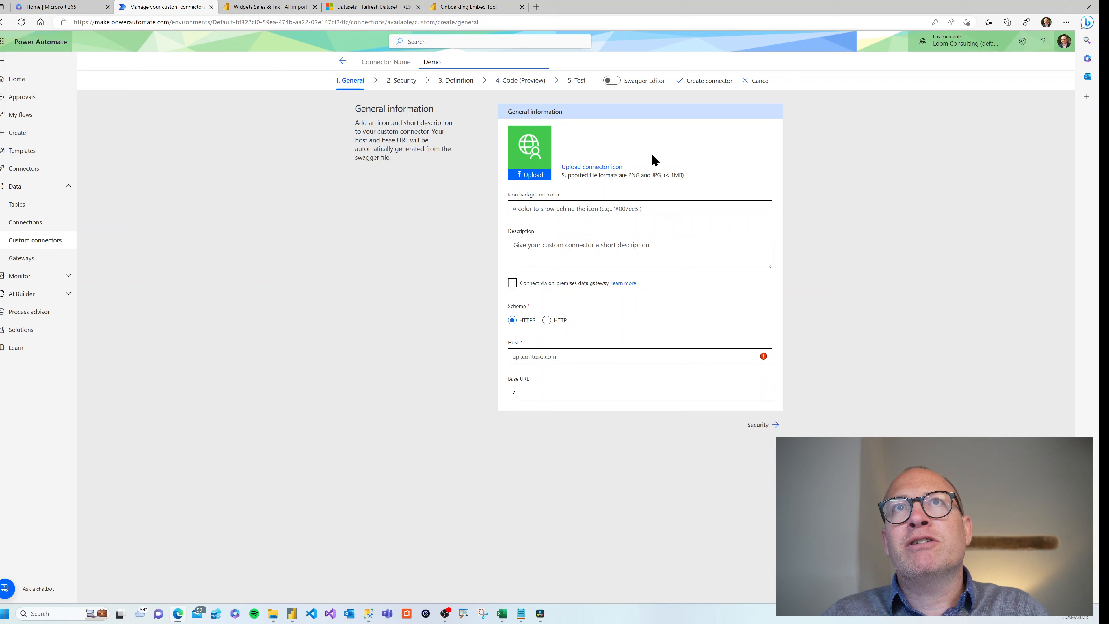
# View the Demo connector's security settings and discard the connector without saving
pyautogui.click(757, 426)
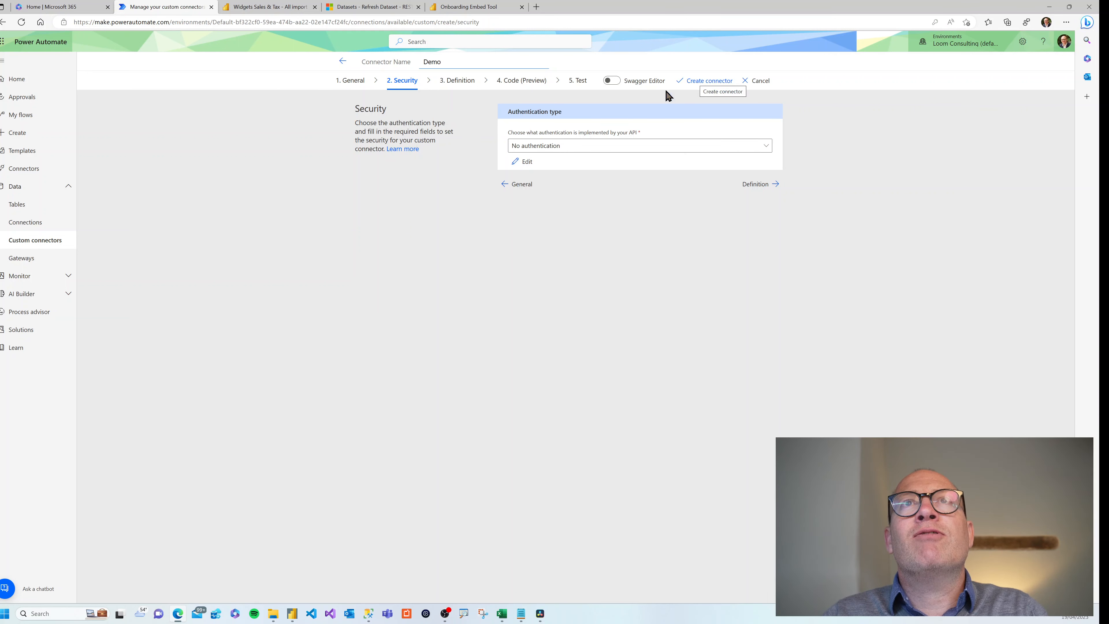
pyautogui.click(765, 82)
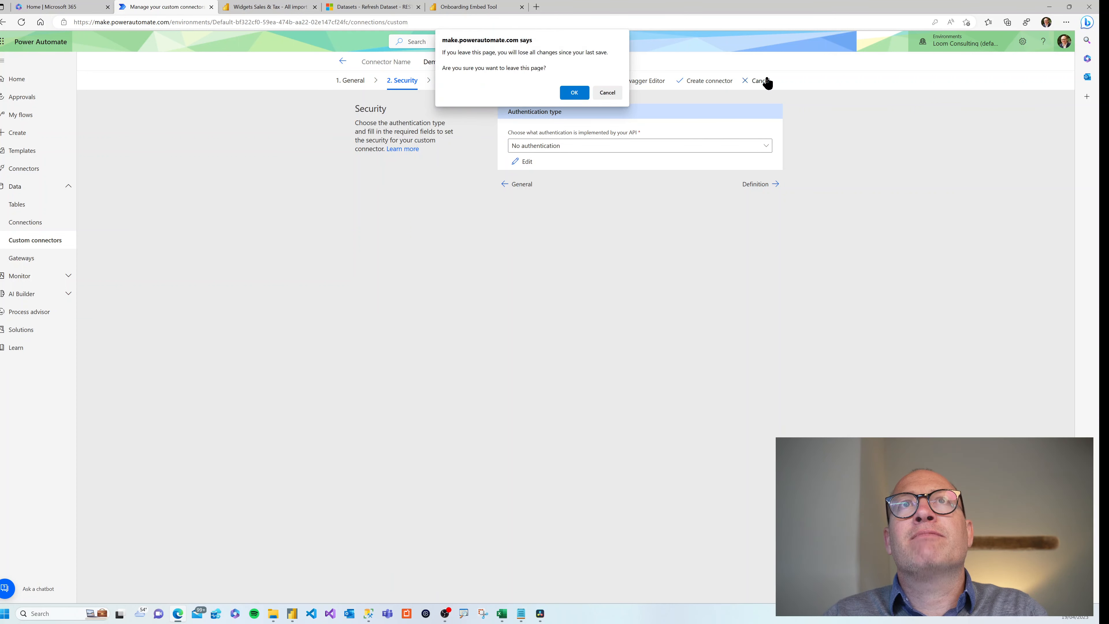
pyautogui.click(575, 91)
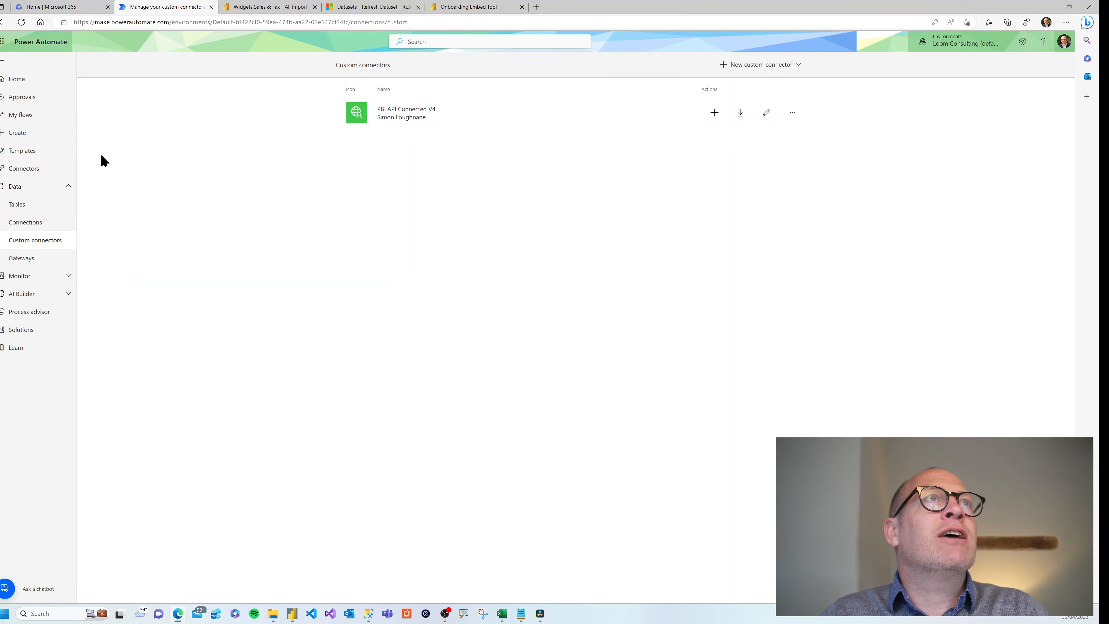
# Create an instant cloud flow triggered by Power BI button clicked
pyautogui.click(17, 117)
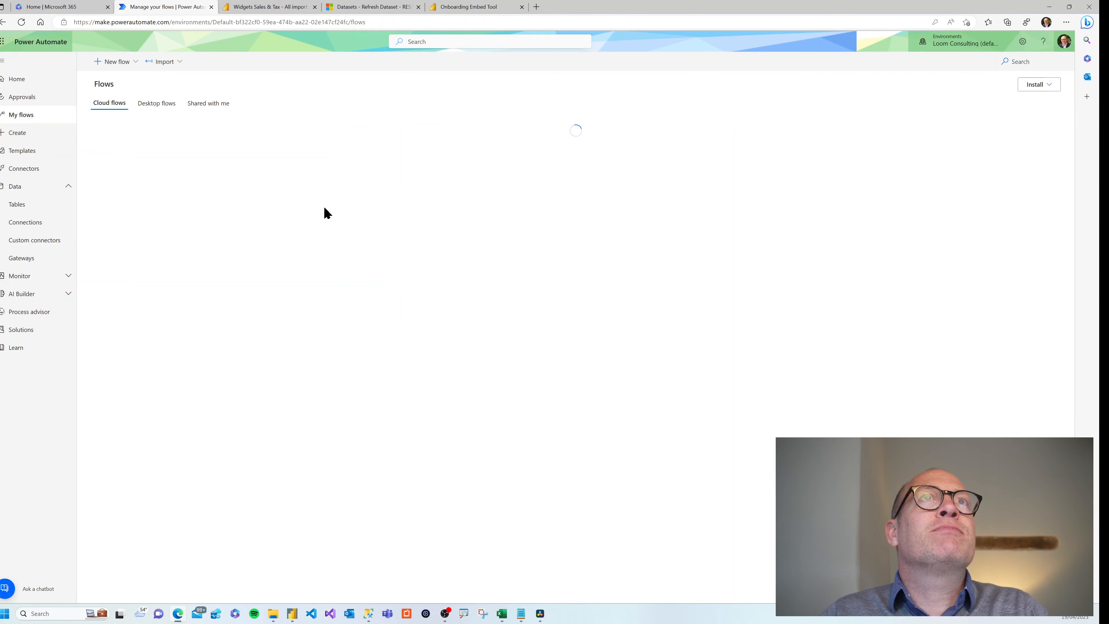
pyautogui.click(112, 61)
pyautogui.click(131, 99)
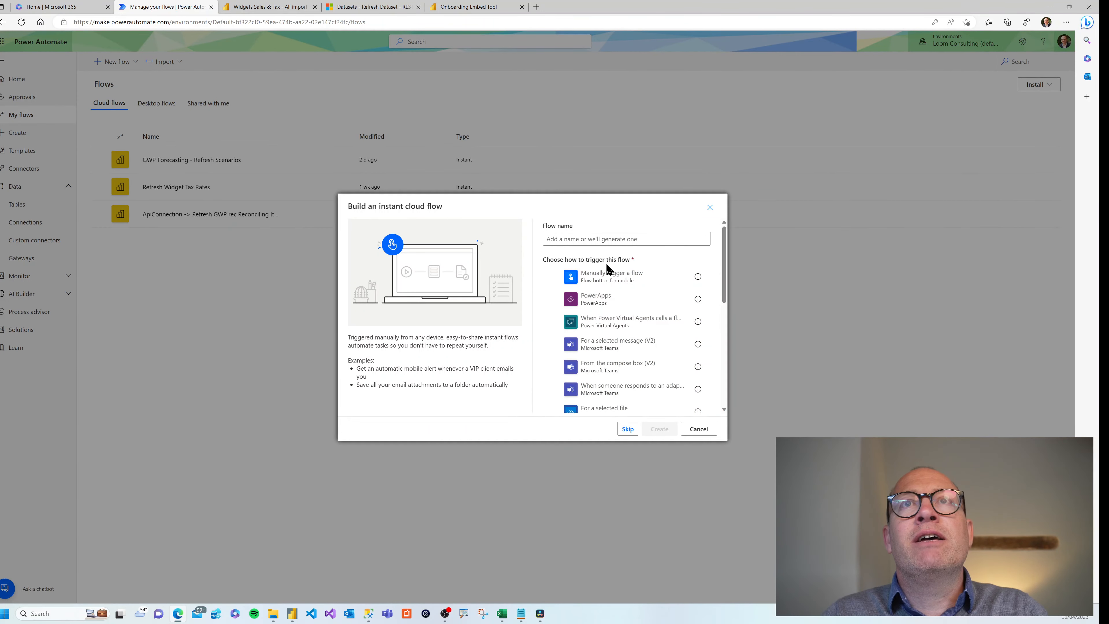
pyautogui.scroll(-1, 633, 327)
pyautogui.scroll(-2, 633, 327)
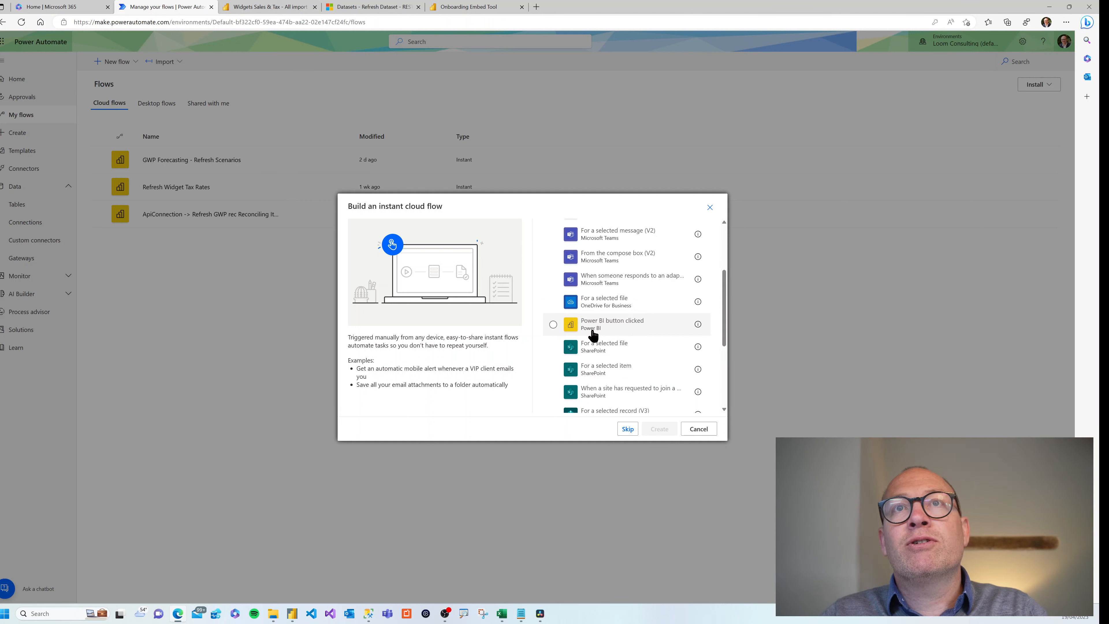
pyautogui.click(608, 332)
pyautogui.click(656, 428)
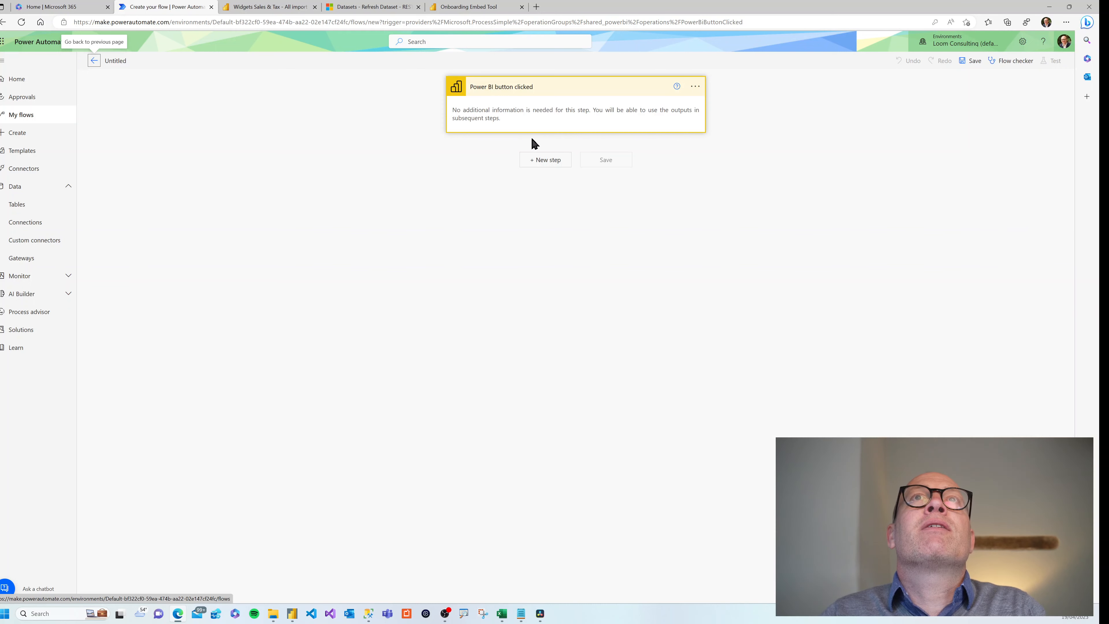
# Add the Refresh Tables And Partitions action from the PBI API Connected V4 custom connector to the flow
pyautogui.click(547, 163)
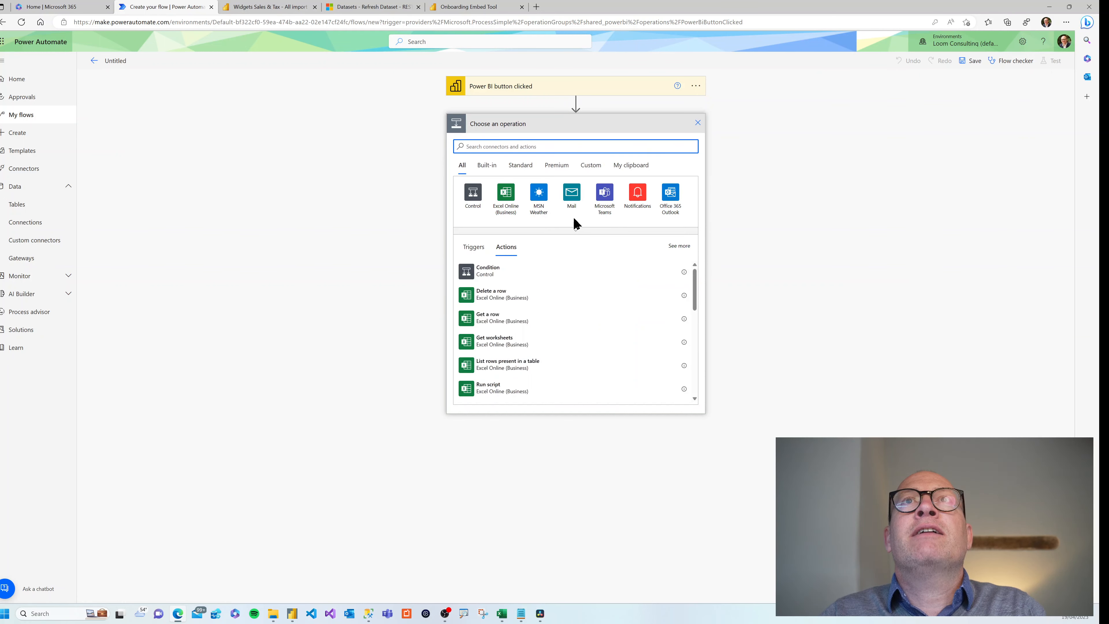
pyautogui.click(585, 170)
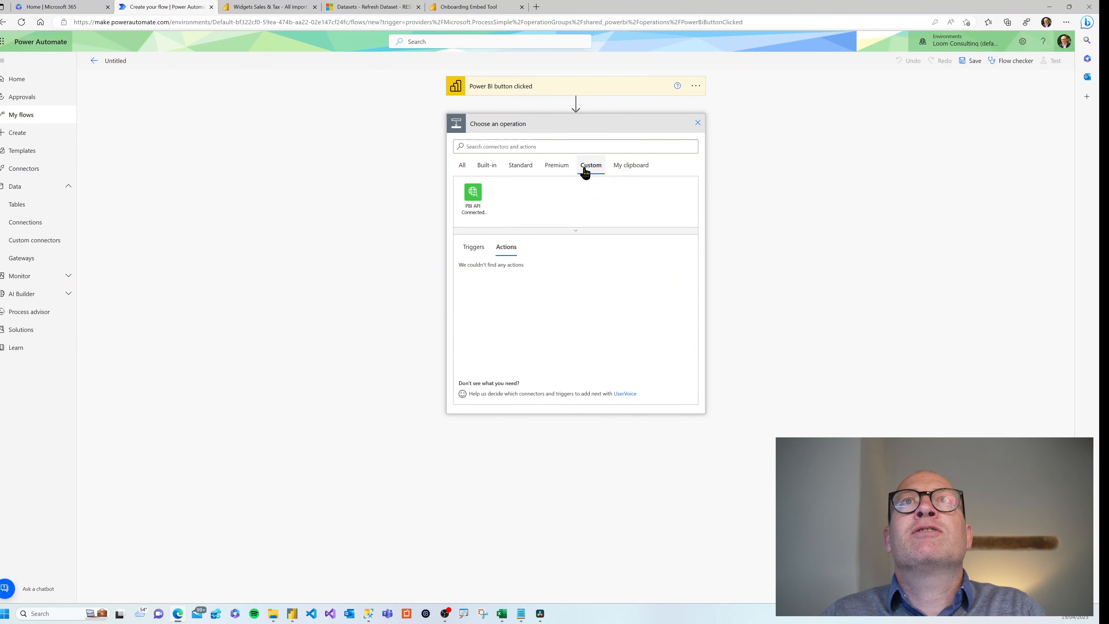
pyautogui.click(473, 199)
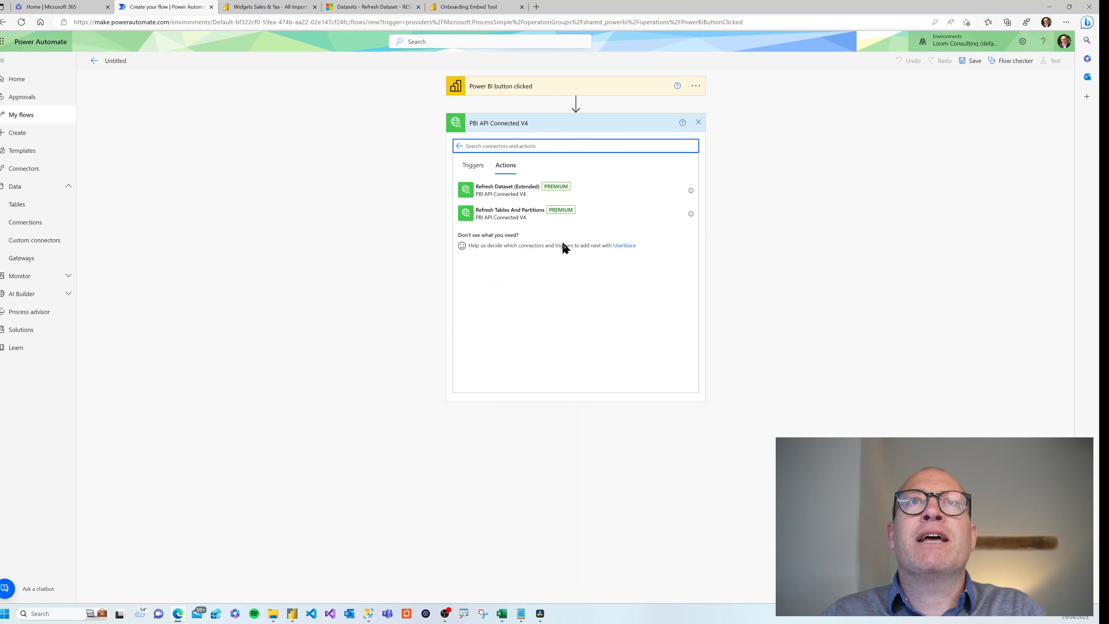
pyautogui.click(494, 215)
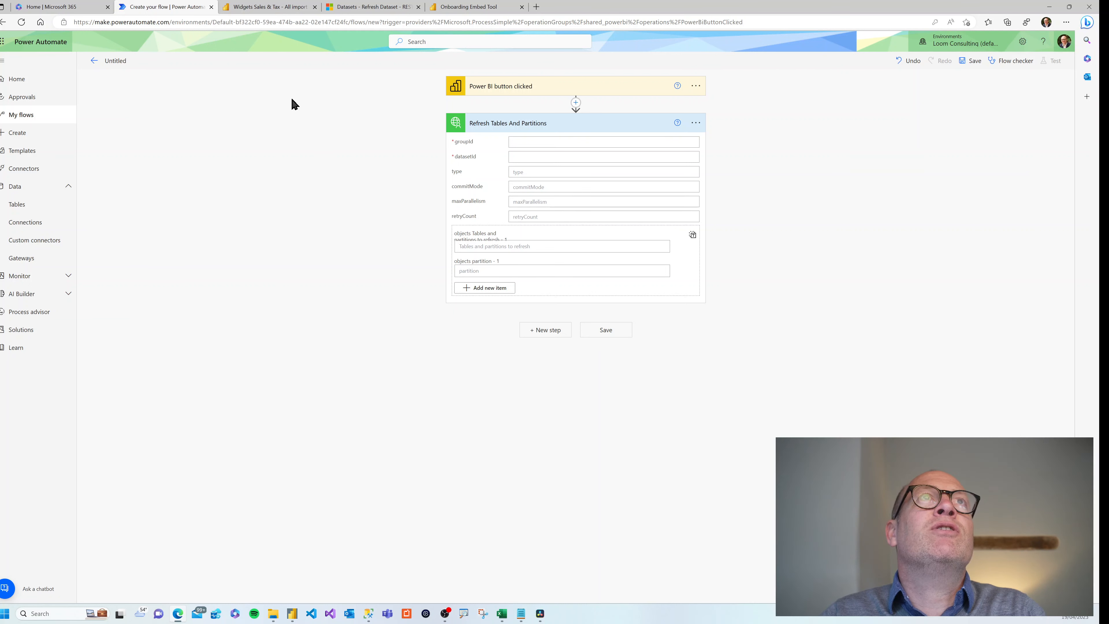
# Switch to Power BI and open the Widgets Sales & Tax - Refresh API dataset in the Demo - Refresh individual tables workspace
pyautogui.click(262, 6)
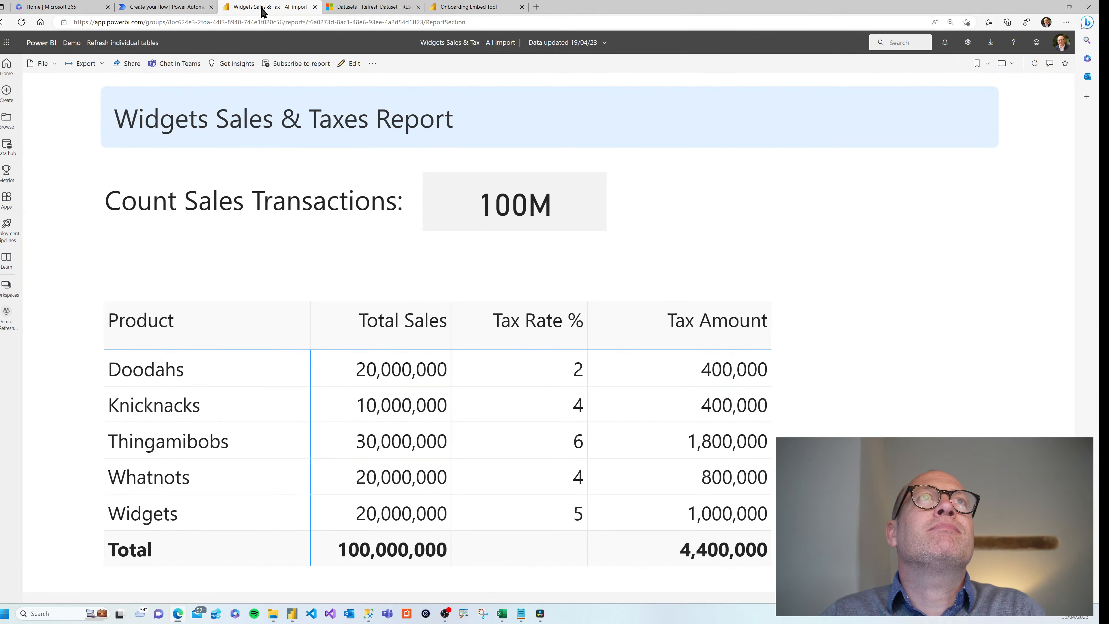
pyautogui.click(6, 287)
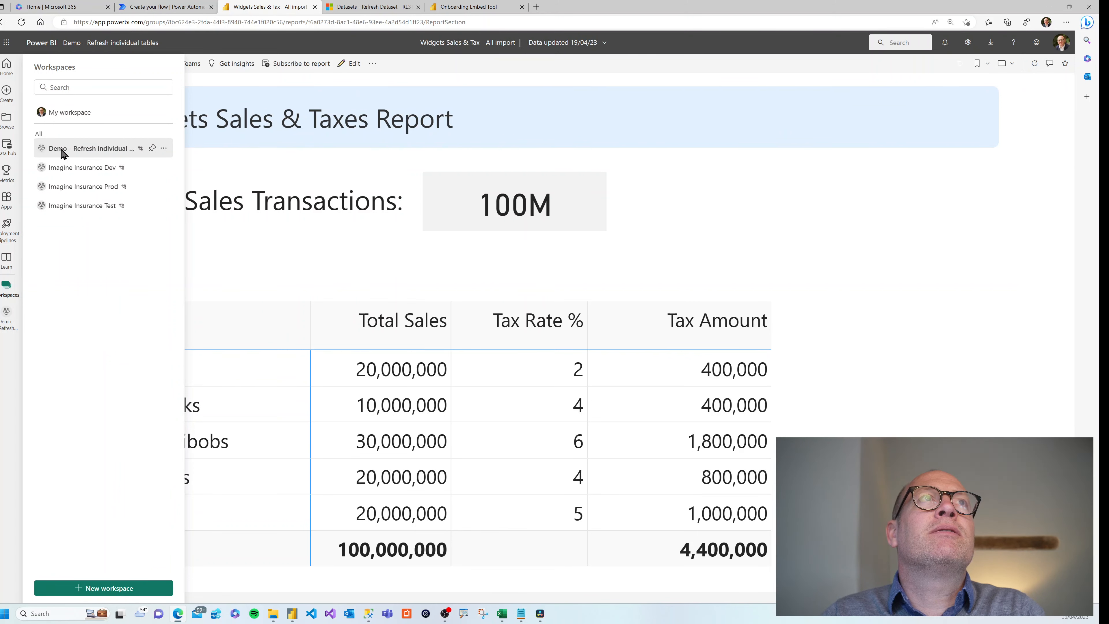
pyautogui.click(61, 150)
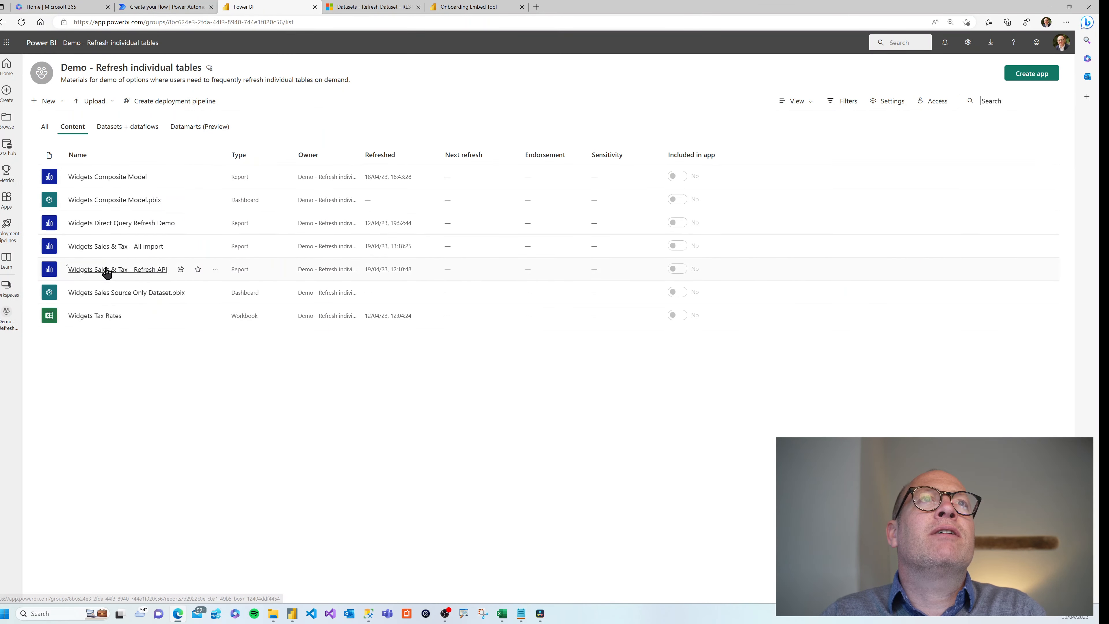
pyautogui.click(115, 130)
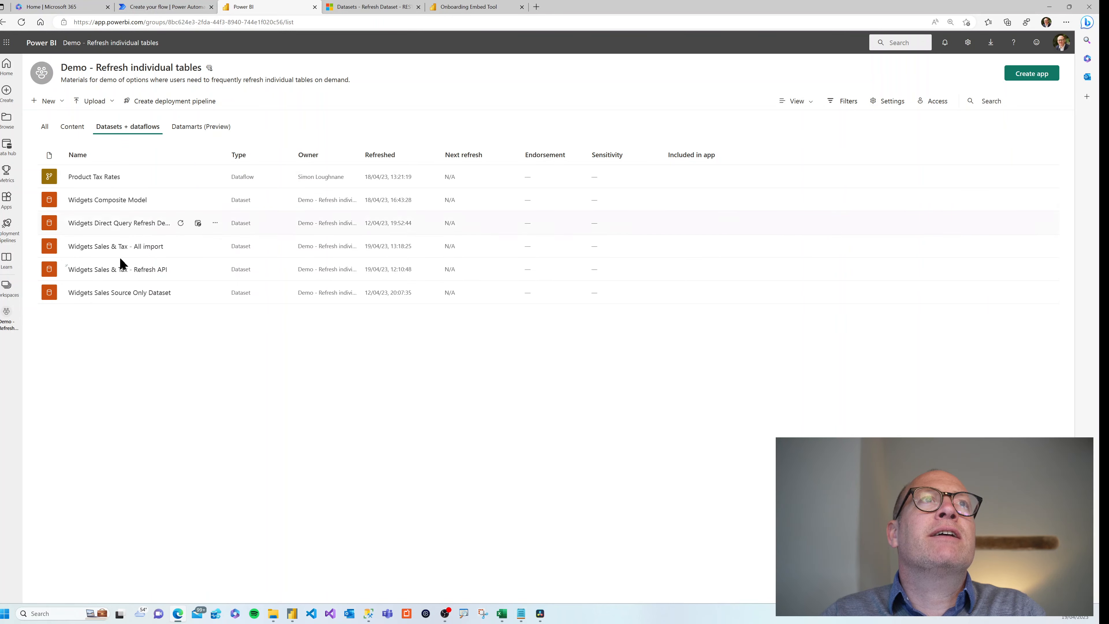
pyautogui.click(97, 271)
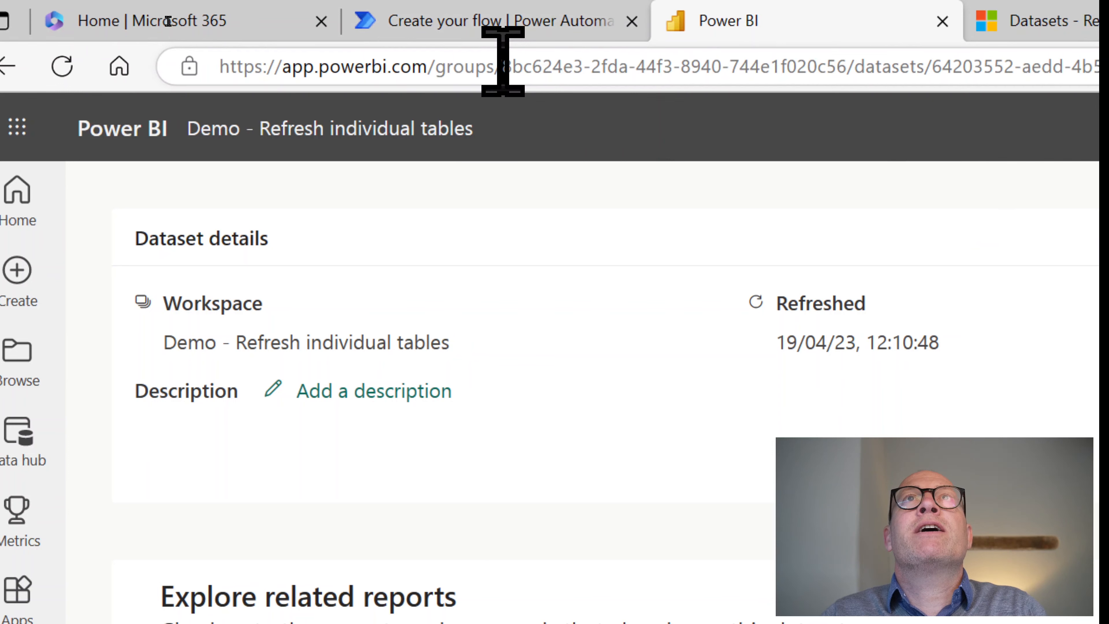
# Copy the group and dataset IDs from the dataset's URL into the flow action, with type Full, commitMode transactional, maxParallelism 1 and retryCount 1
pyautogui.moveTo(502, 66); pyautogui.dragTo(847, 62)
pyautogui.hotkey('ctrl', 'c')
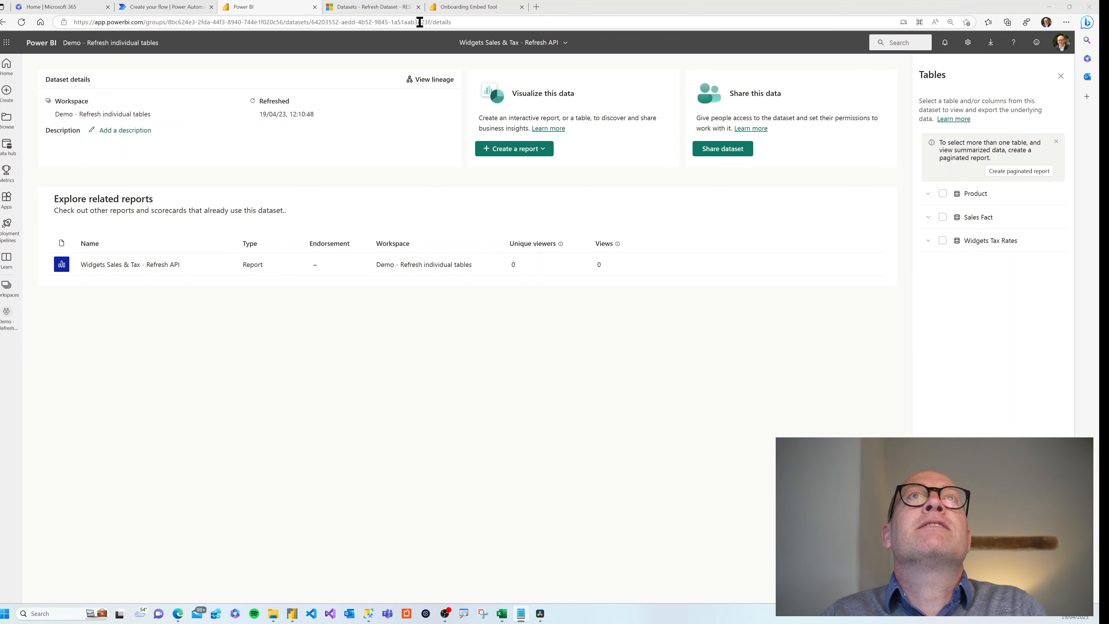
pyautogui.moveTo(430, 22)
pyautogui.mouseDown()
pyautogui.moveTo(311, 22)
pyautogui.moveTo(435, 24)
pyautogui.mouseUp()
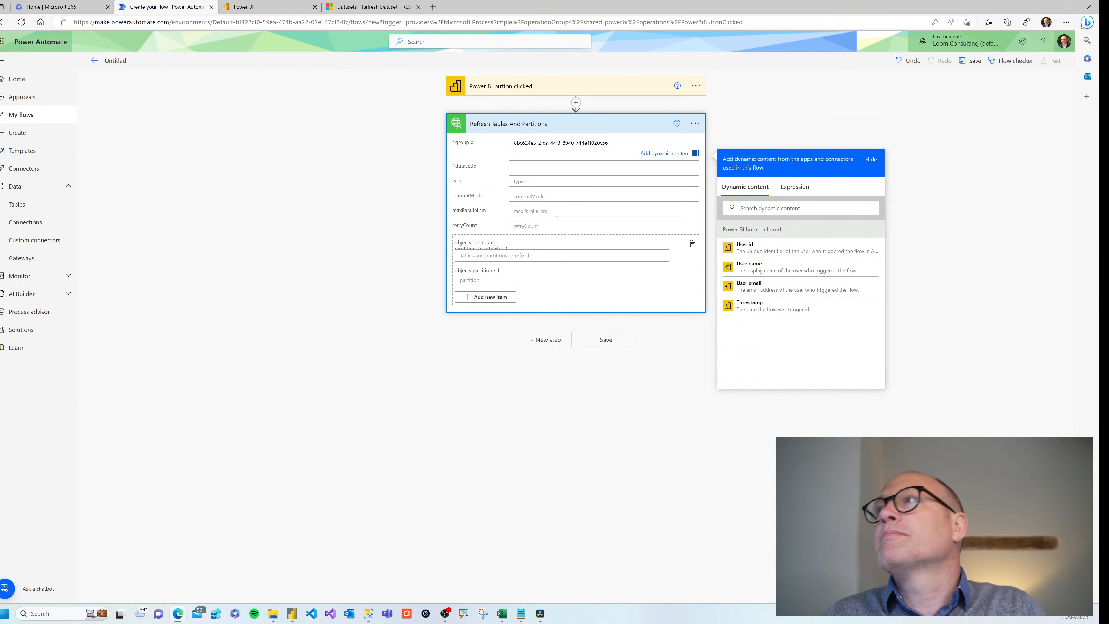
pyautogui.hotkey('alt', 'Tab')
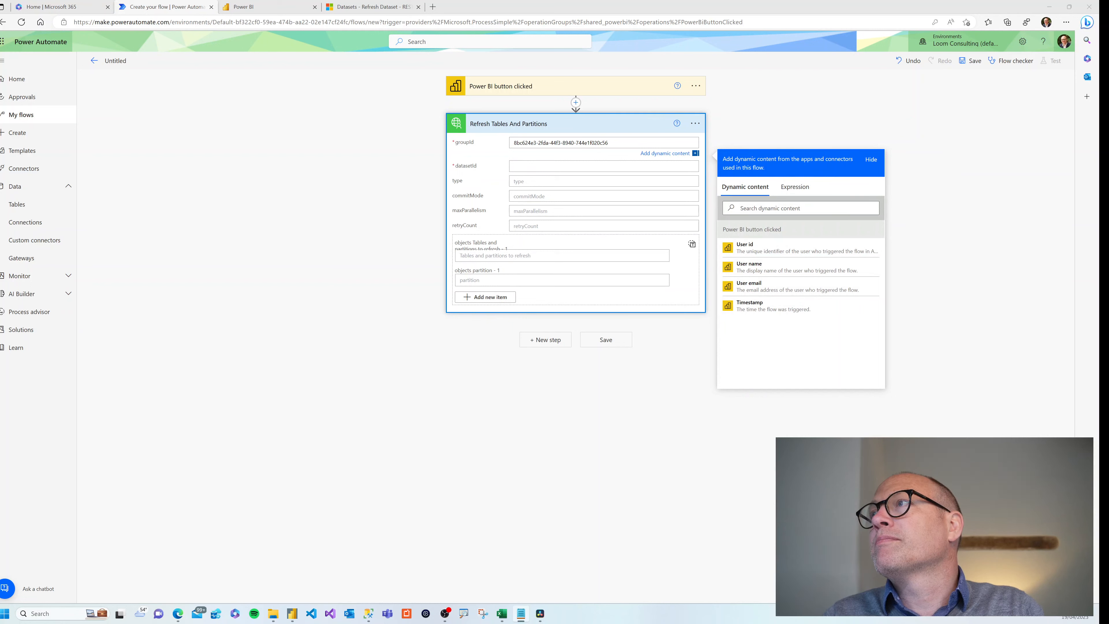
pyautogui.click(553, 167)
pyautogui.hotkey('ctrl', 'v')
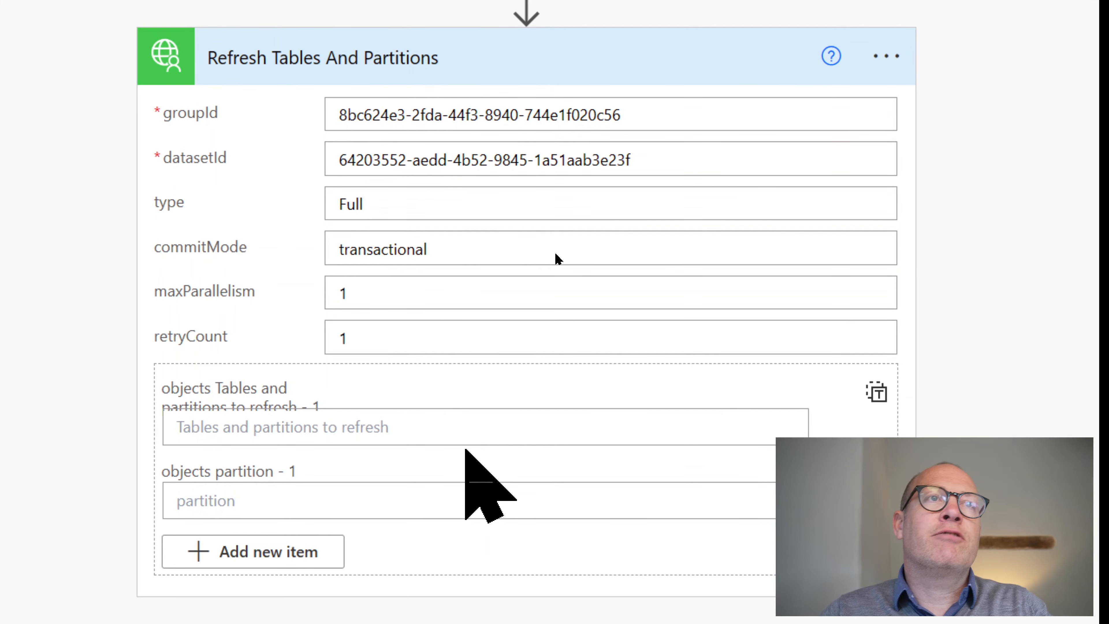
# Enter Widgets Tax Rates as the table to refresh in the Refresh Tables And Partitions action
pyautogui.click(242, 415)
pyautogui.write('W')
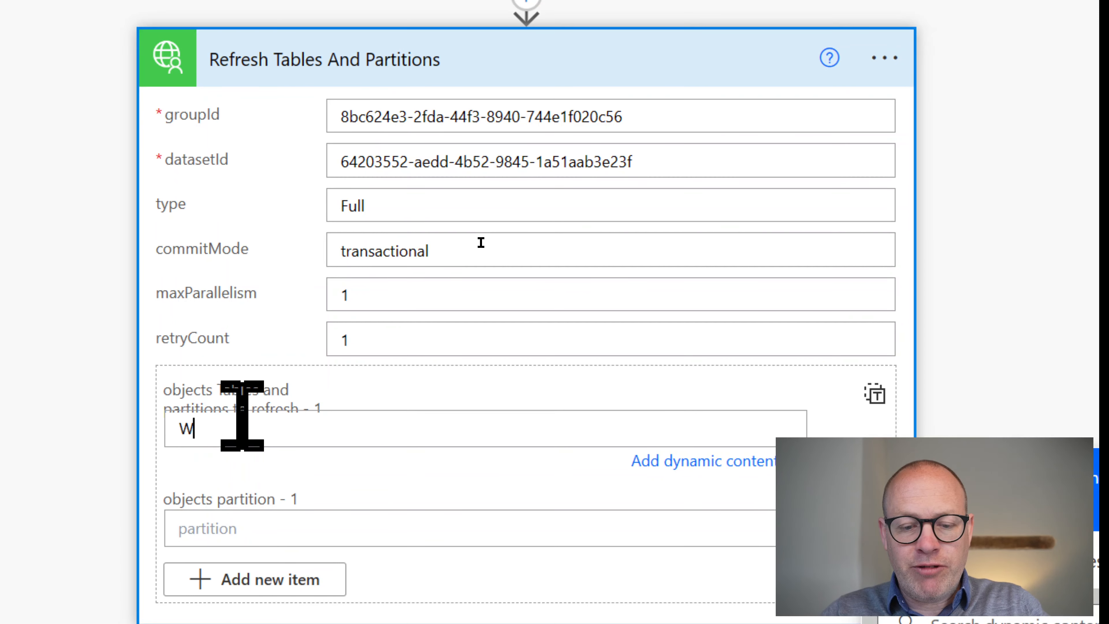
pyautogui.write('idgets Tax')
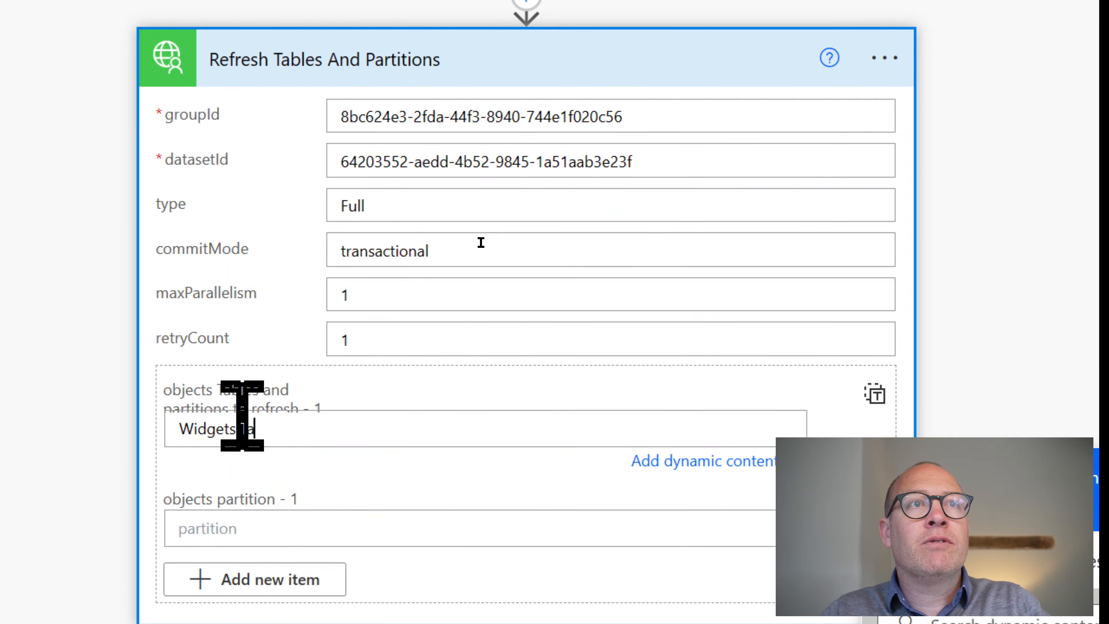
pyautogui.write(' Rates')
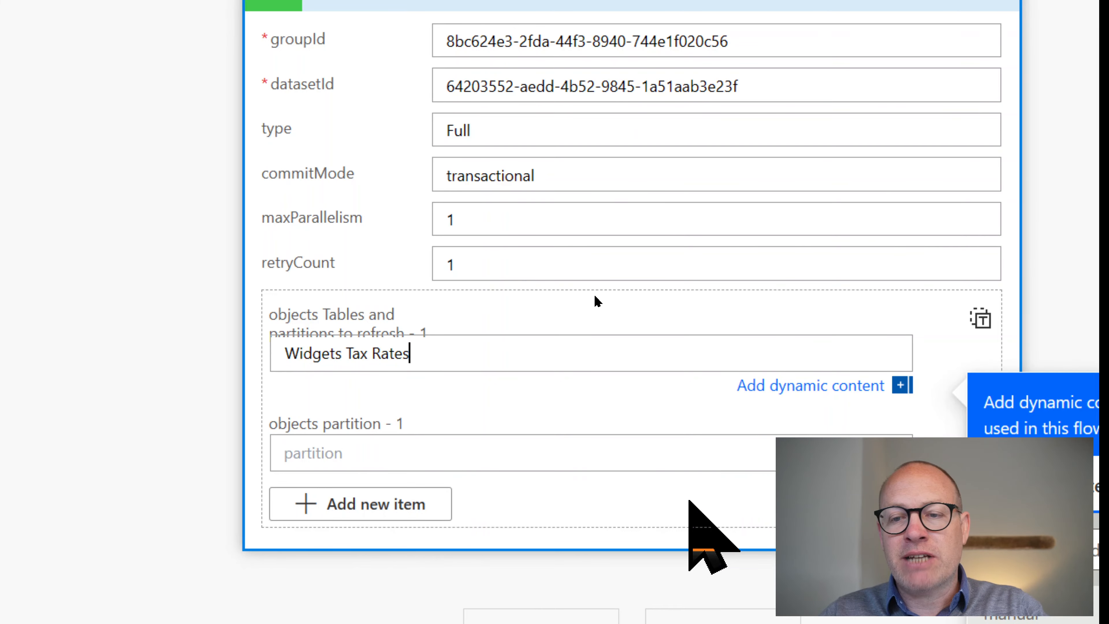
# Save the Refresh Widgets Using API flow with its completed Refresh Tables And Partitions action
pyautogui.scroll(1, 673, 279)
pyautogui.scroll(1, 673, 279)
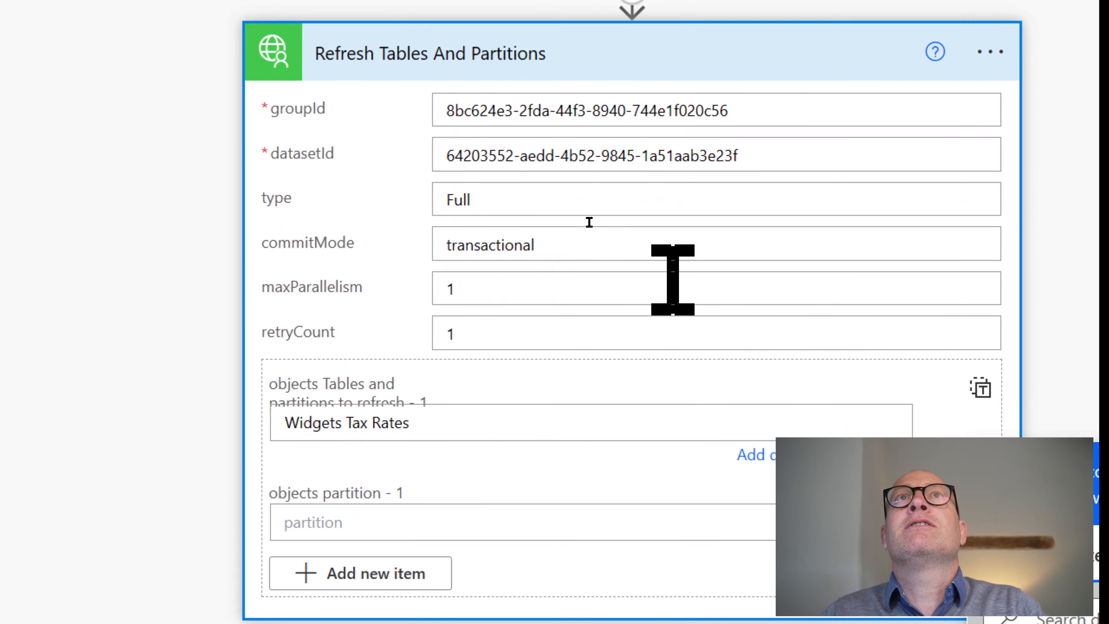
pyautogui.scroll(-2, 672, 279)
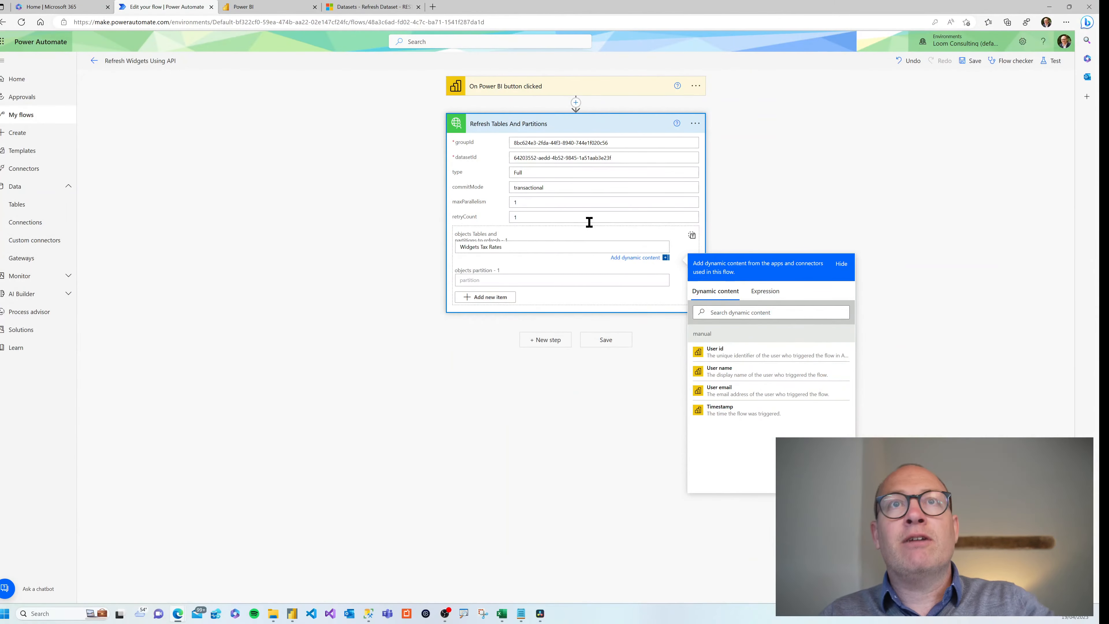
pyautogui.click(602, 339)
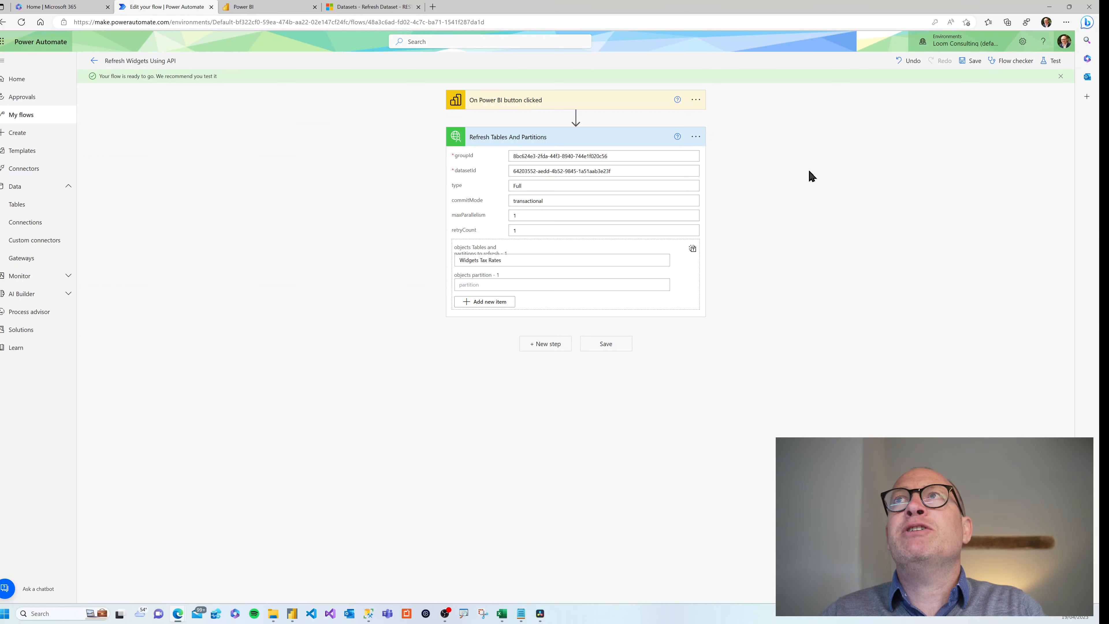
pyautogui.click(1051, 61)
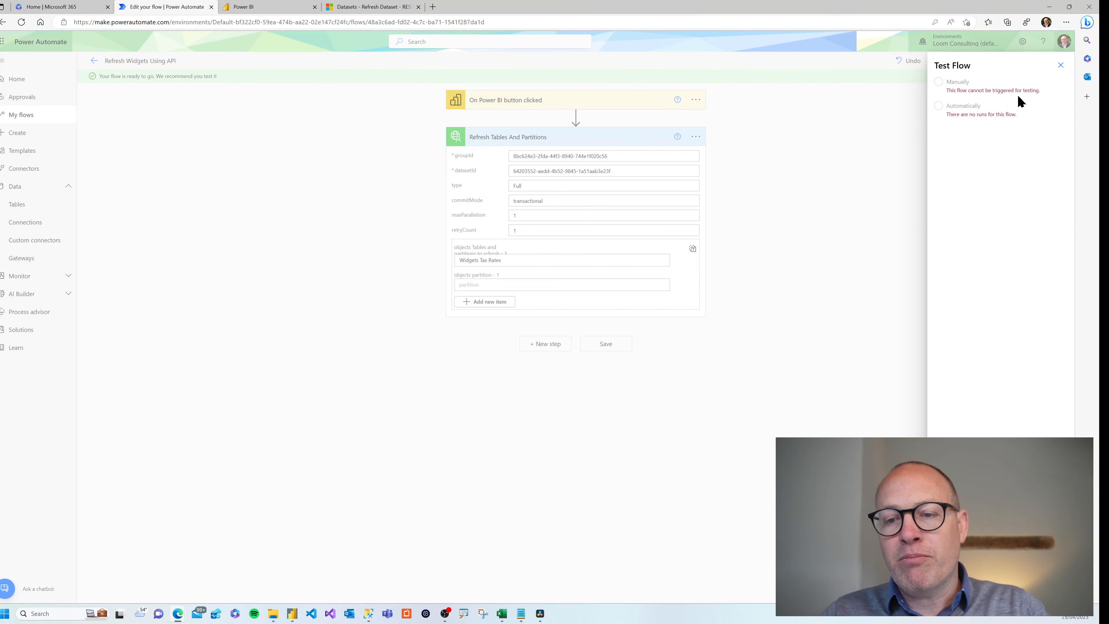
pyautogui.click(1061, 65)
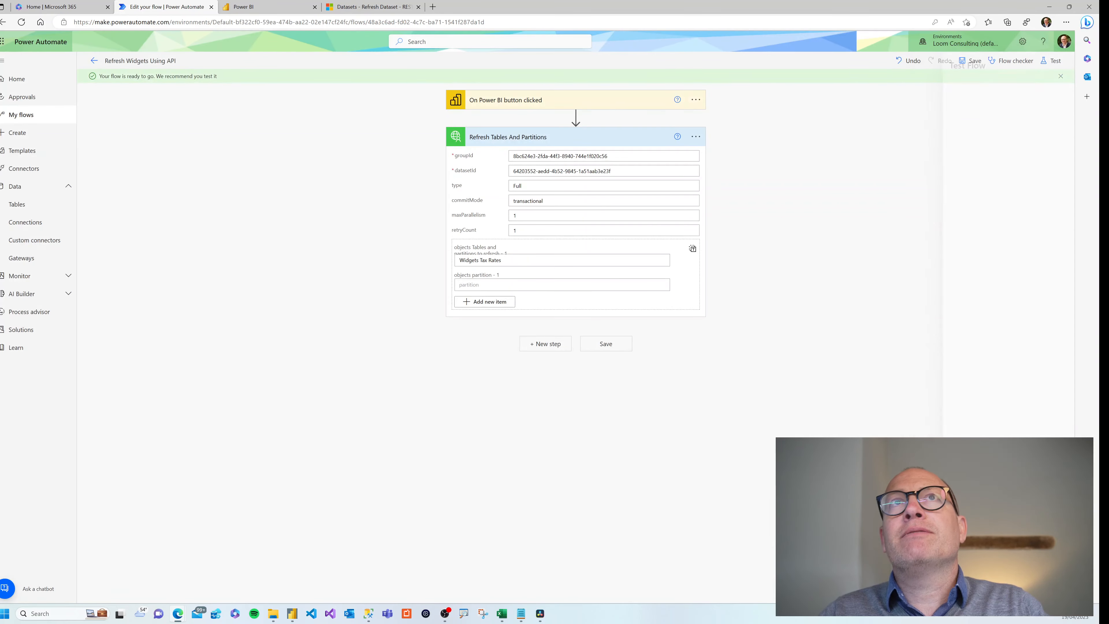
pyautogui.click(141, 60)
pyautogui.click(159, 61)
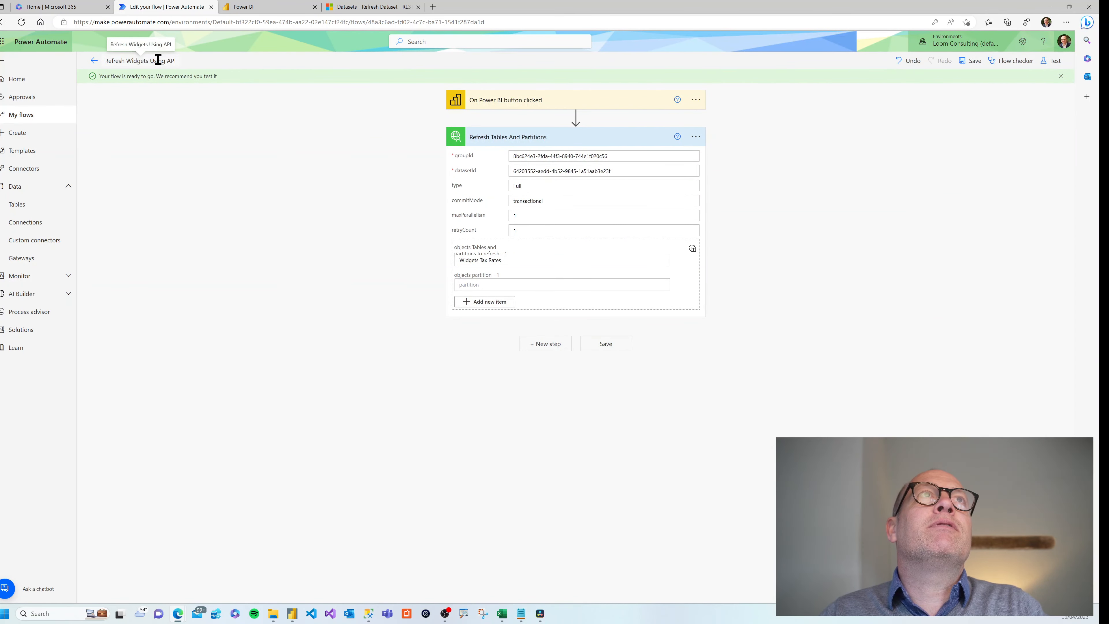
pyautogui.doubleClick(121, 60)
pyautogui.click(121, 60)
pyautogui.doubleClick(121, 60)
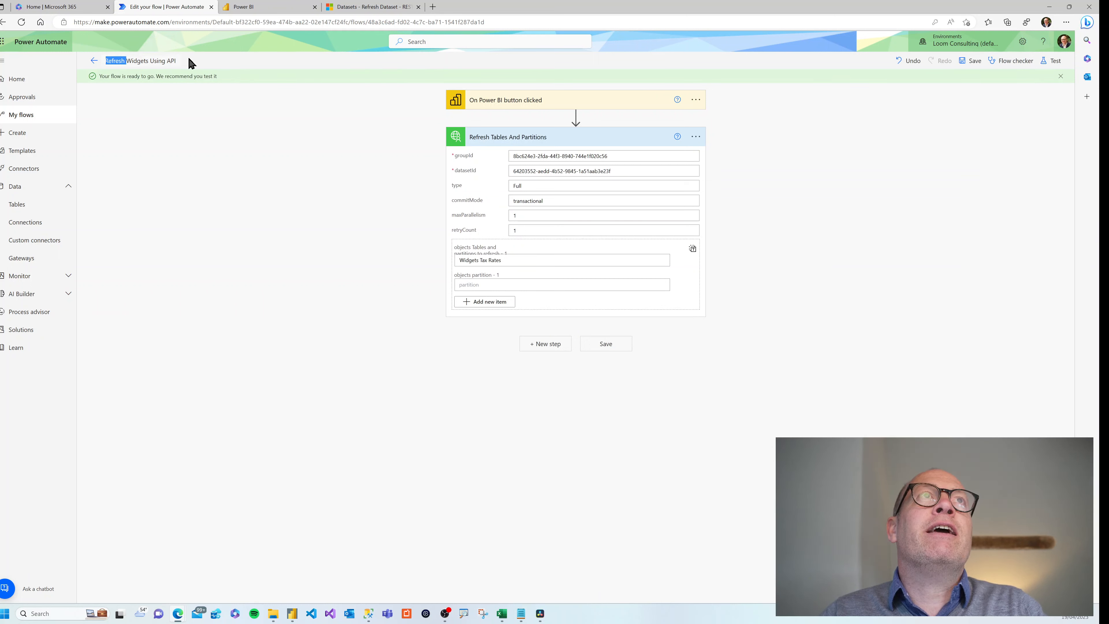
pyautogui.click(198, 177)
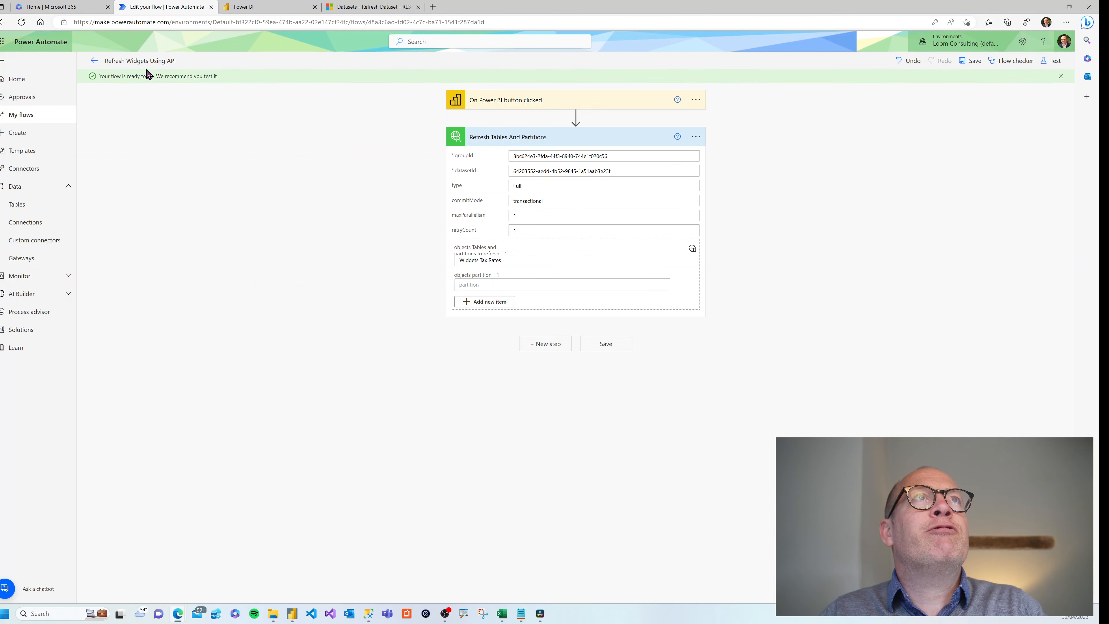
# Save the Refresh Widgets Using API flow again and return to the list of cloud flows
pyautogui.click(614, 348)
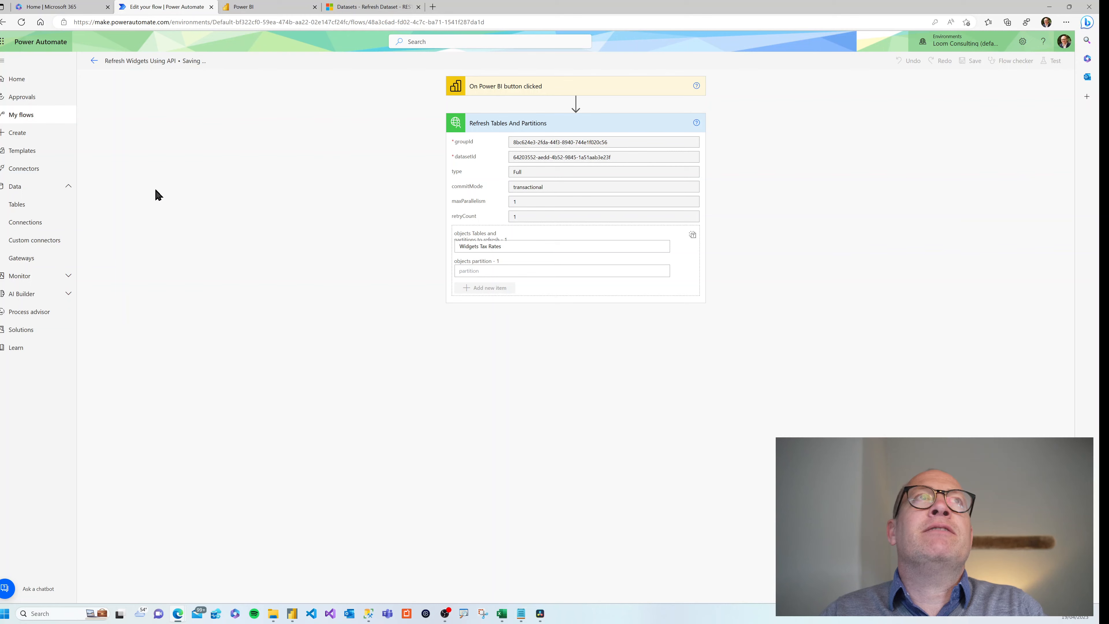
pyautogui.click(30, 116)
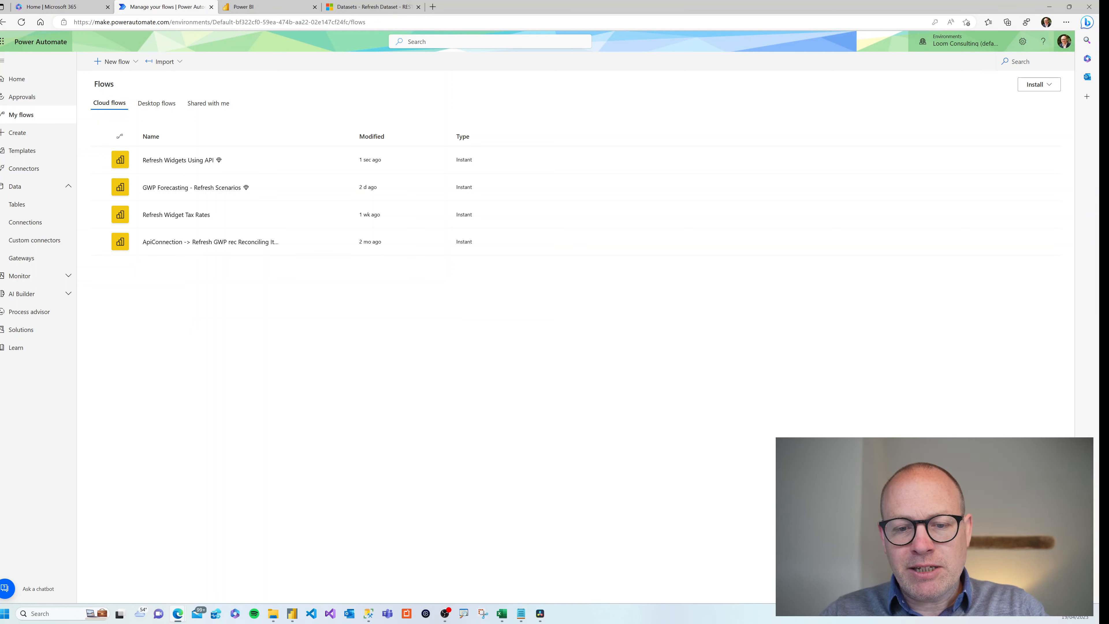
# Switch to Power BI Desktop, add a Power Automate visual to the report and apply the Refresh Widgets Using API flow to it
pyautogui.hotkey('alt', 'Tab')
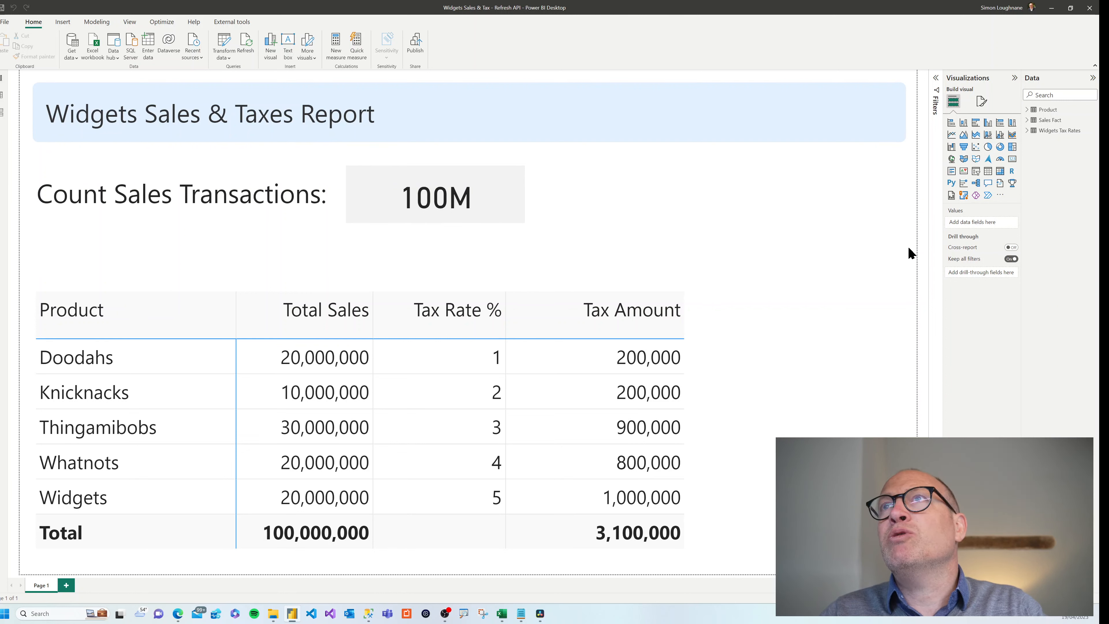
pyautogui.click(988, 198)
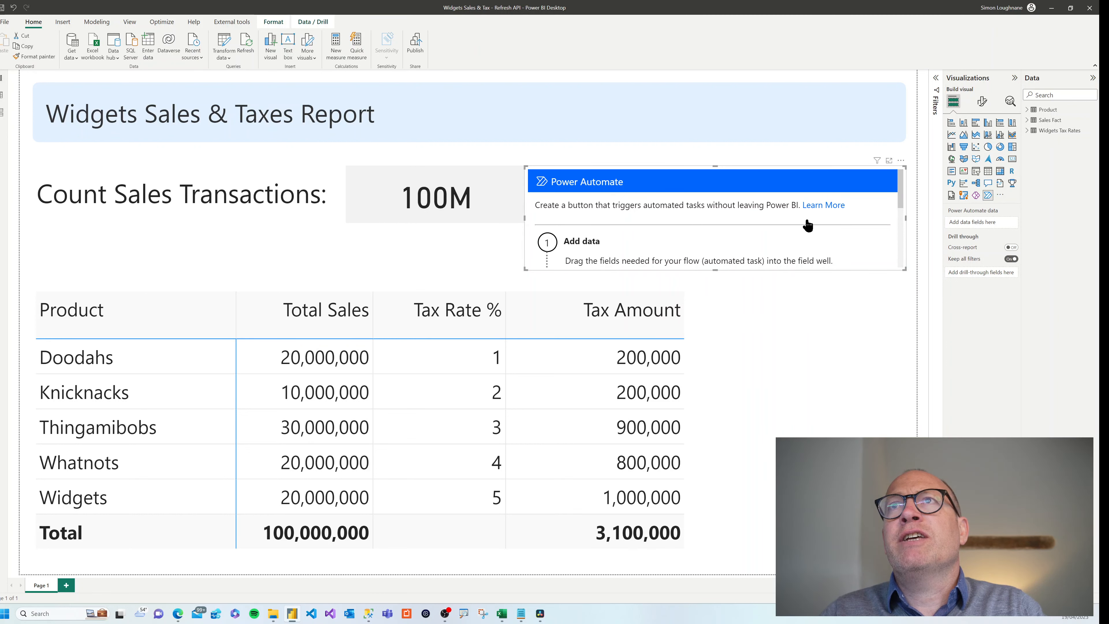
pyautogui.click(901, 160)
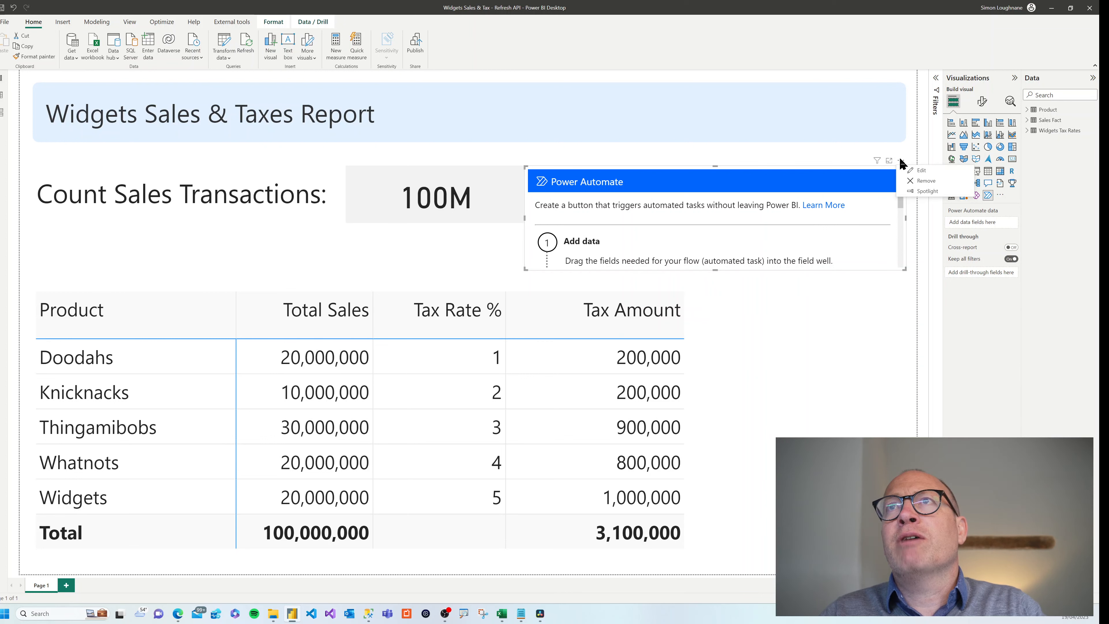
pyautogui.click(921, 171)
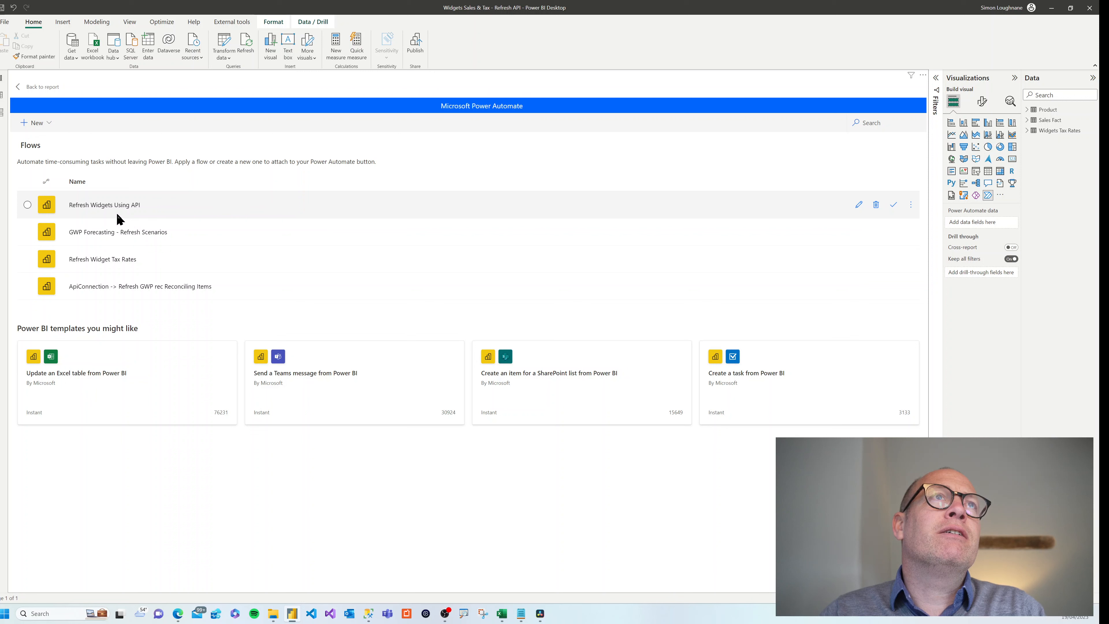
pyautogui.click(27, 206)
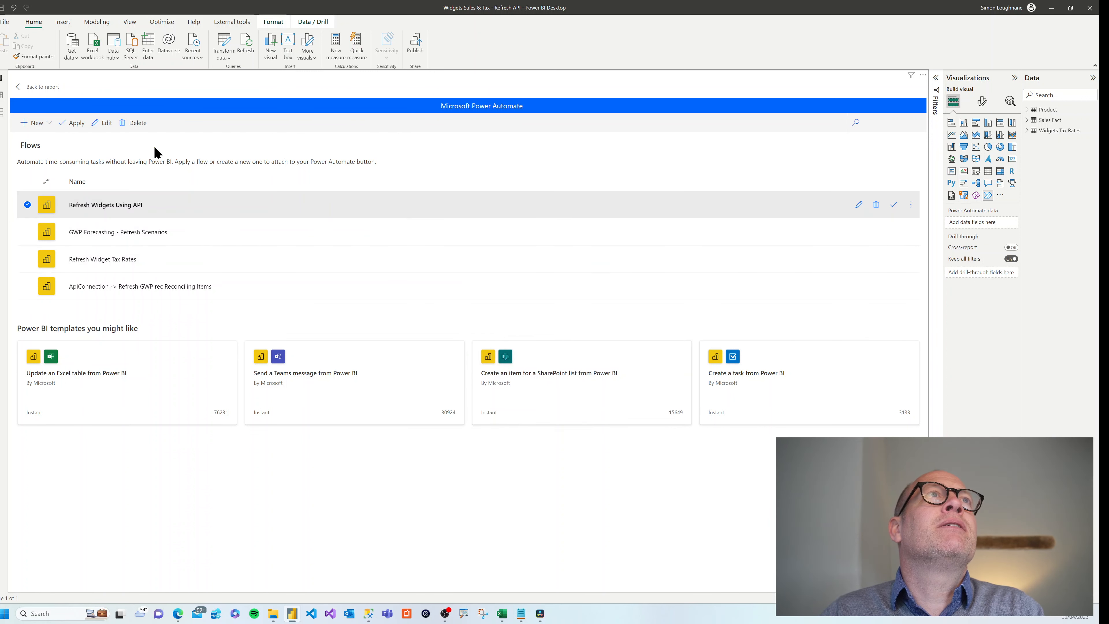
pyautogui.click(74, 123)
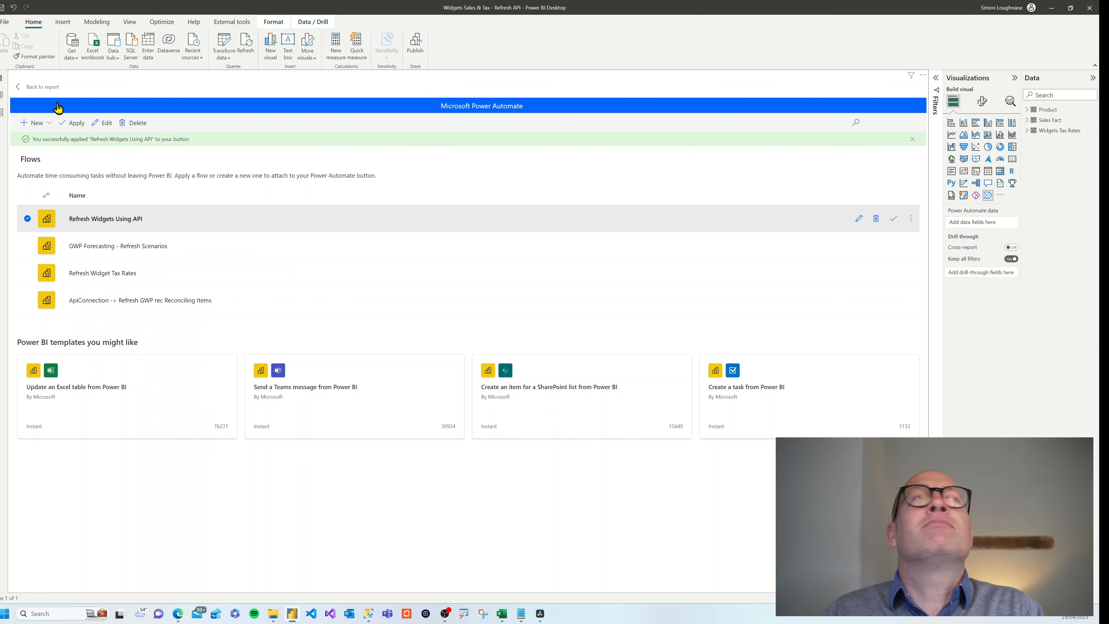
pyautogui.click(31, 88)
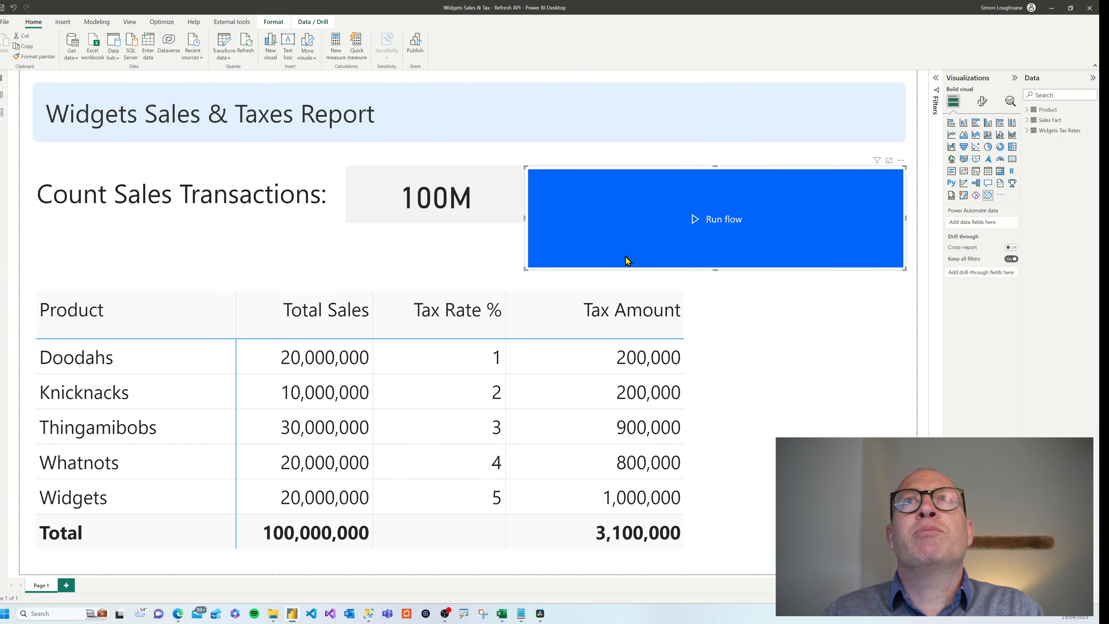
# Shrink the Run flow button and move it into the right end of the report's title banner
pyautogui.moveTo(903, 268); pyautogui.dragTo(738, 208)
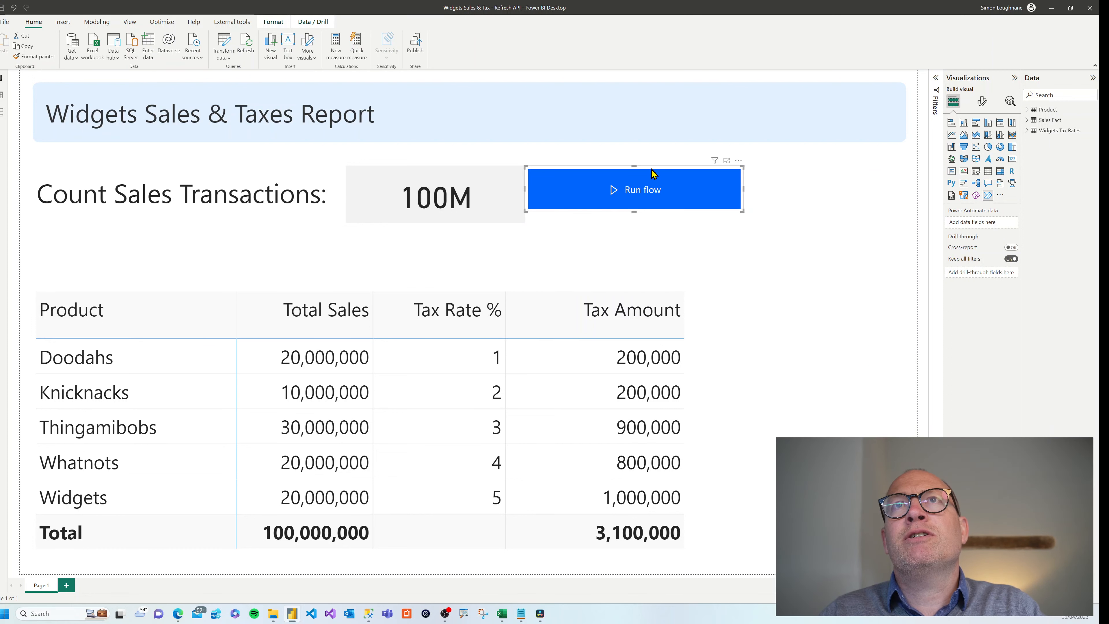
pyautogui.moveTo(652, 169); pyautogui.dragTo(809, 97)
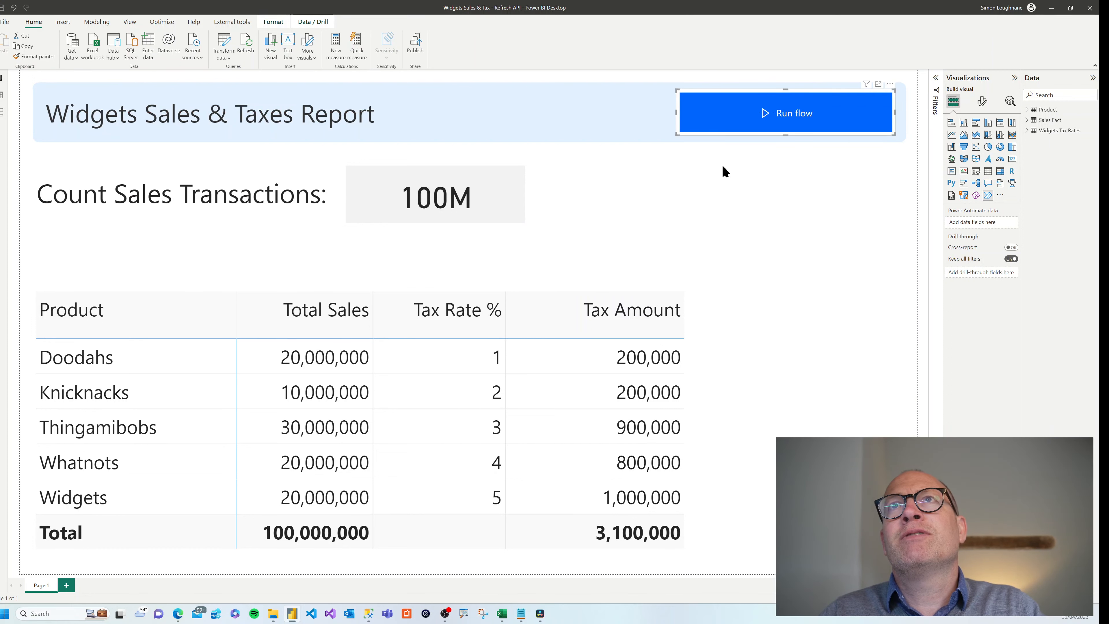
pyautogui.click(676, 196)
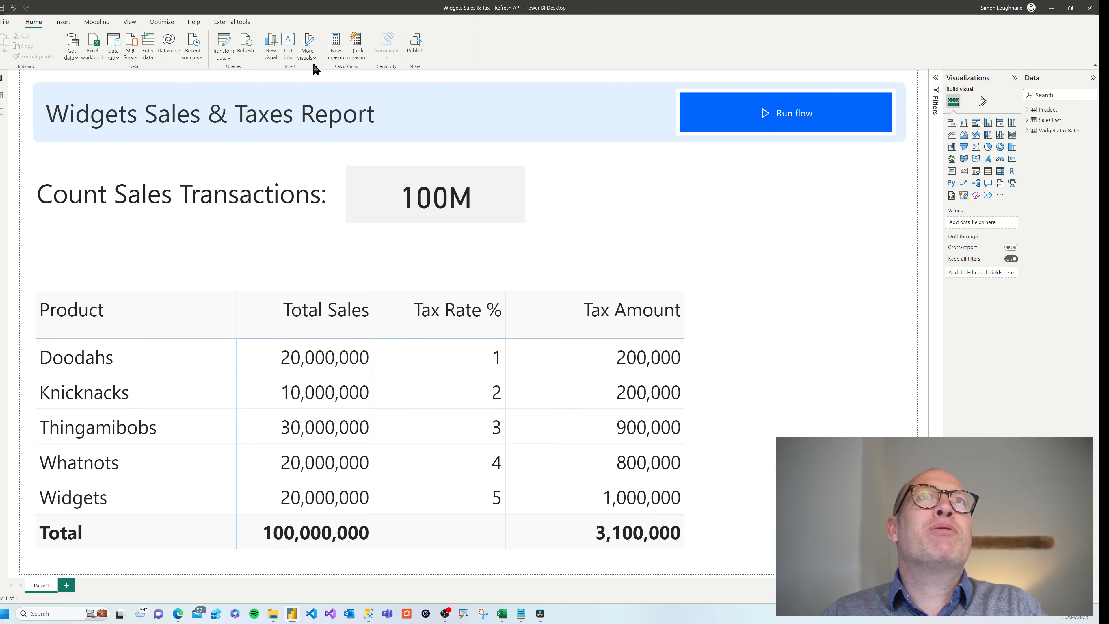
# Save the report and publish it to the Demo - Refresh individual tables workspace, replacing the existing version
pyautogui.click(414, 48)
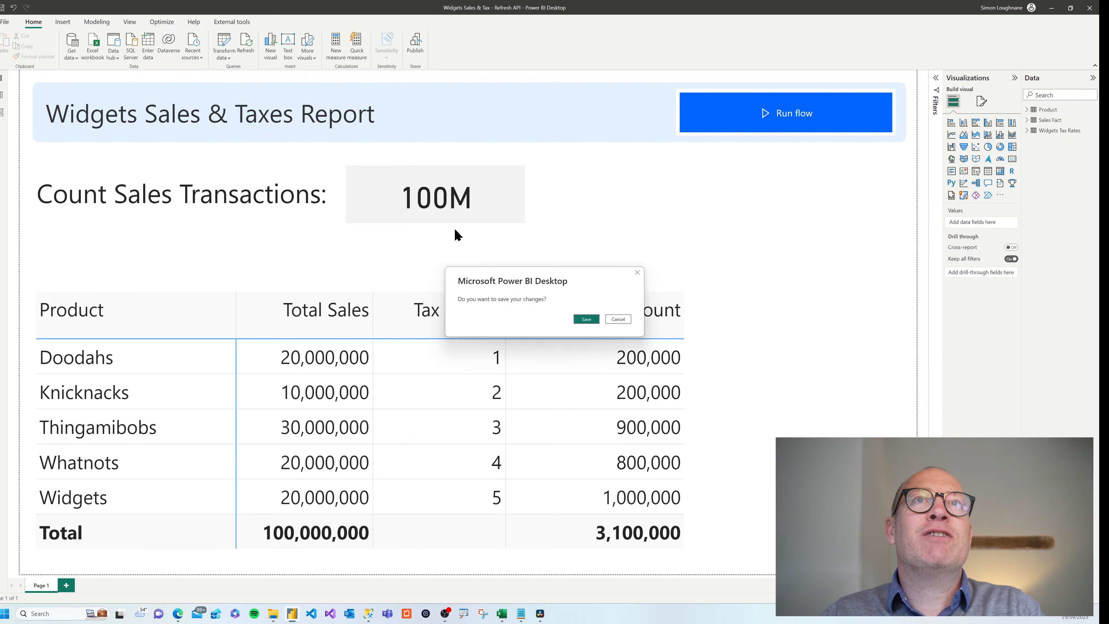
pyautogui.click(586, 318)
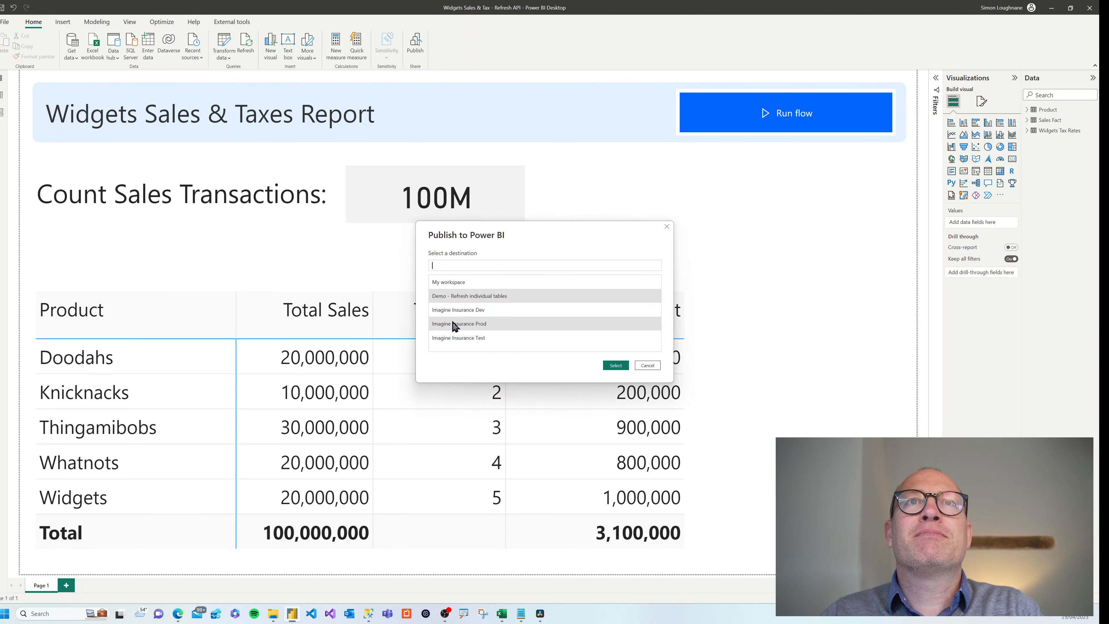
pyautogui.click(444, 301)
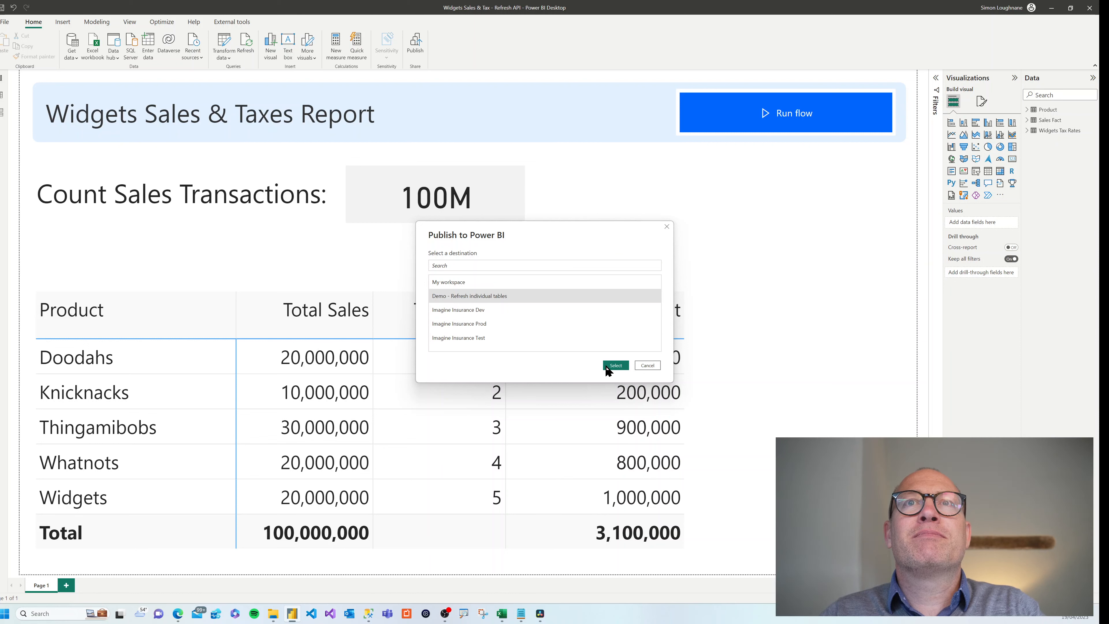
pyautogui.click(615, 365)
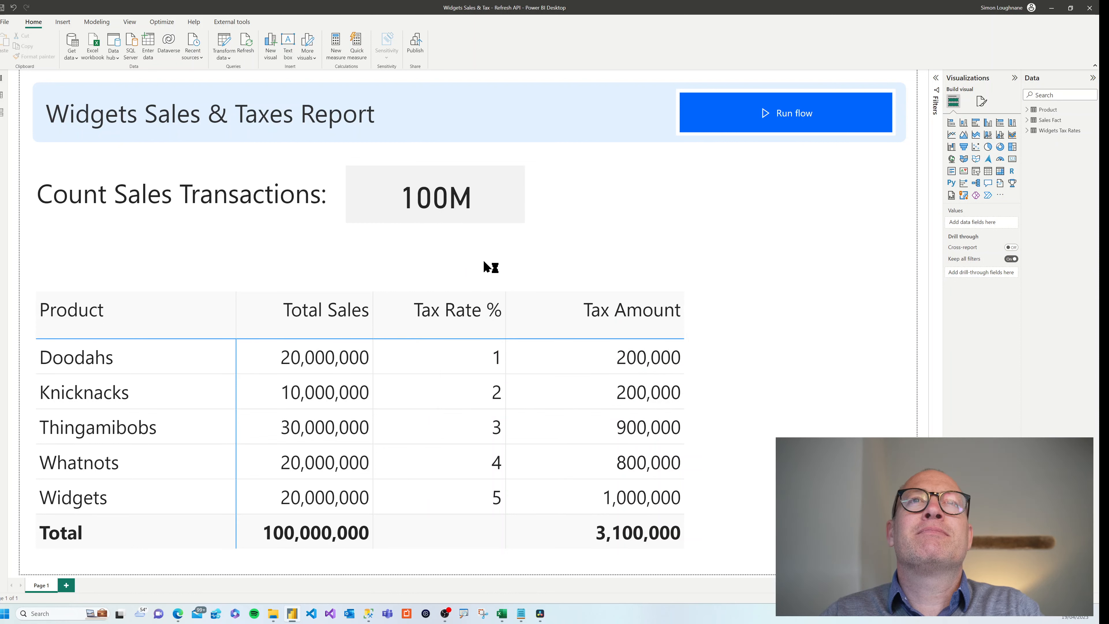
pyautogui.click(602, 350)
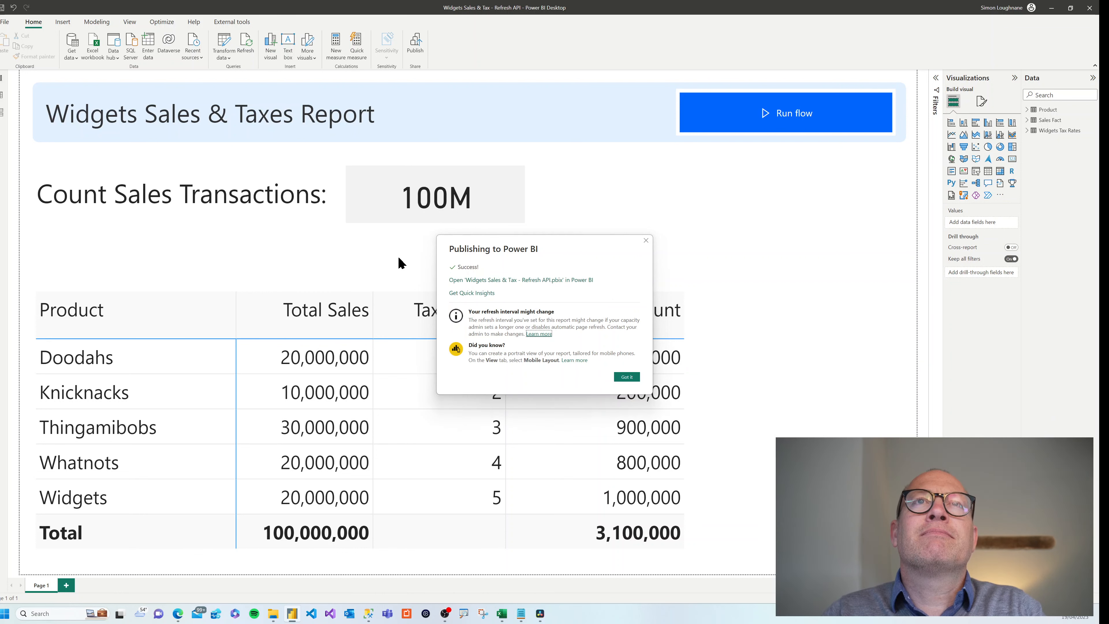
pyautogui.click(625, 378)
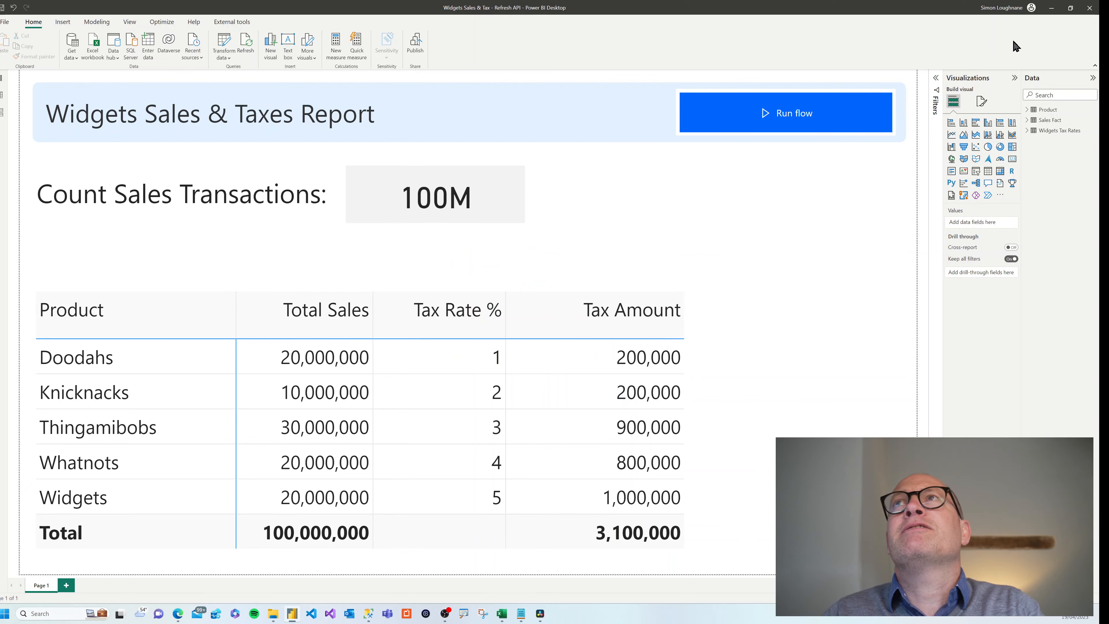
# Switch to the Power BI service and open the Widgets Sales & Tax - Refresh API report from the Demo - Refresh individual tables workspace
pyautogui.click(1052, 7)
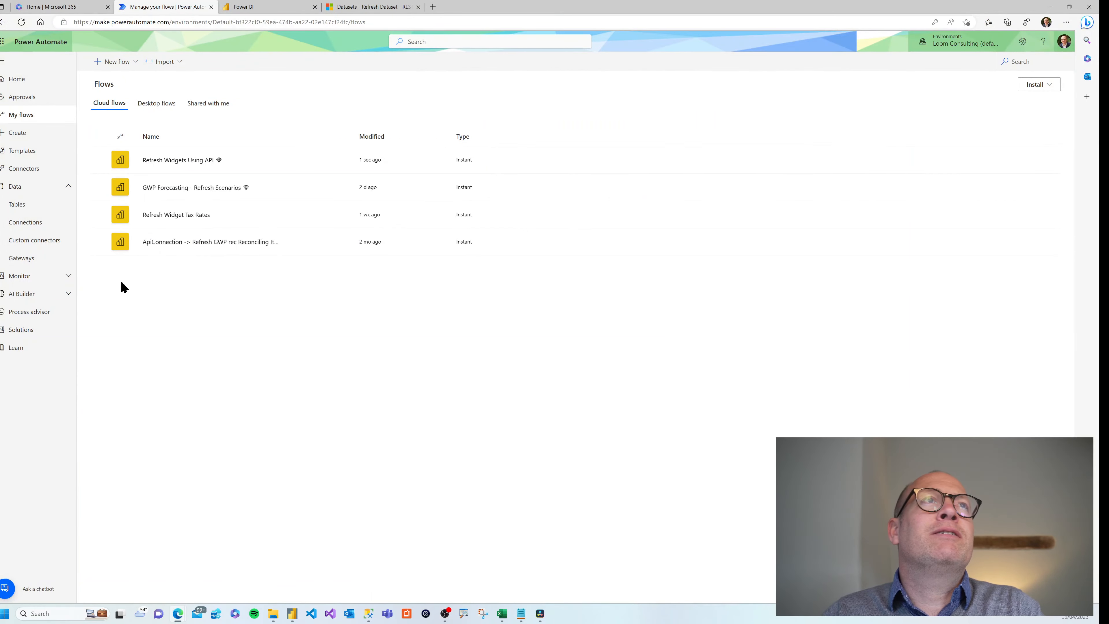
pyautogui.click(277, 6)
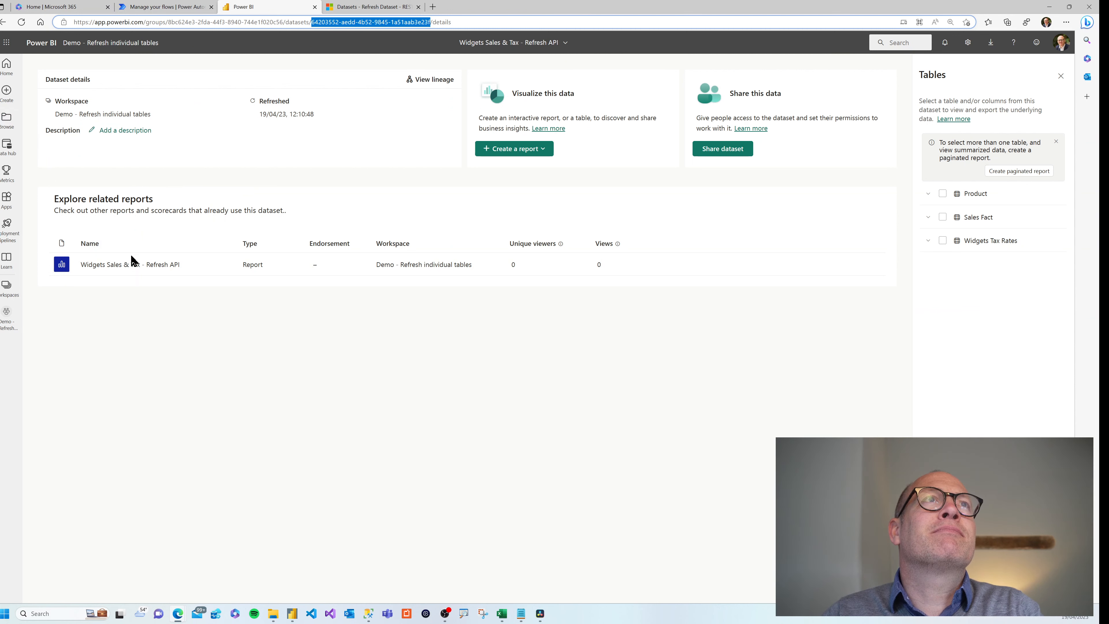
pyautogui.click(7, 289)
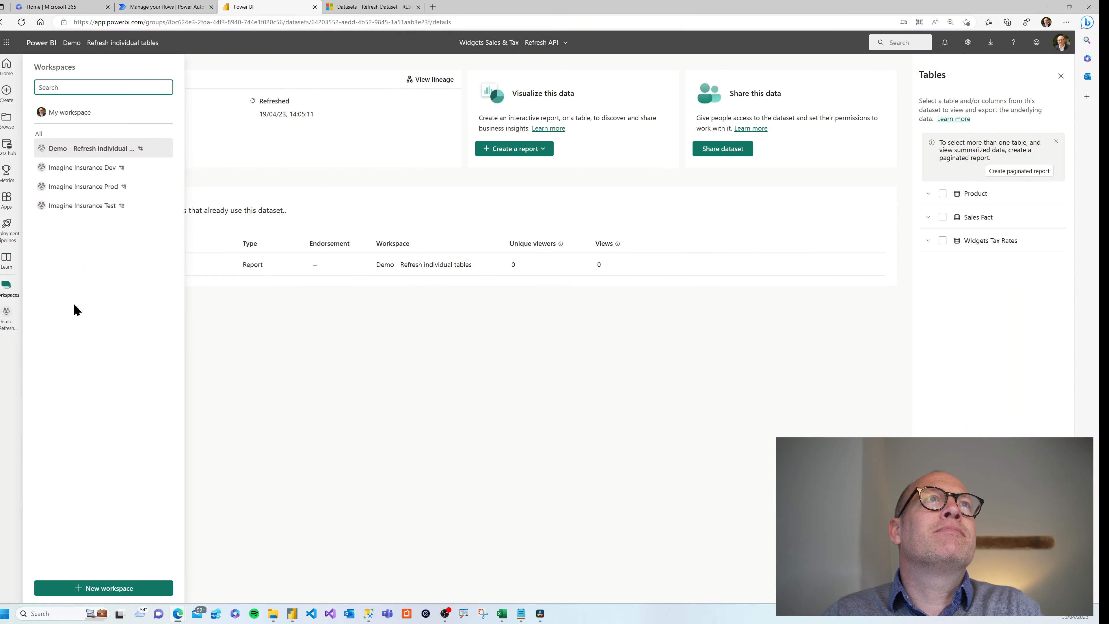
pyautogui.click(57, 152)
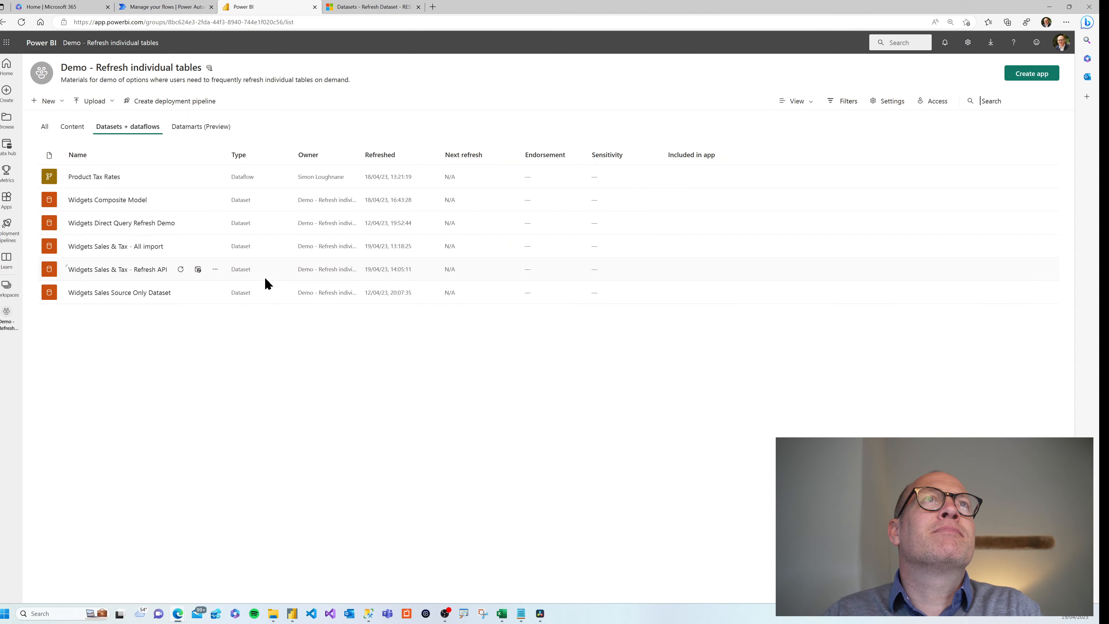
pyautogui.click(70, 125)
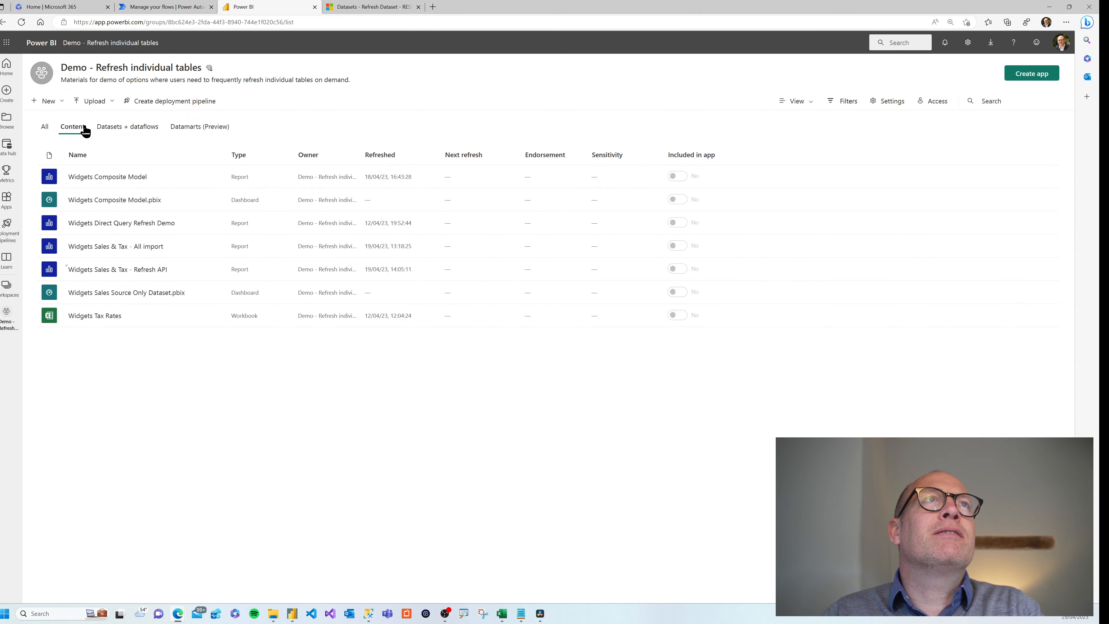
pyautogui.click(94, 271)
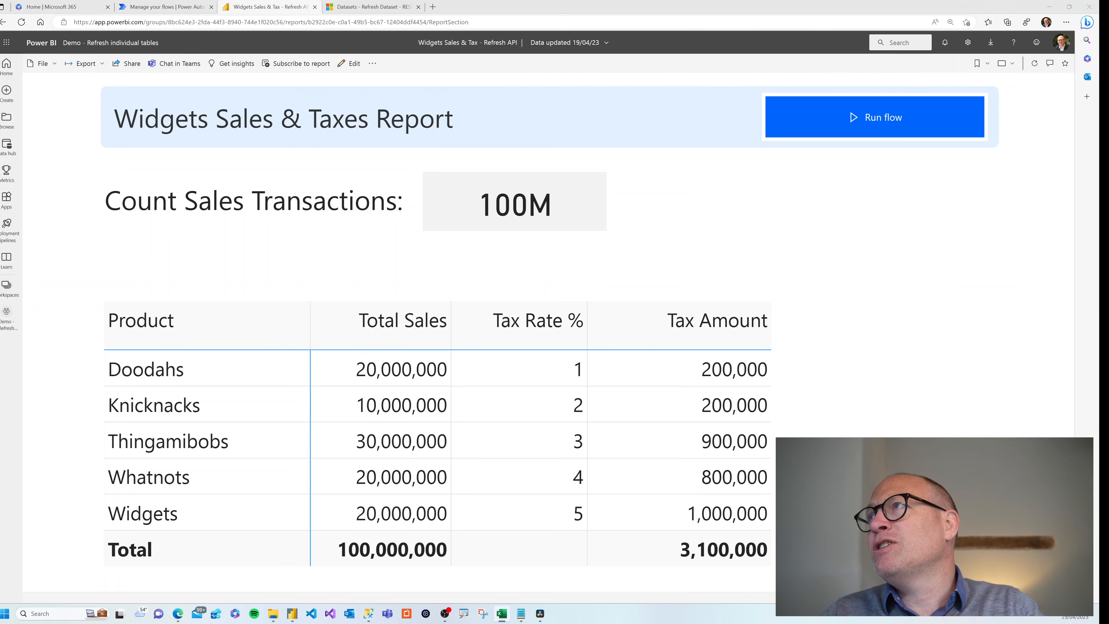
# In the Widgets Tax Rates Excel workbook, set the tax percentages to 12 for Doodahs, 14 for Knicknacks and 16 for Thingamibobs
pyautogui.moveTo(1108, 218); pyautogui.dragTo(484, 205)
pyautogui.click(400, 385)
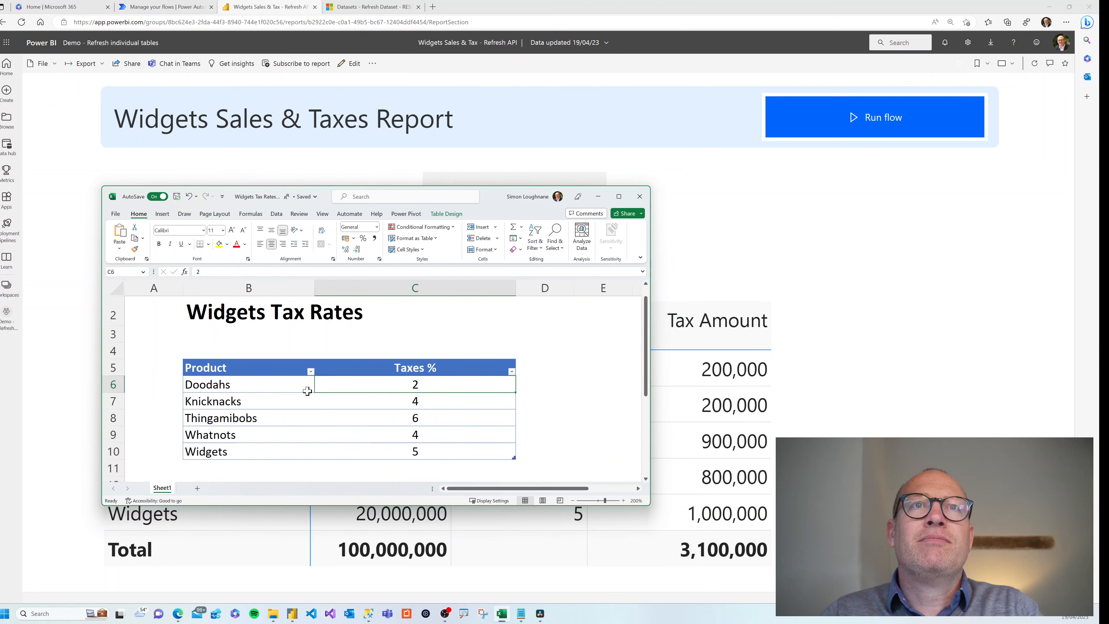
pyautogui.write('12')
pyautogui.press('Return')
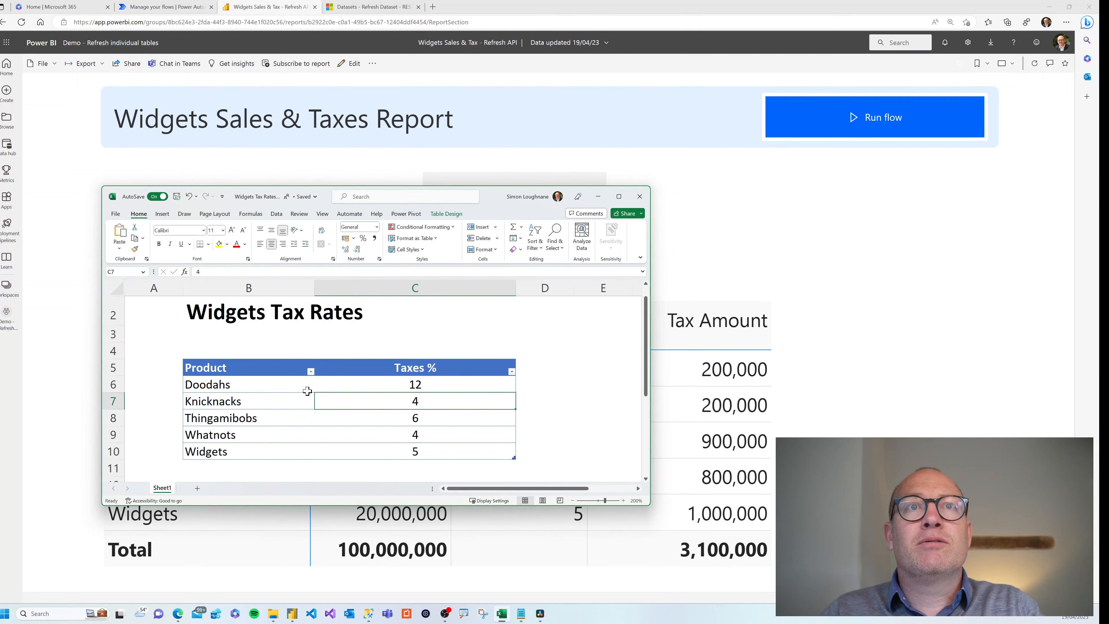
pyautogui.write('14')
pyautogui.press('Return')
pyautogui.write('1')
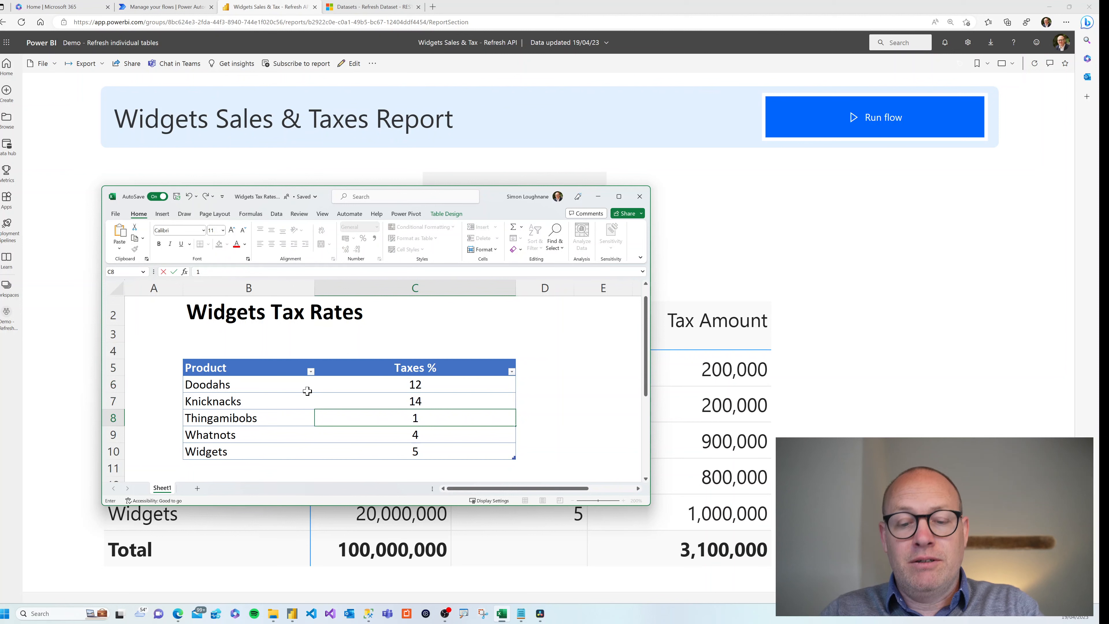
pyautogui.write('6')
pyautogui.press('Return')
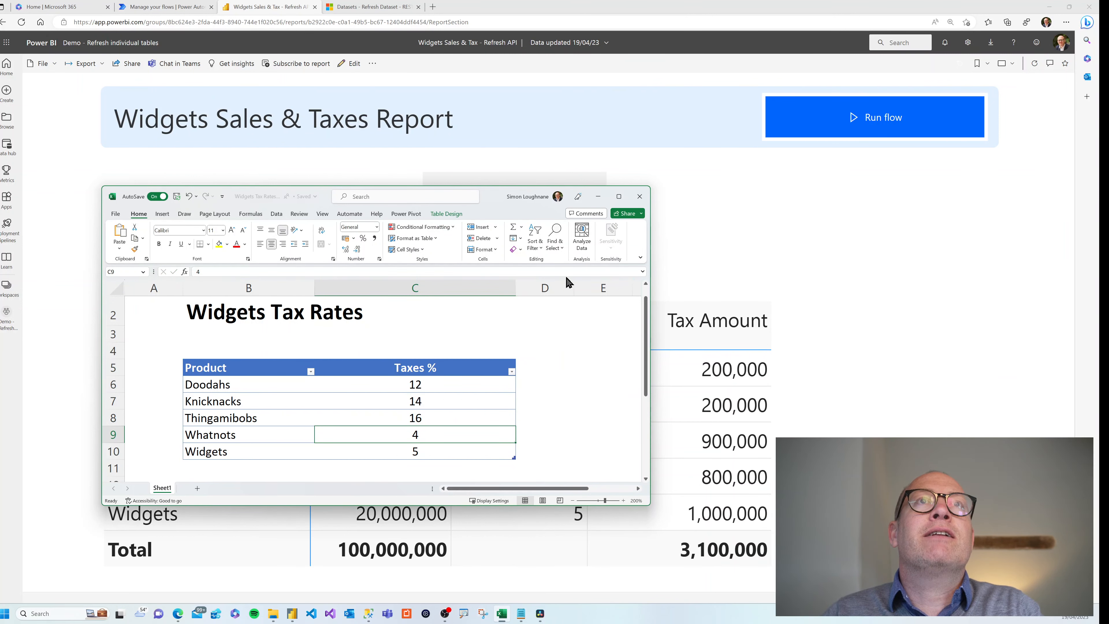
# Return to the Power BI report, run its Power Automate flow and refresh the report visuals until the updated tax rates load
pyautogui.click(837, 244)
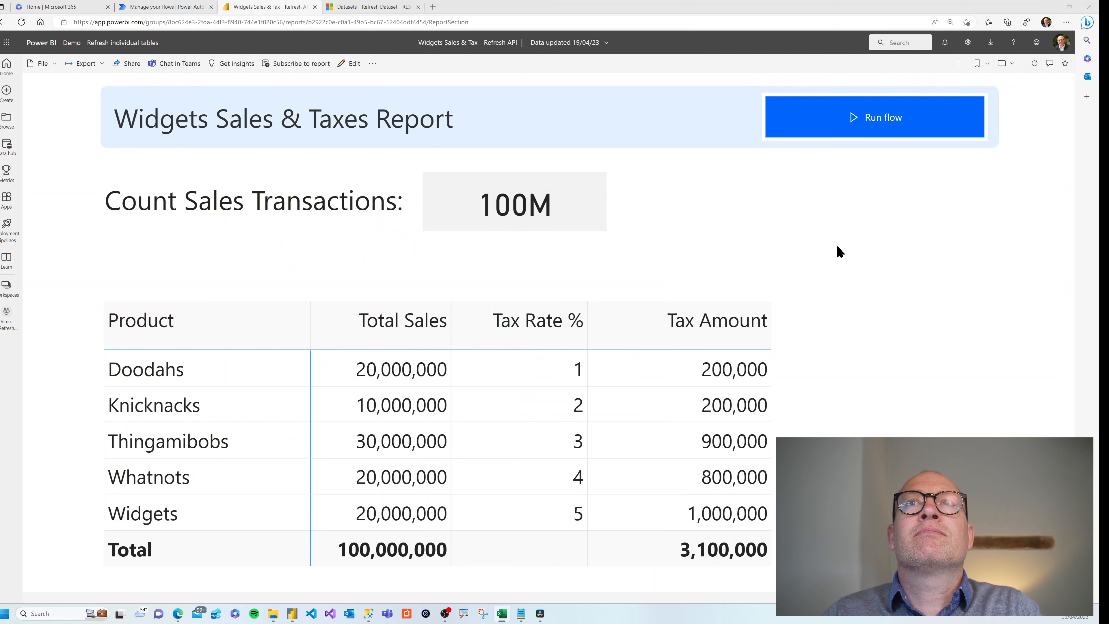
pyautogui.click(879, 131)
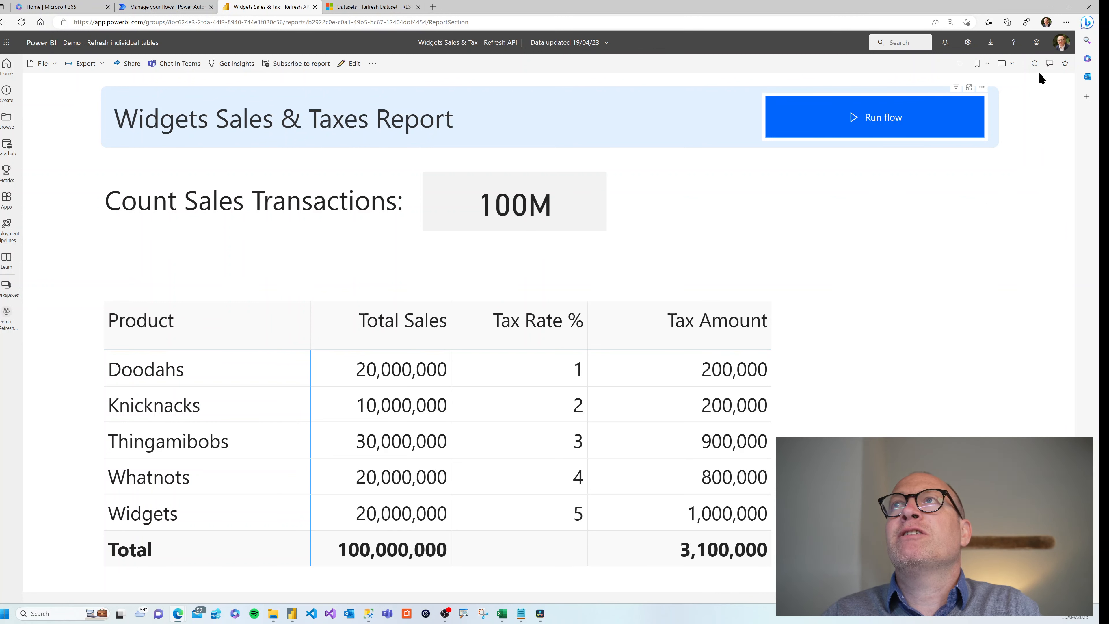
pyautogui.click(1034, 63)
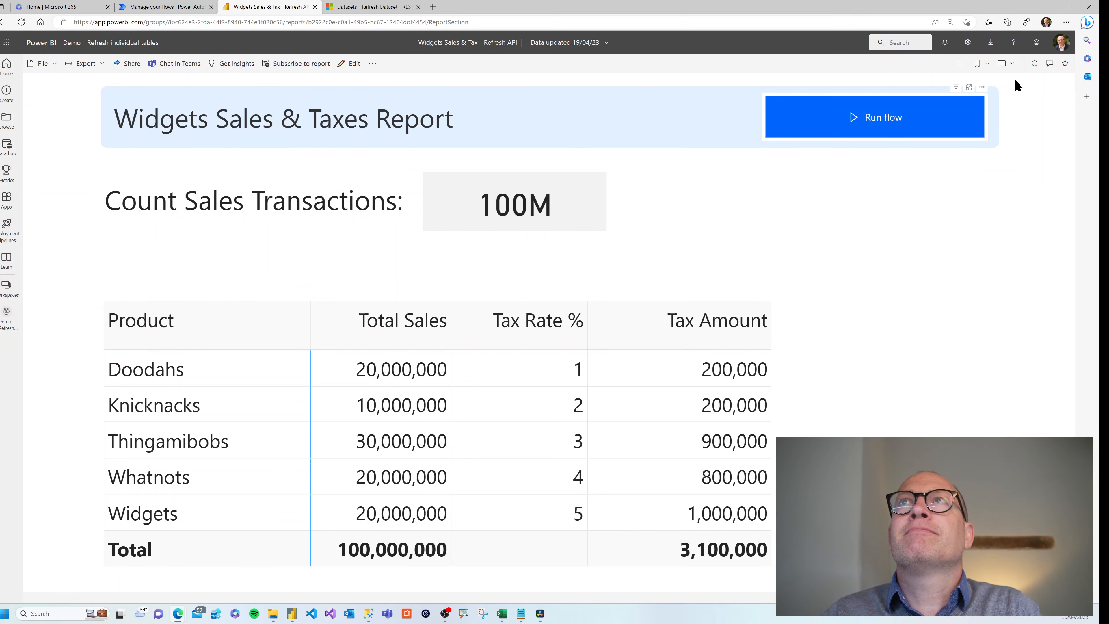
pyautogui.click(1035, 64)
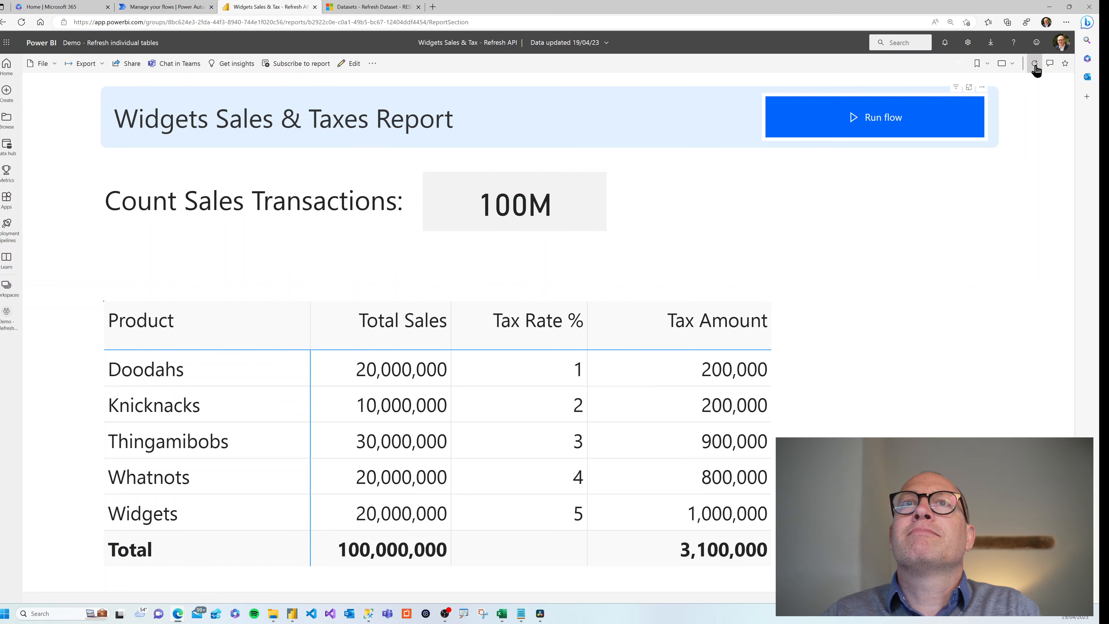
pyautogui.click(1035, 64)
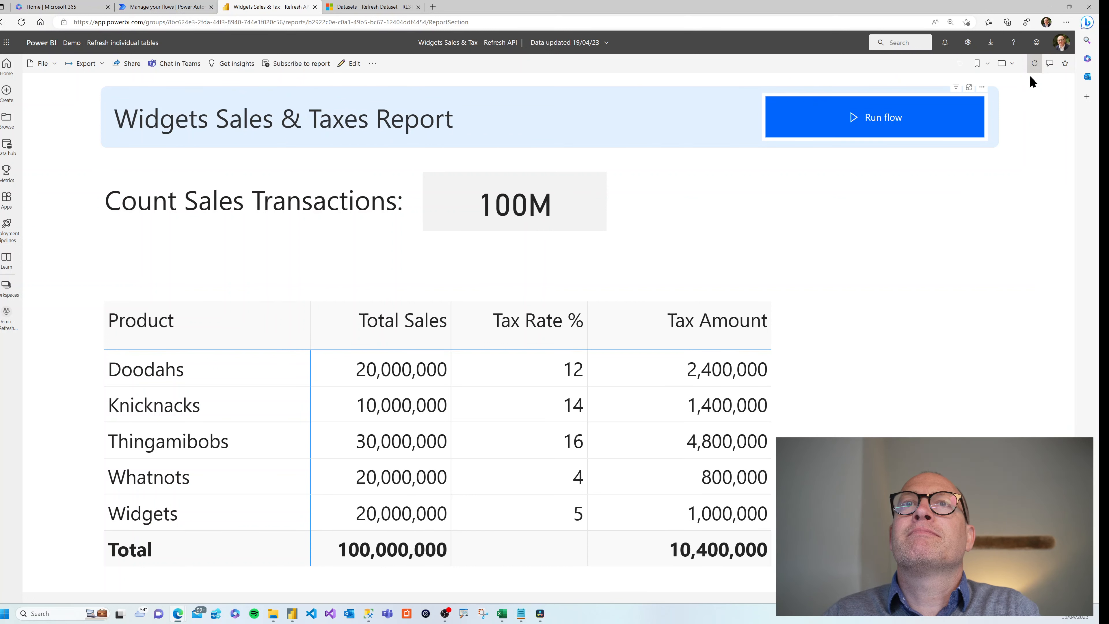